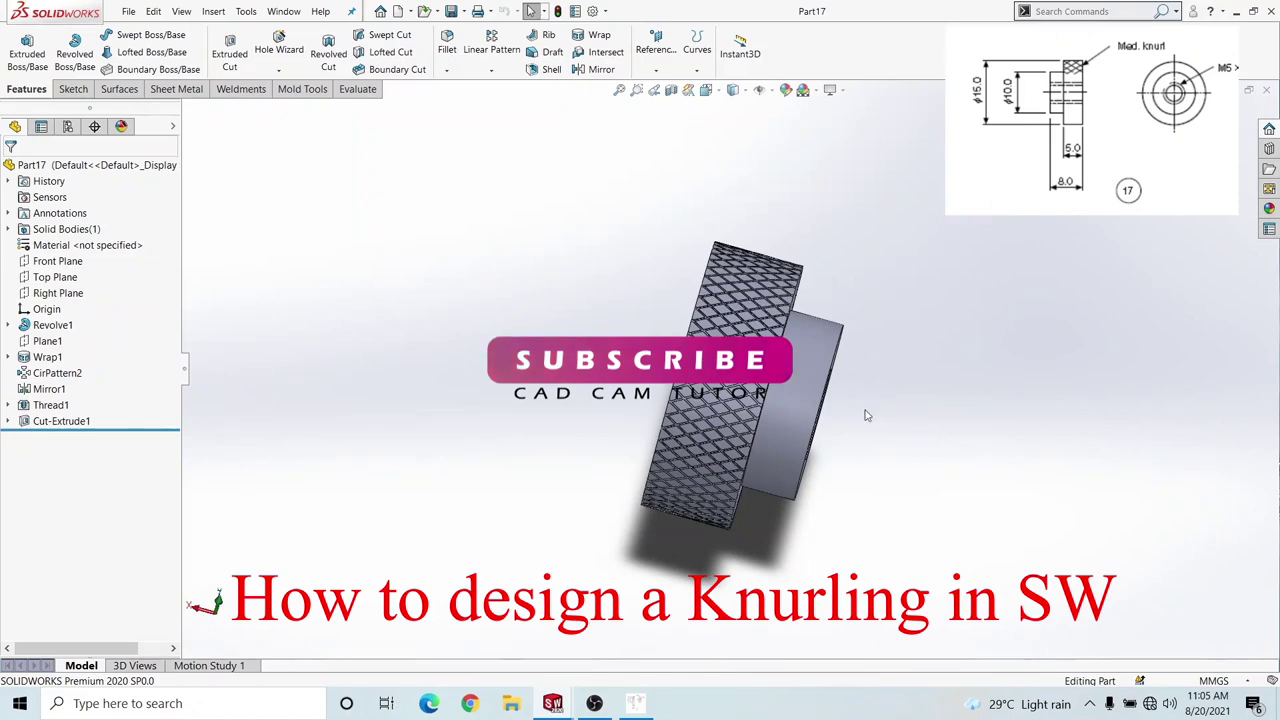
Orbit the finished Part17 knurled knob, then switch to the empty Part1 document
mouse_move(888, 423)
middle_down()
mouse_move(937, 414)
mouse_move(1020, 457)
mouse_move(971, 534)
mouse_move(926, 535)
mouse_move(764, 454)
middle_up()
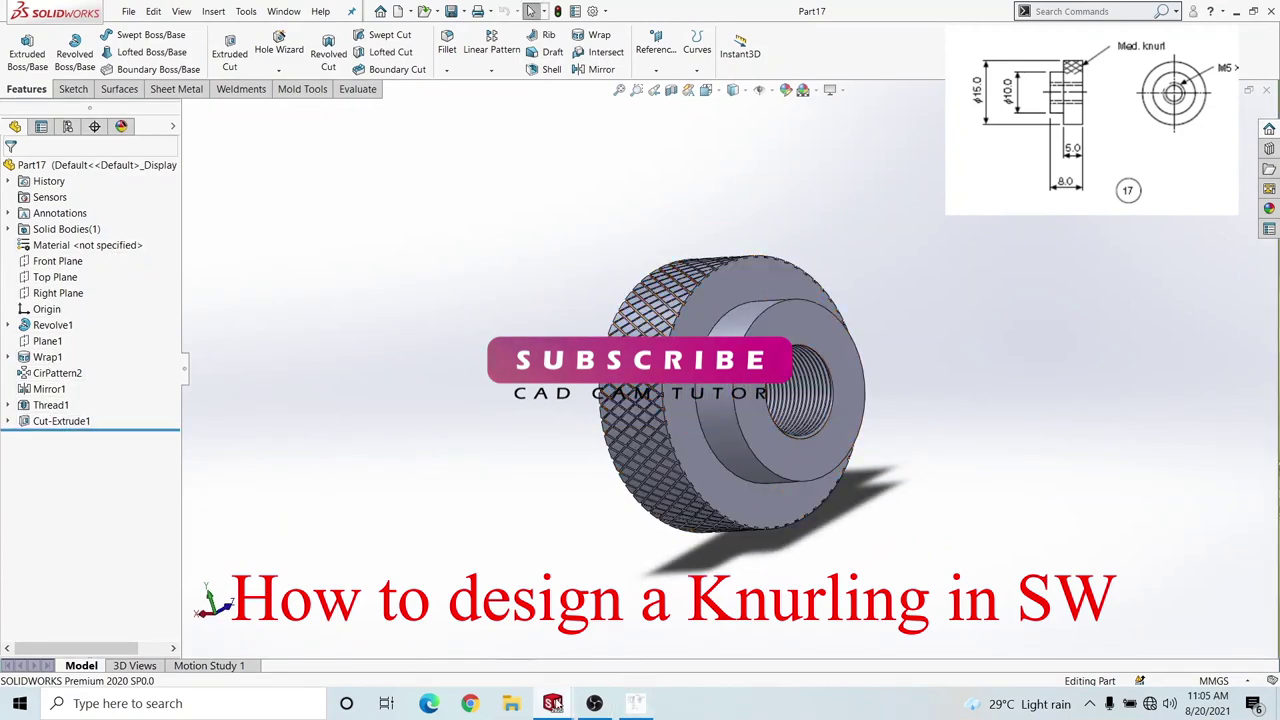
mouse_move(552, 703)
click(590, 610)
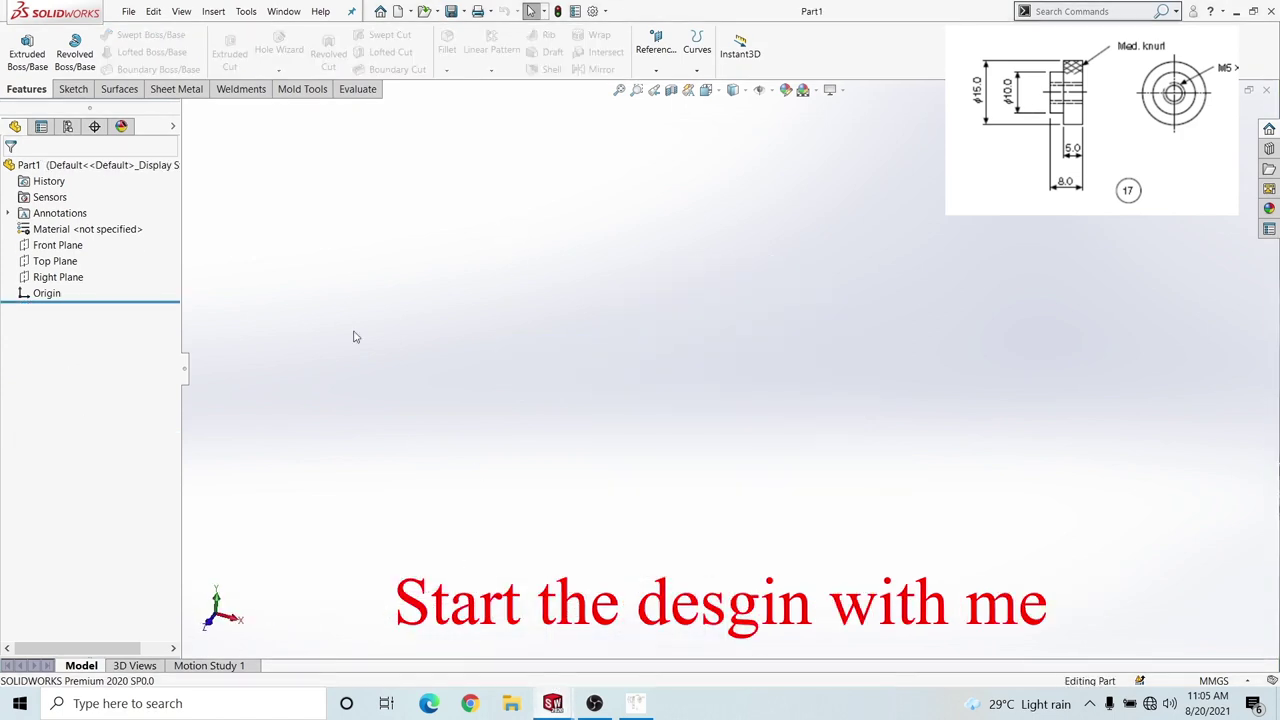
Start a sketch on the Front Plane and draw a horizontal centreline through the origin
click(57, 245)
click(45, 228)
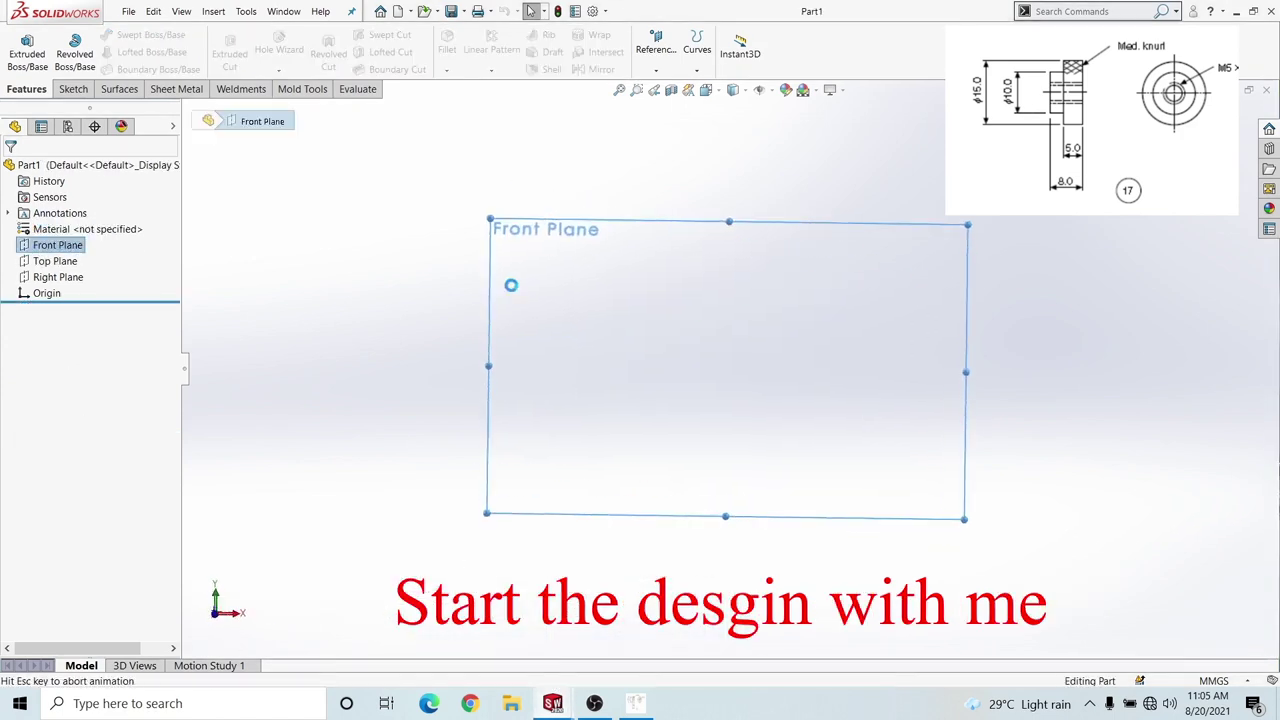
key(l)
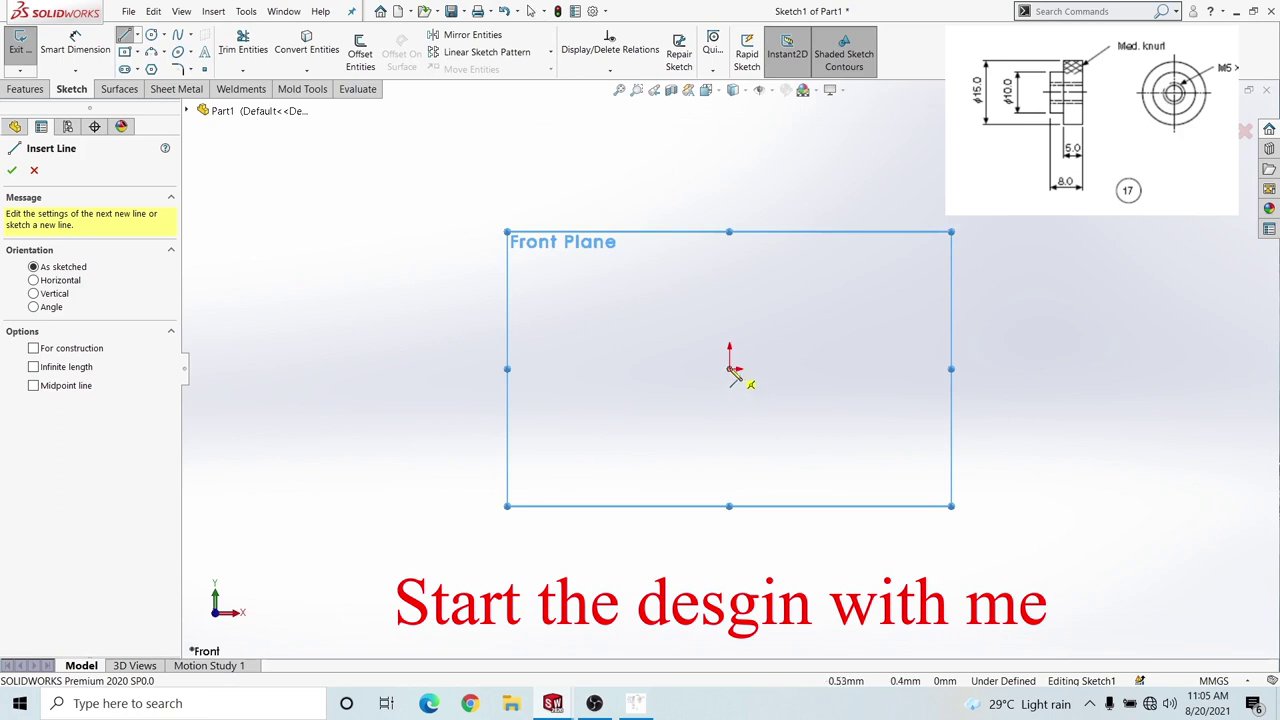
click(731, 370)
click(548, 369)
right_click(820, 369)
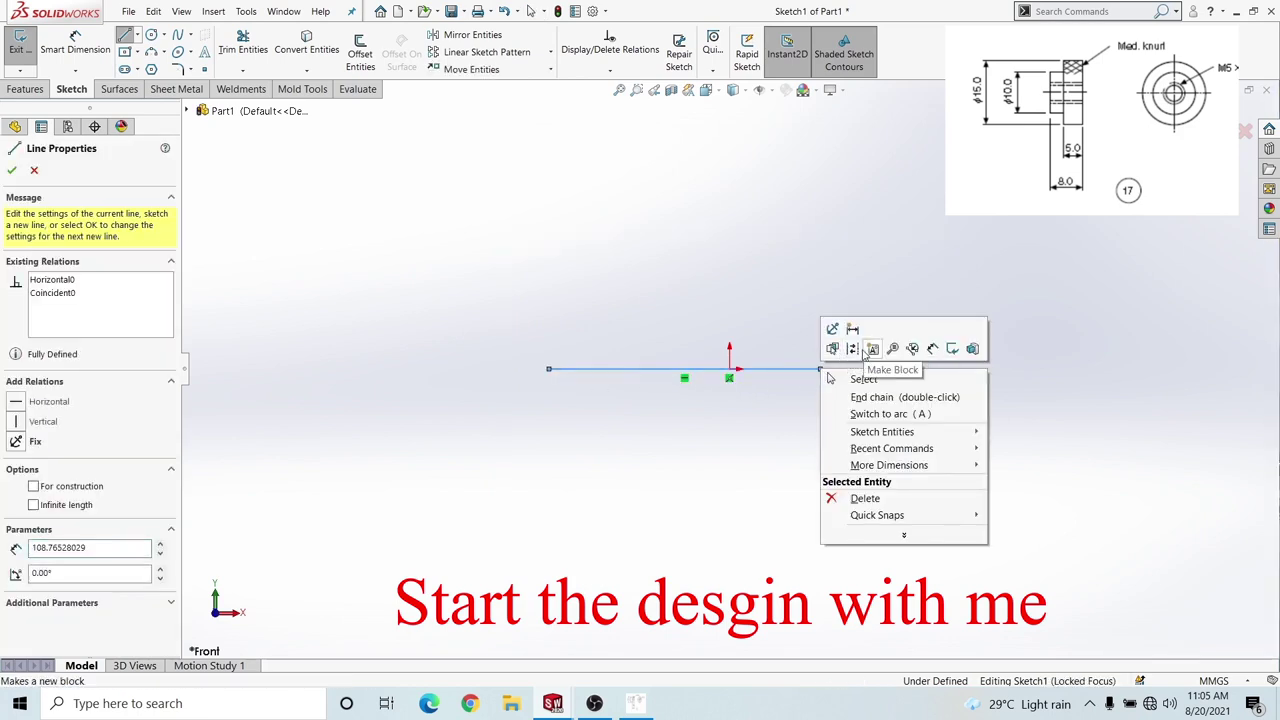
key(Escape)
key(Escape)
Draw the closed six-line stepped profile above the centreline, starting above the origin
key(l)
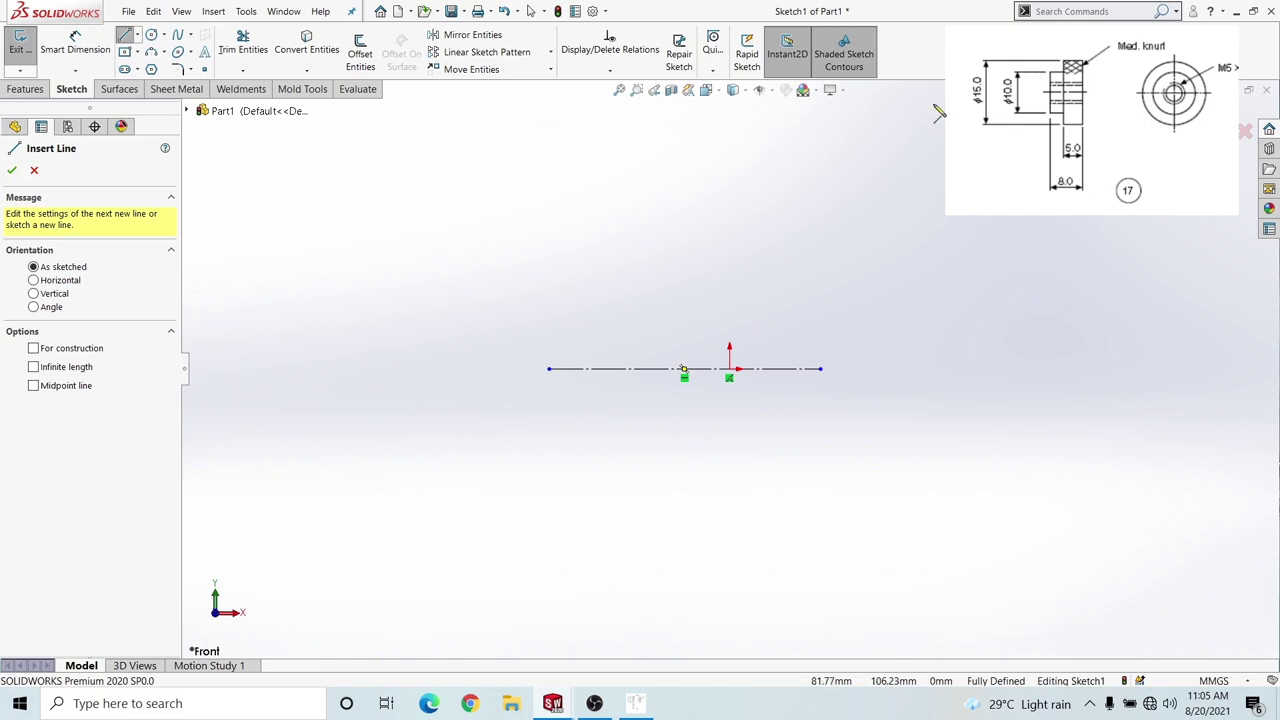
click(731, 258)
click(622, 257)
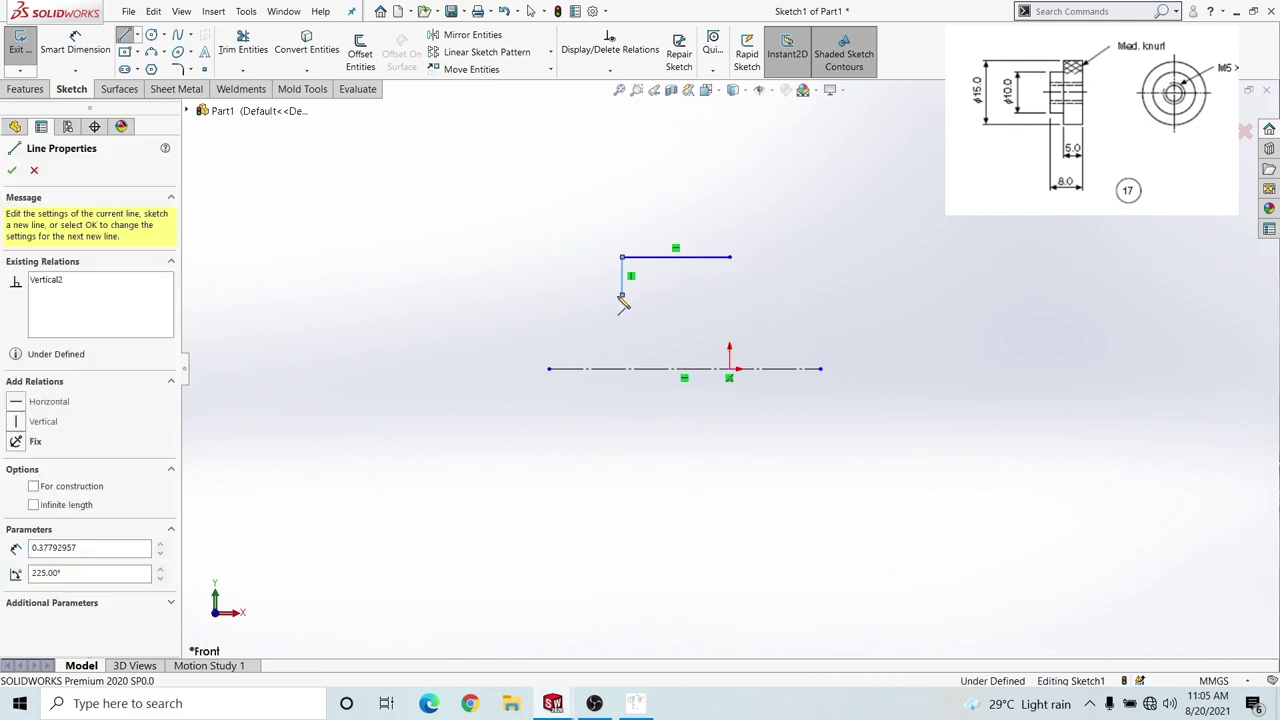
click(622, 294)
click(523, 294)
click(523, 335)
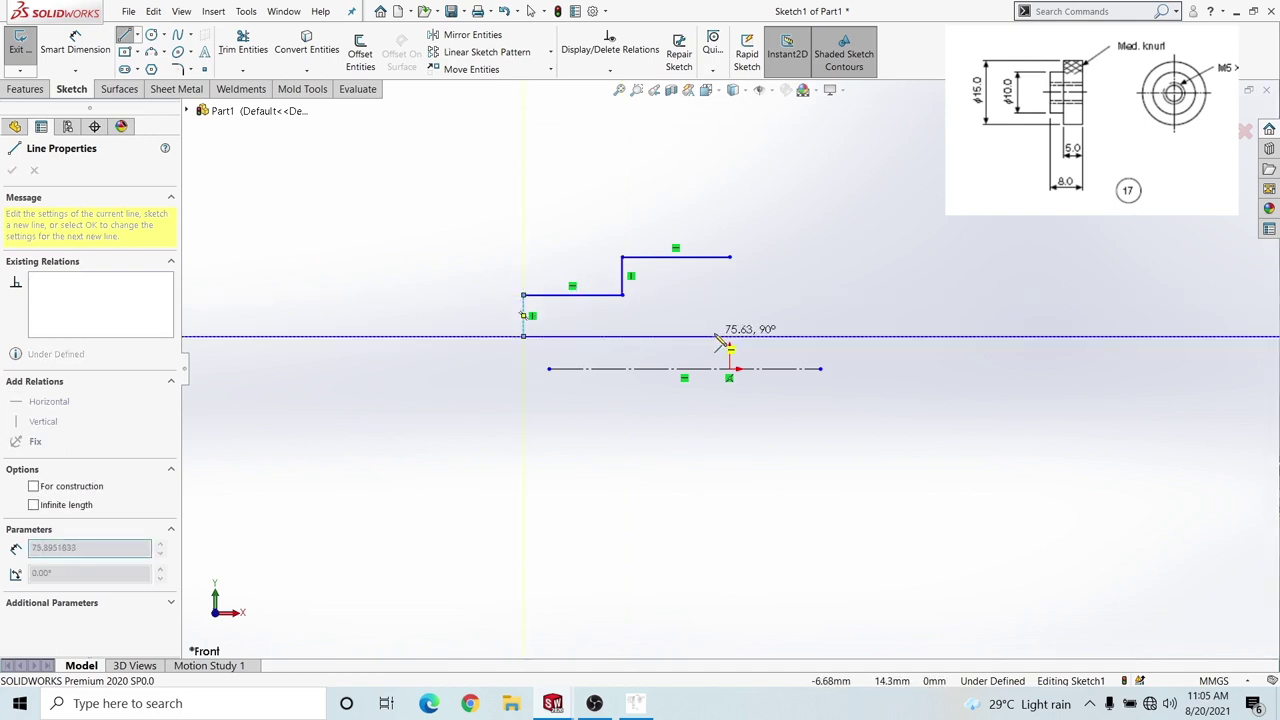
click(729, 336)
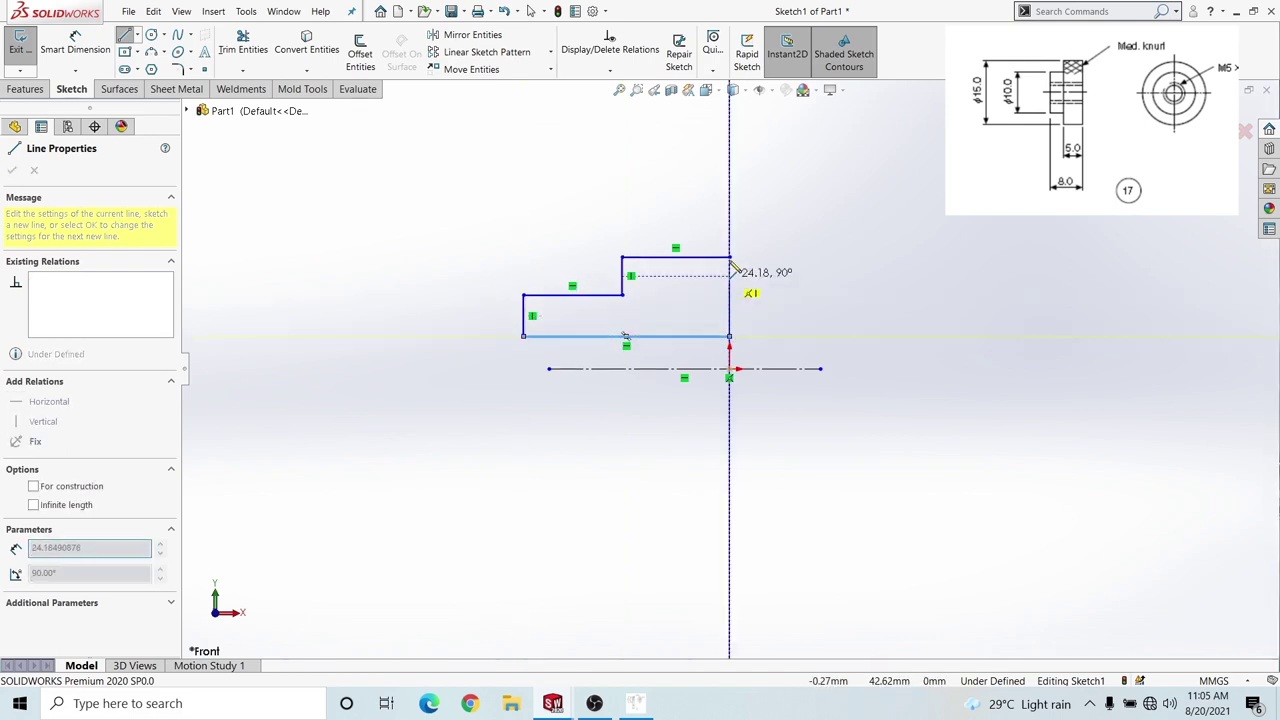
click(729, 258)
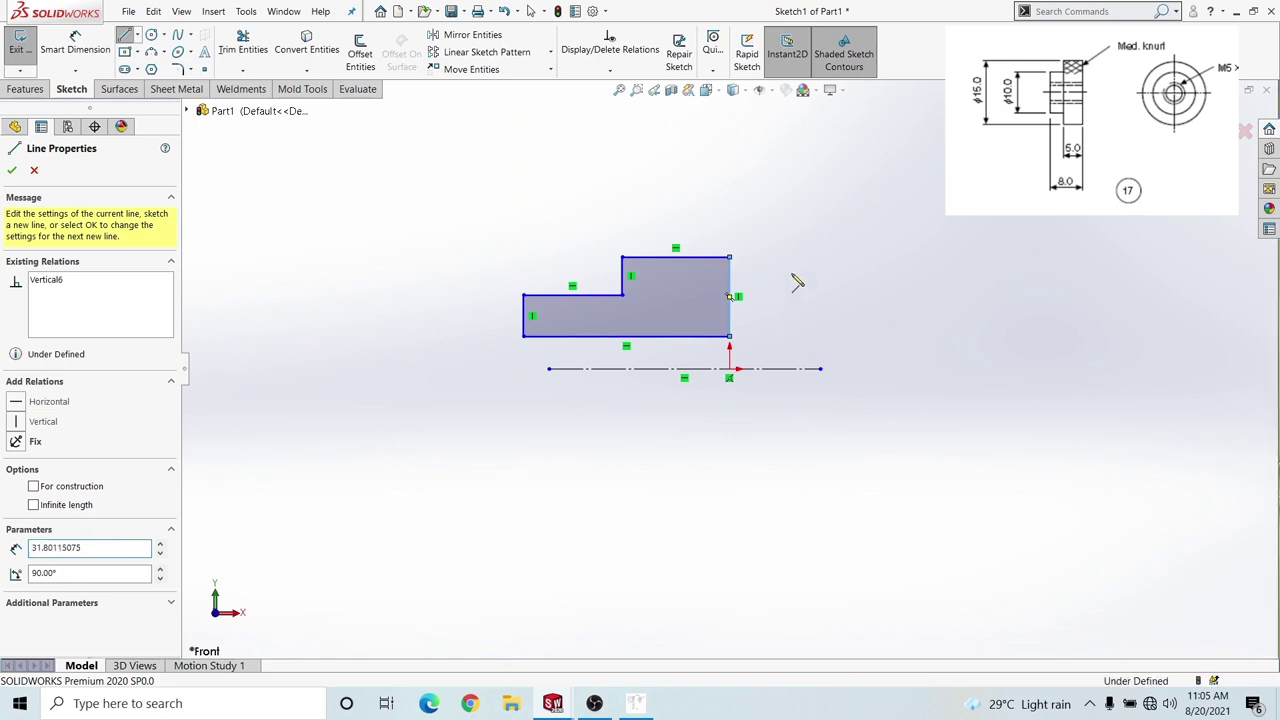
right_drag(797, 283, 796, 170)
Dimension the profile's outer diameter about the centreline to 15 mm
key(Escape)
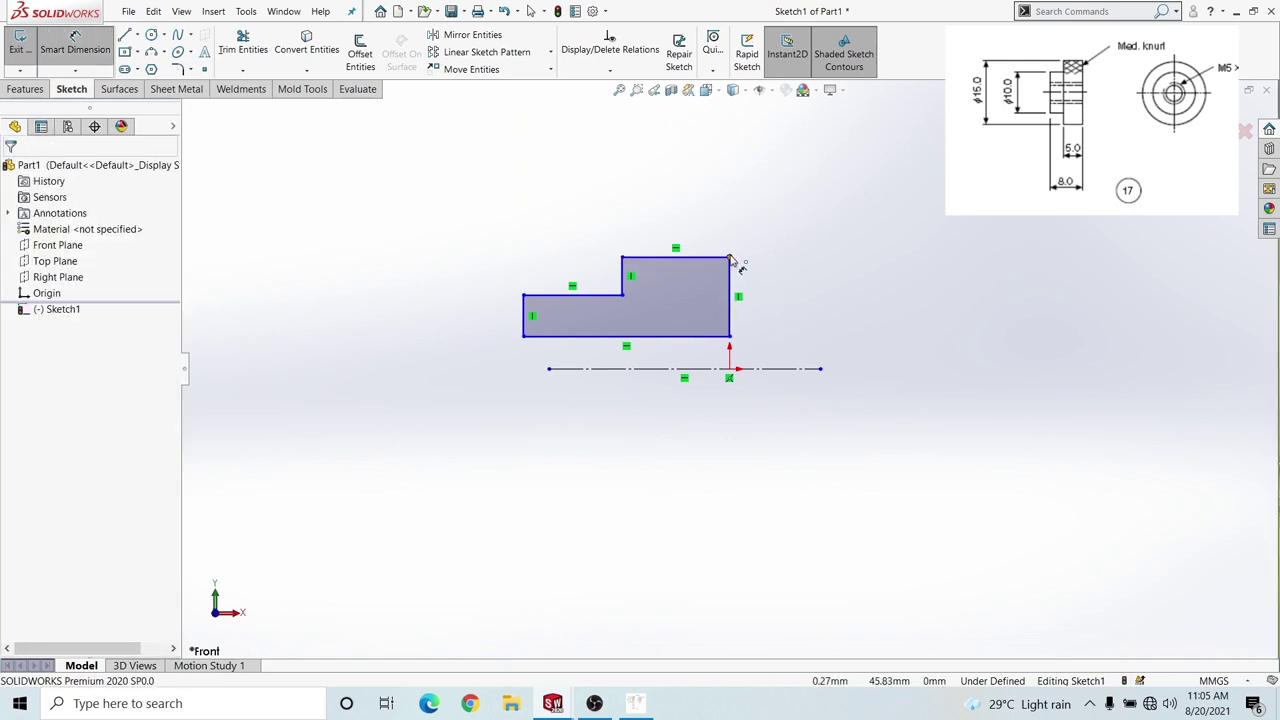
click(730, 258)
click(763, 371)
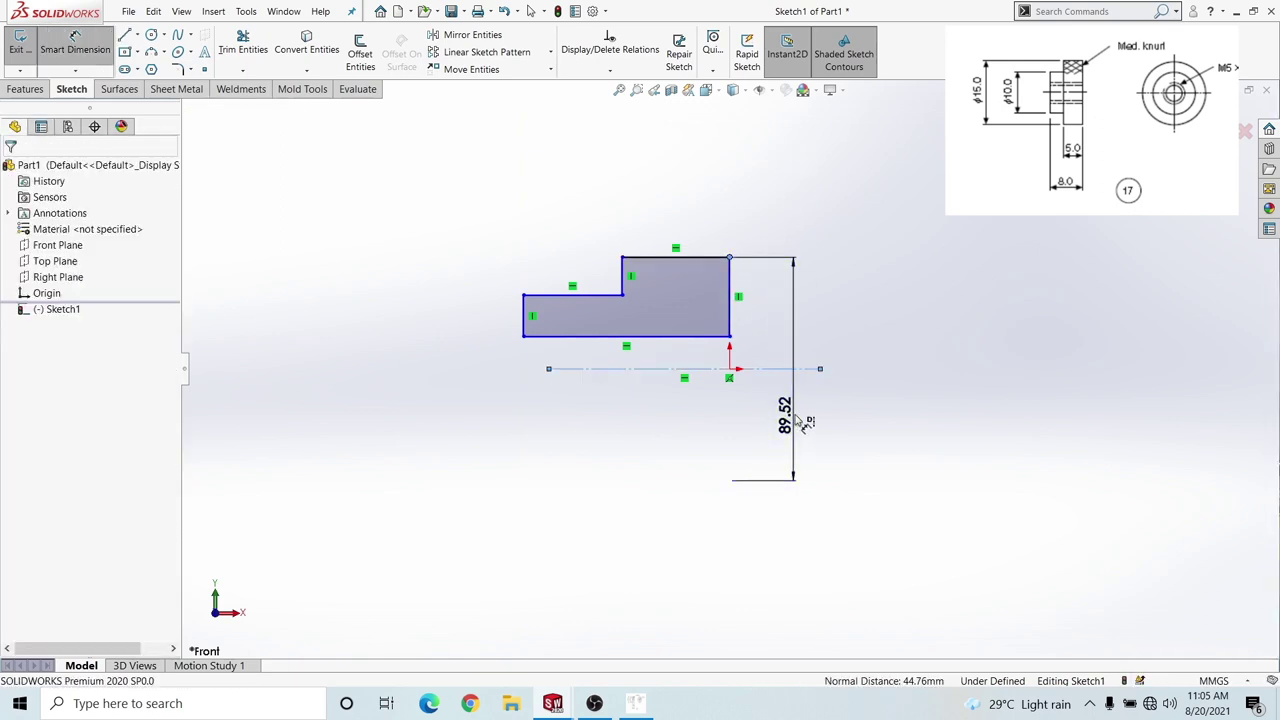
click(806, 426)
text(10)
key(Return)
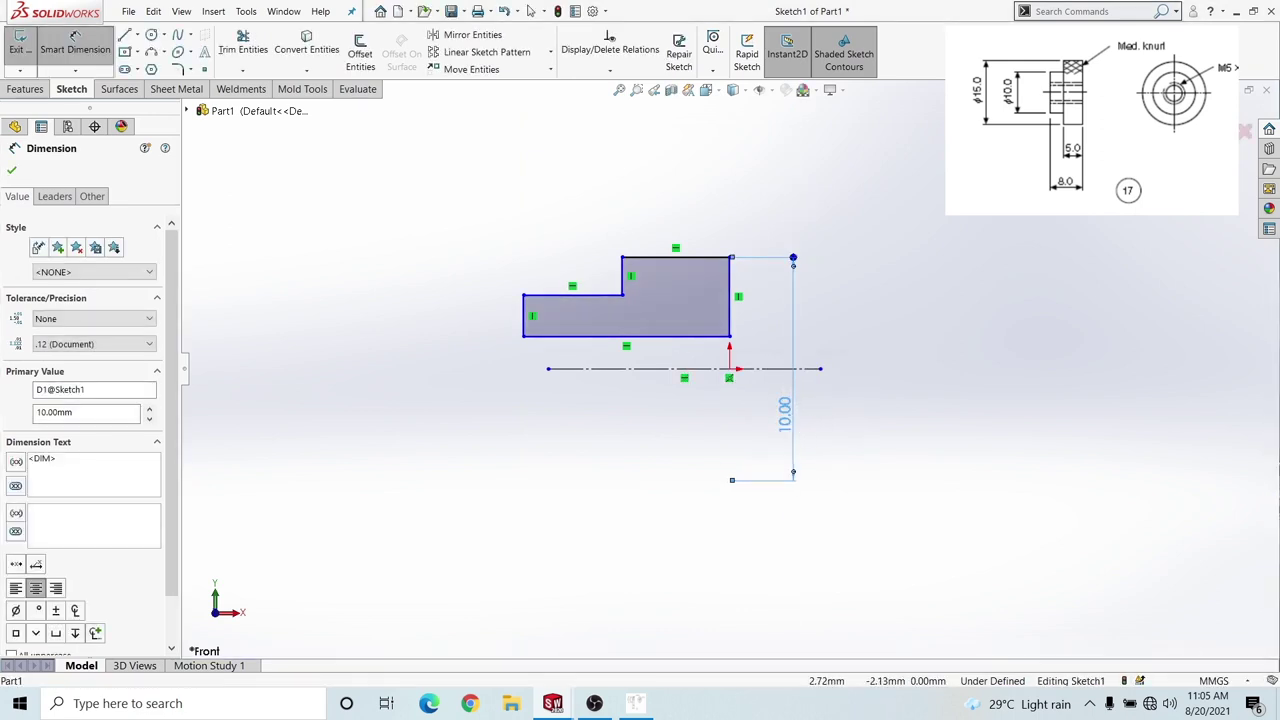
double_click(784, 413)
text(15)
key(Return)
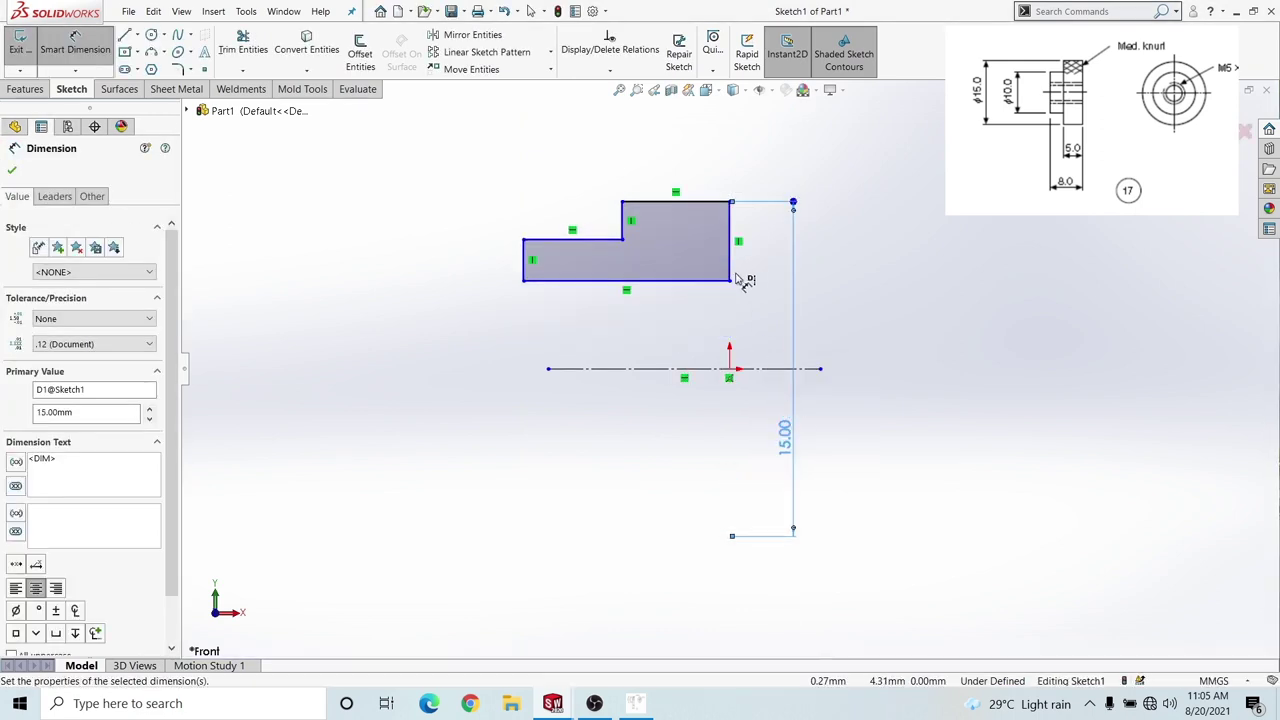
Add a 5 mm offset dimension from the lower right corner to the centreline
click(731, 282)
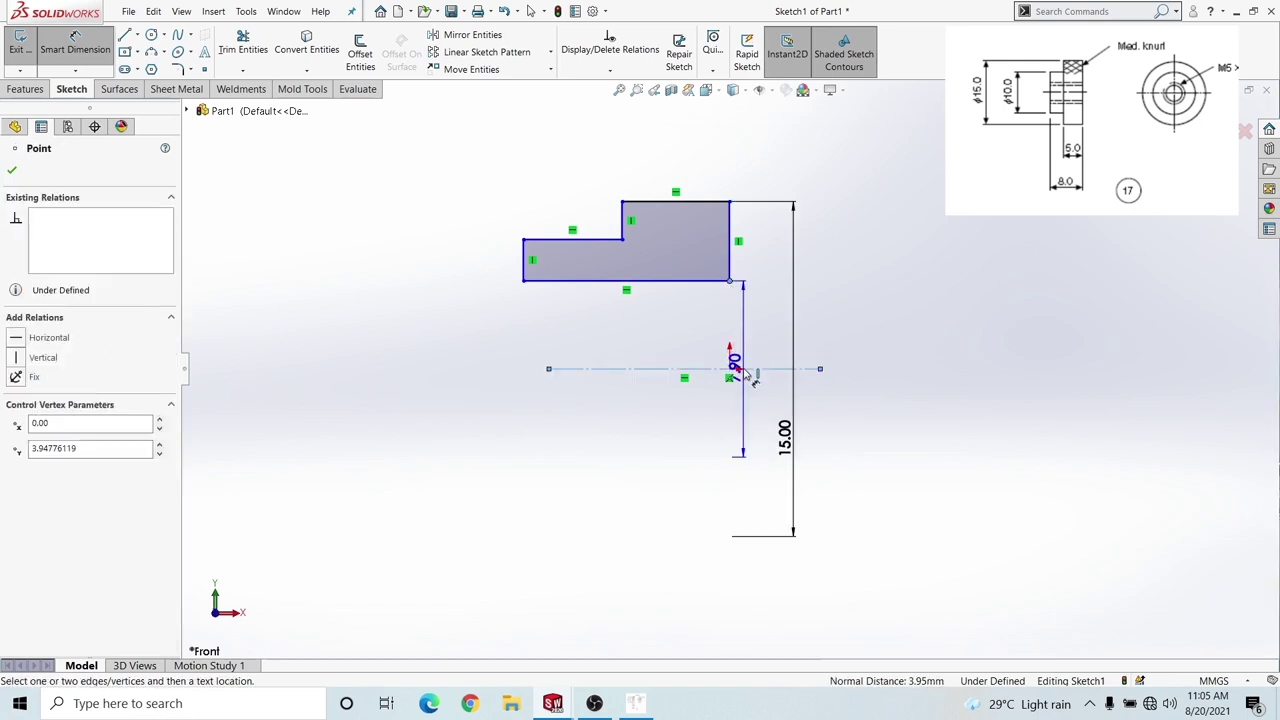
click(745, 369)
click(755, 415)
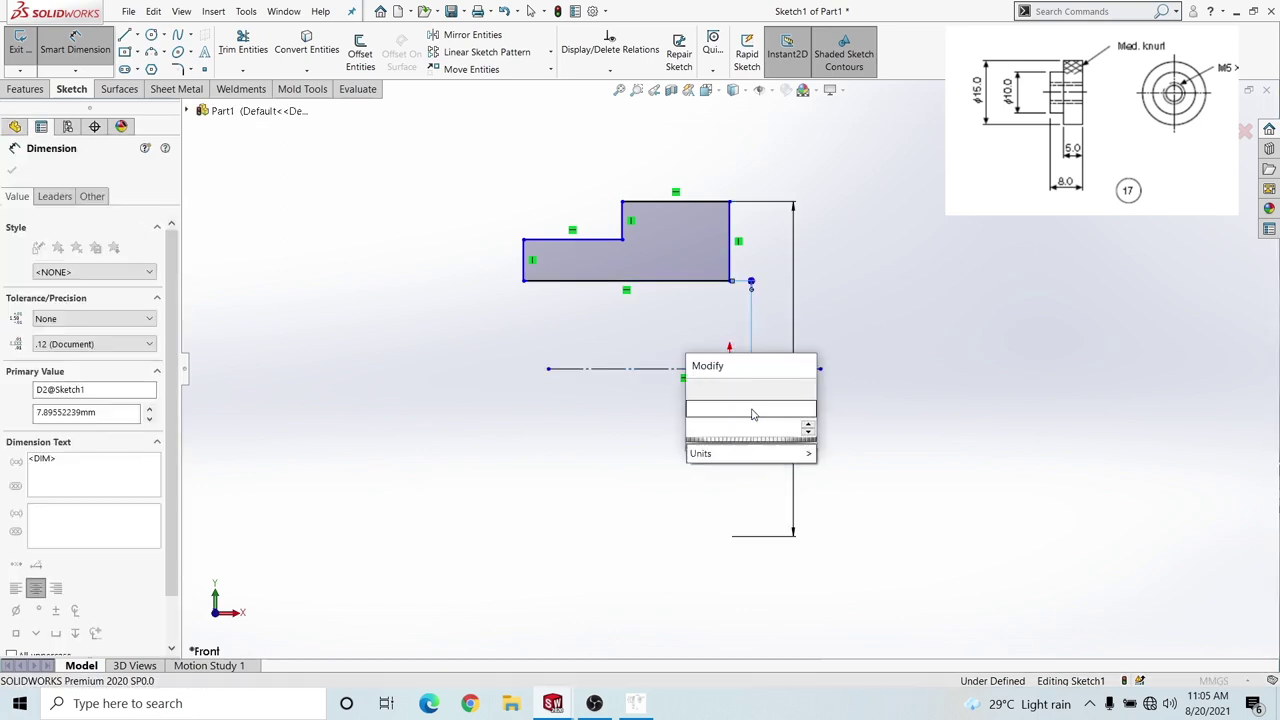
text(5)
key(Return)
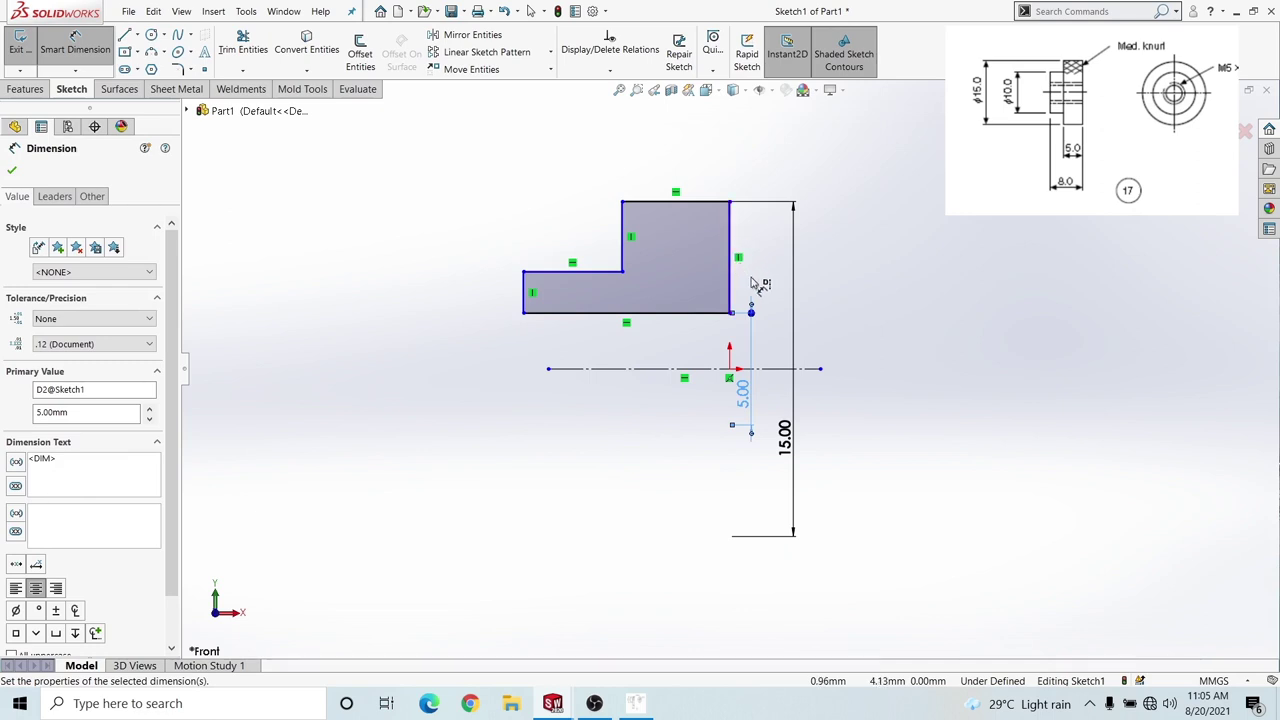
drag(752, 392, 757, 388)
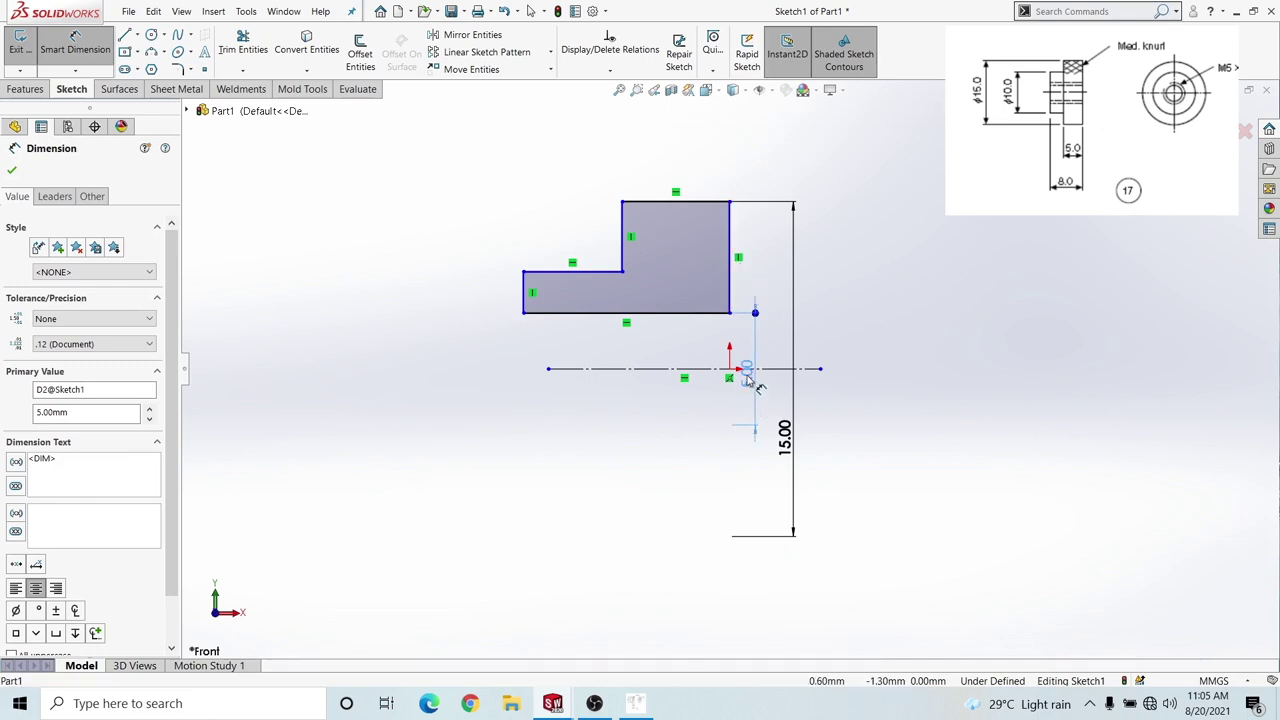
key(Escape)
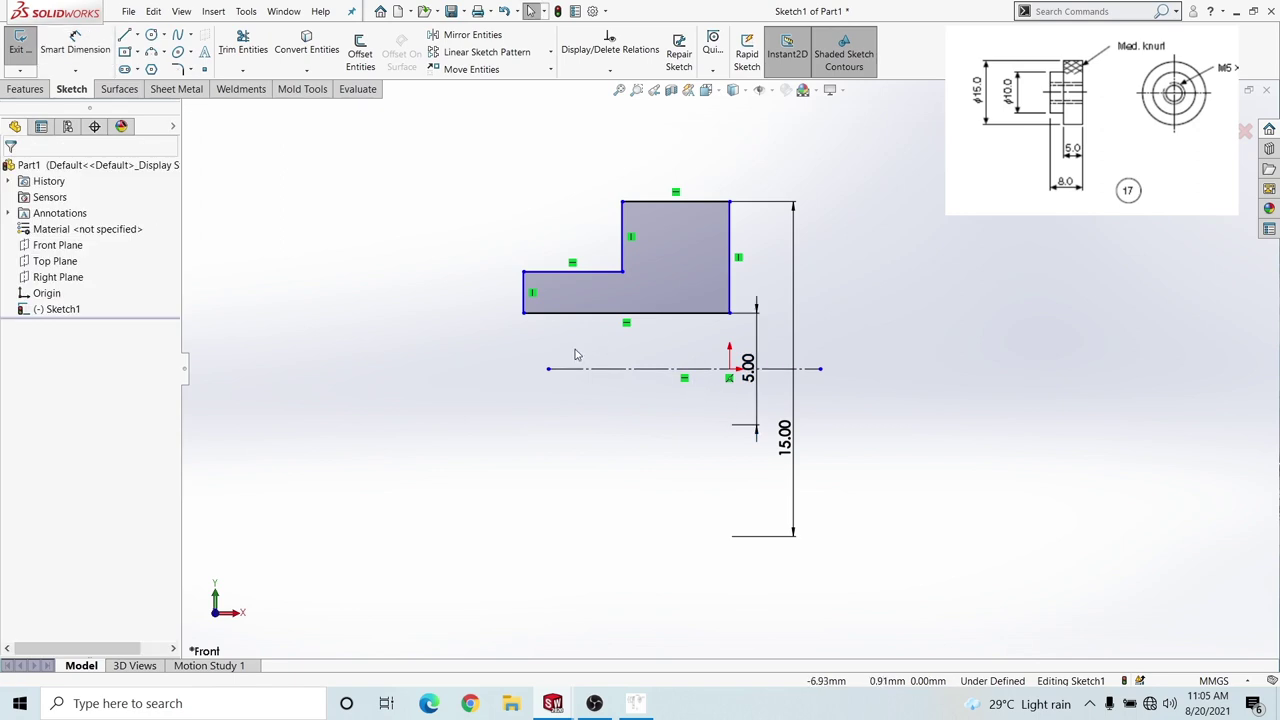
Dimension the lower step's diameter to 10 mm about the centreline
right_drag(588, 354, 592, 300)
click(548, 369)
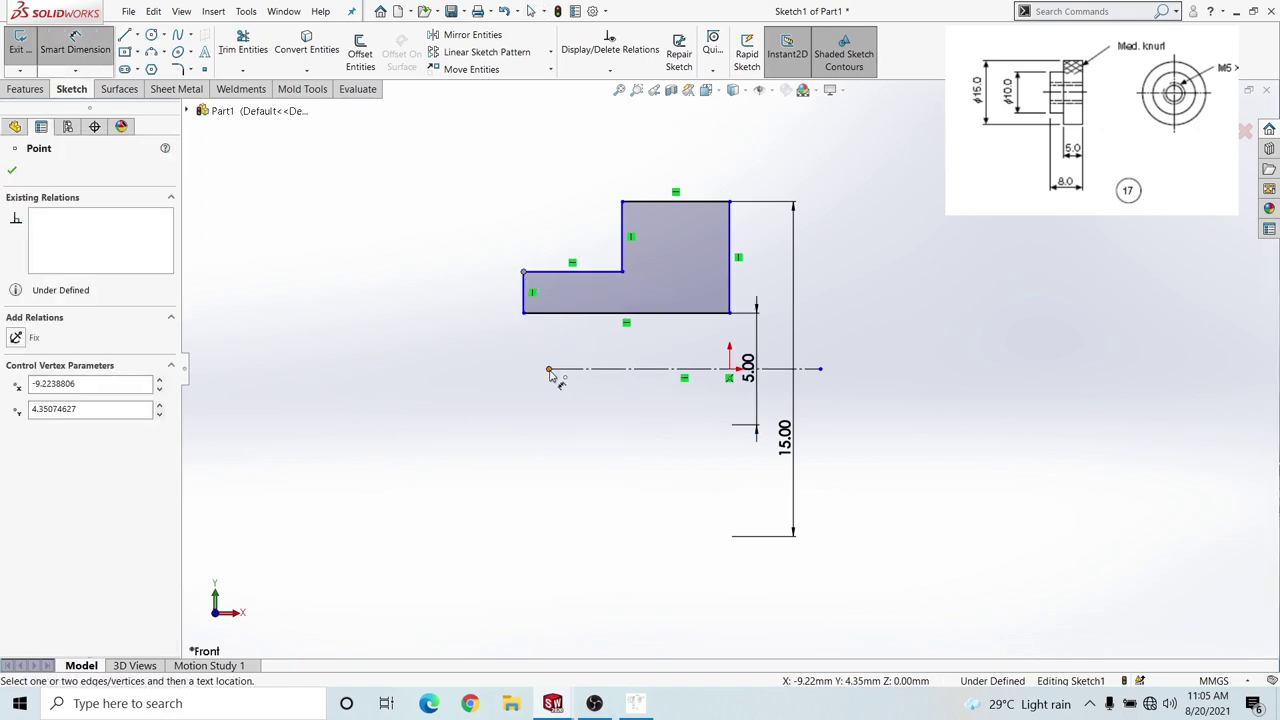
click(548, 369)
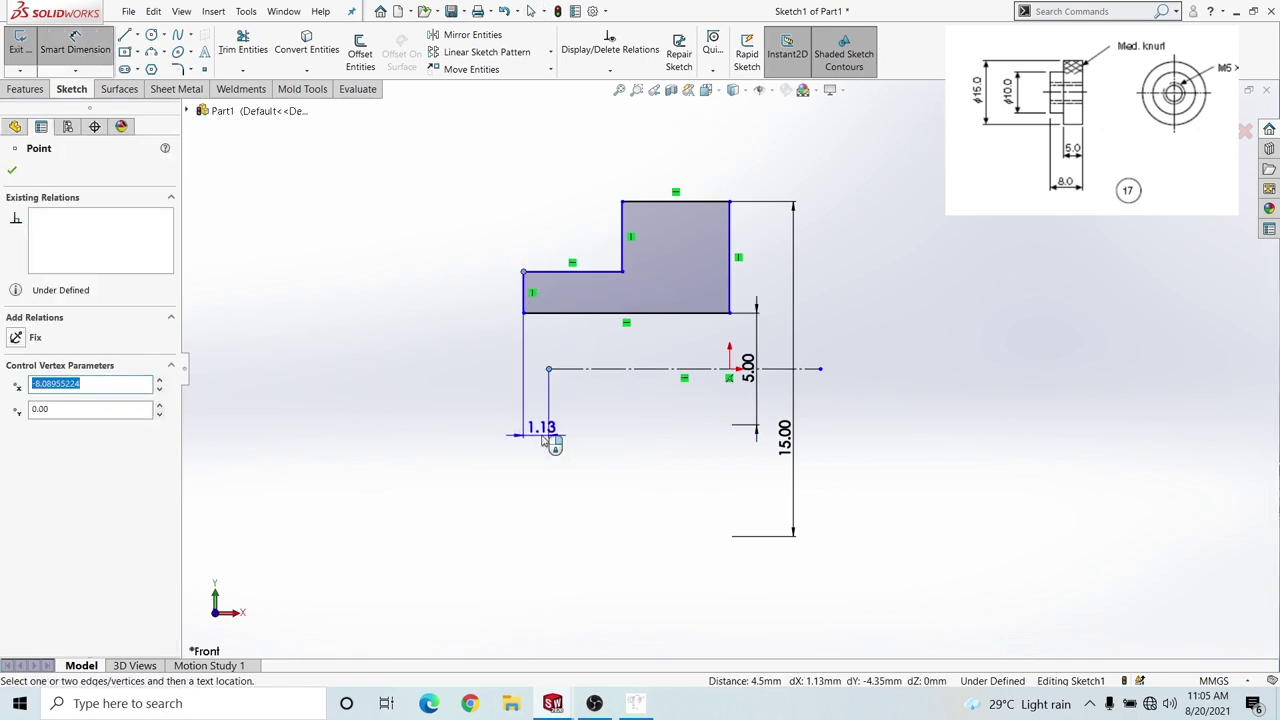
key(Escape)
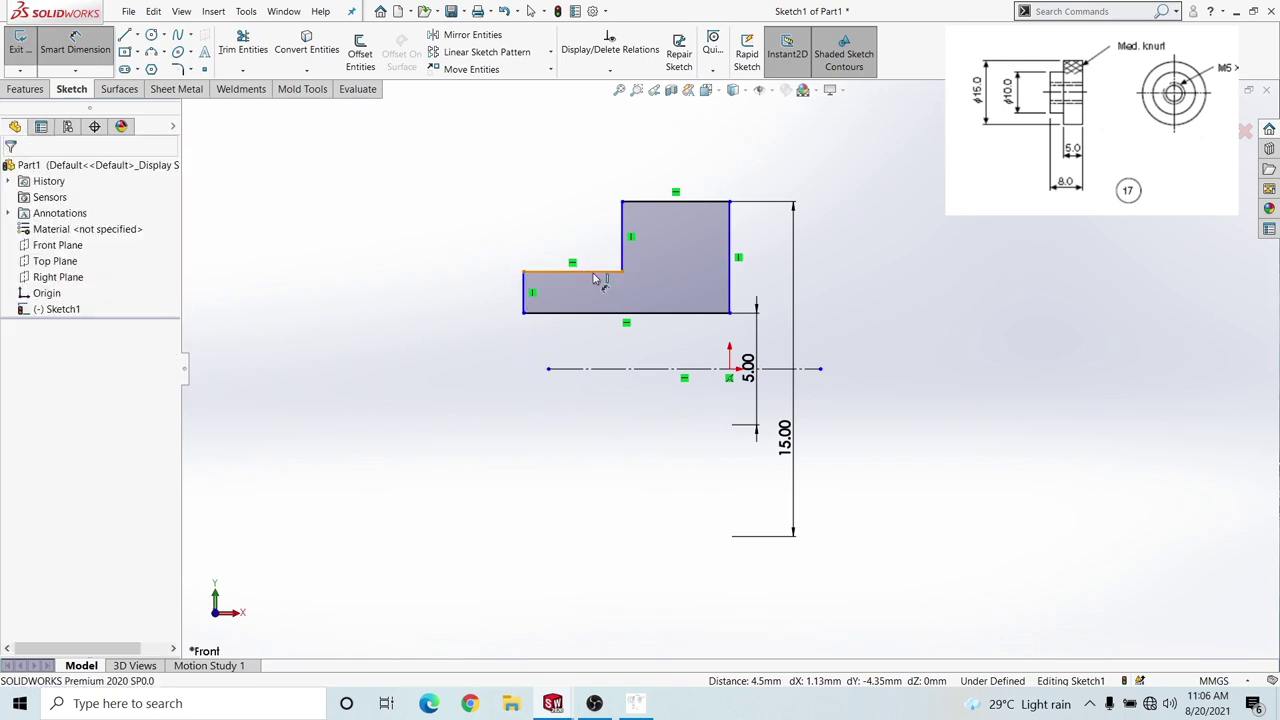
click(594, 272)
click(590, 369)
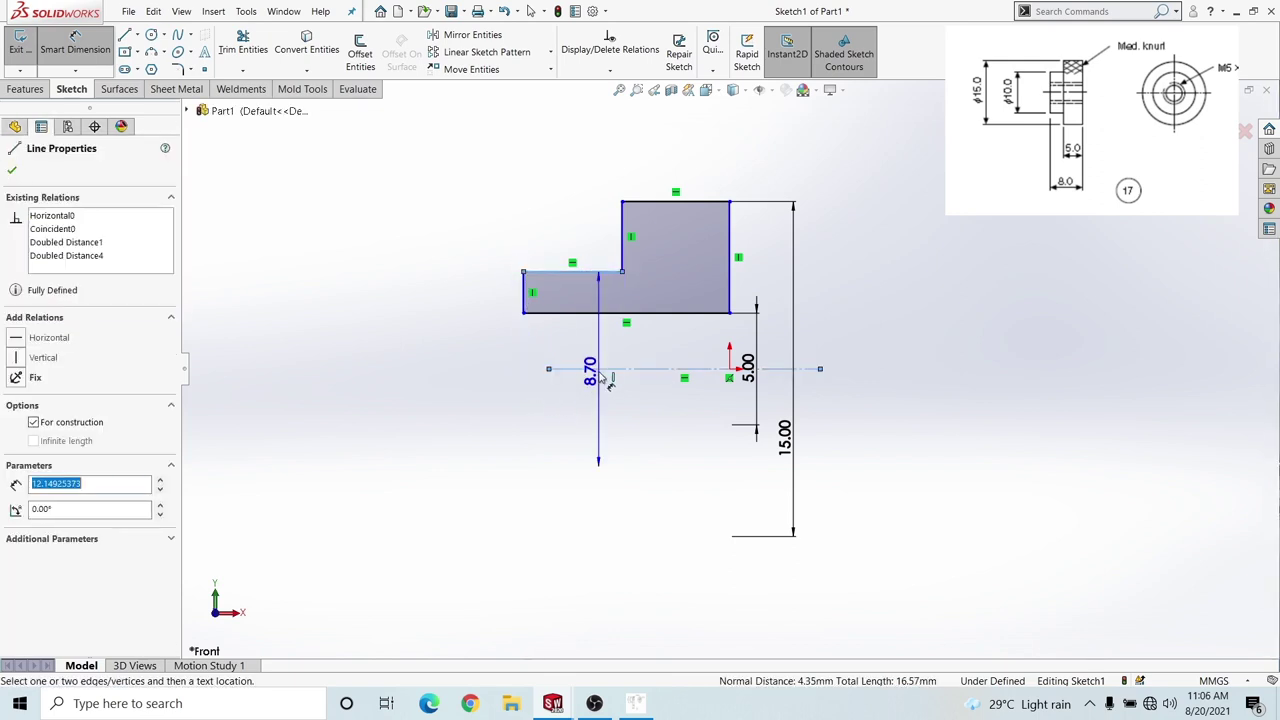
click(594, 428)
text(10)
key(Return)
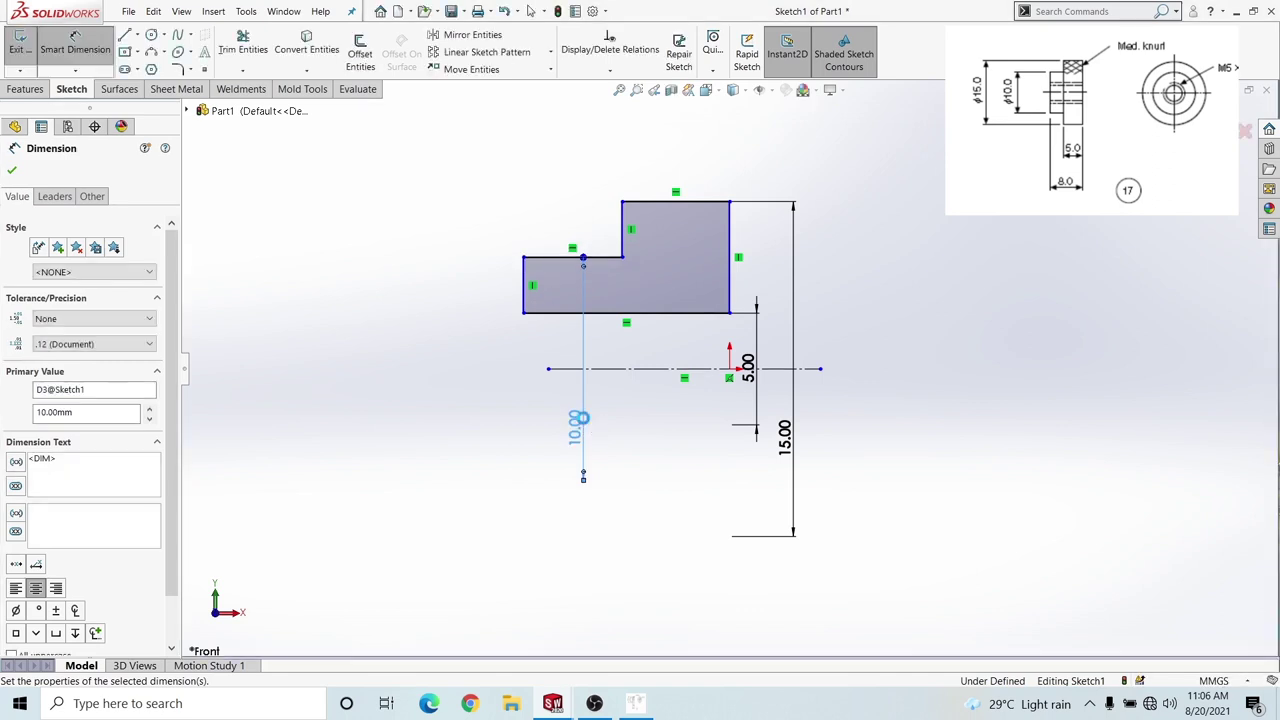
Set the top width to 5 mm and the step width to 4 mm
click(676, 211)
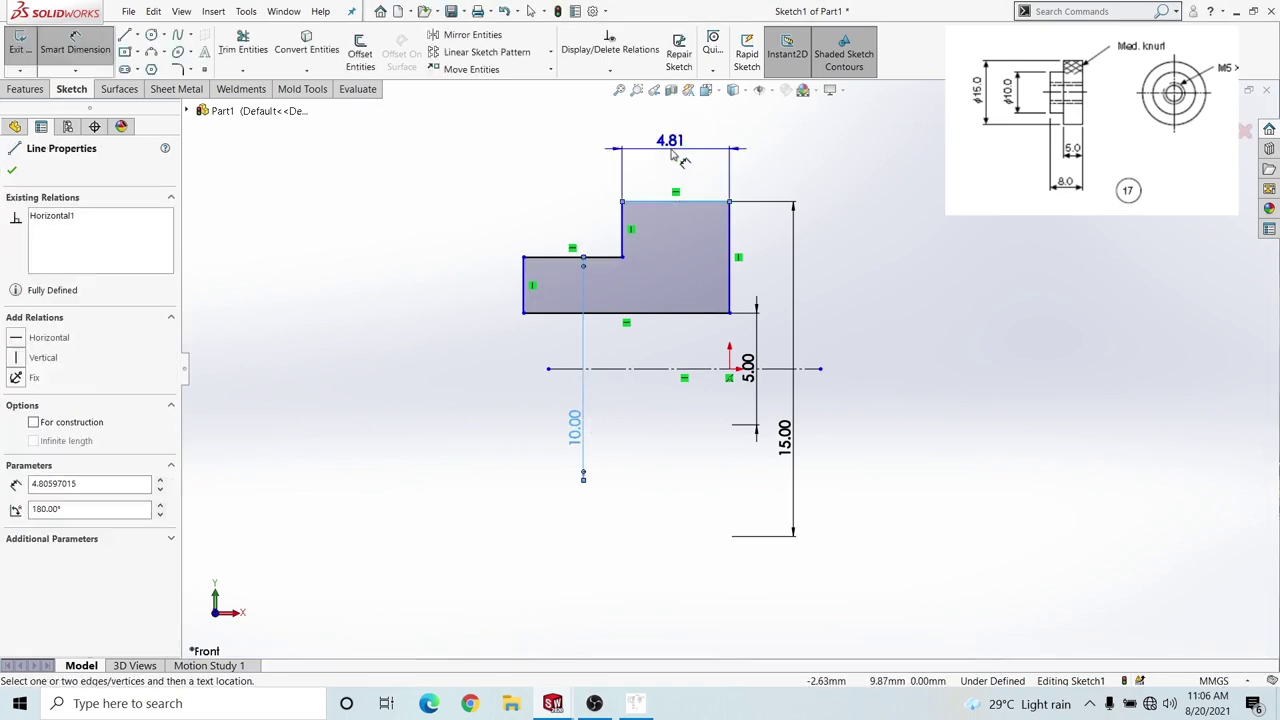
click(674, 151)
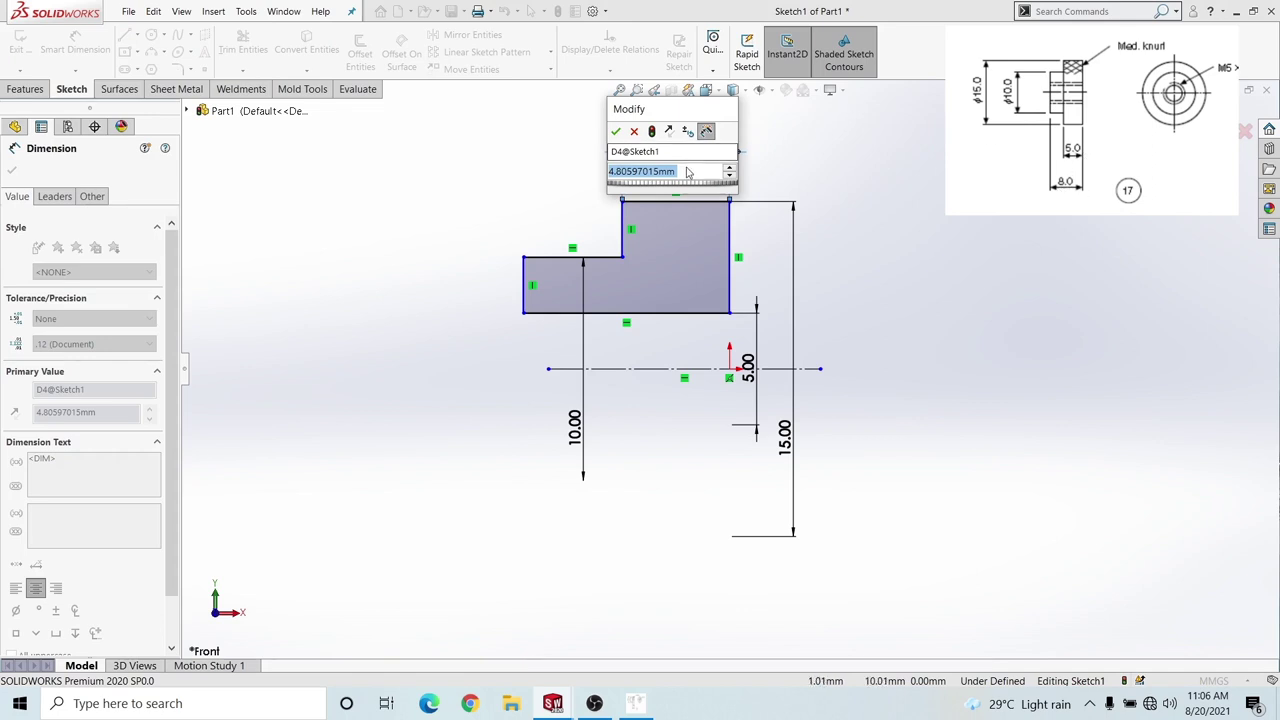
text(5)
key(Return)
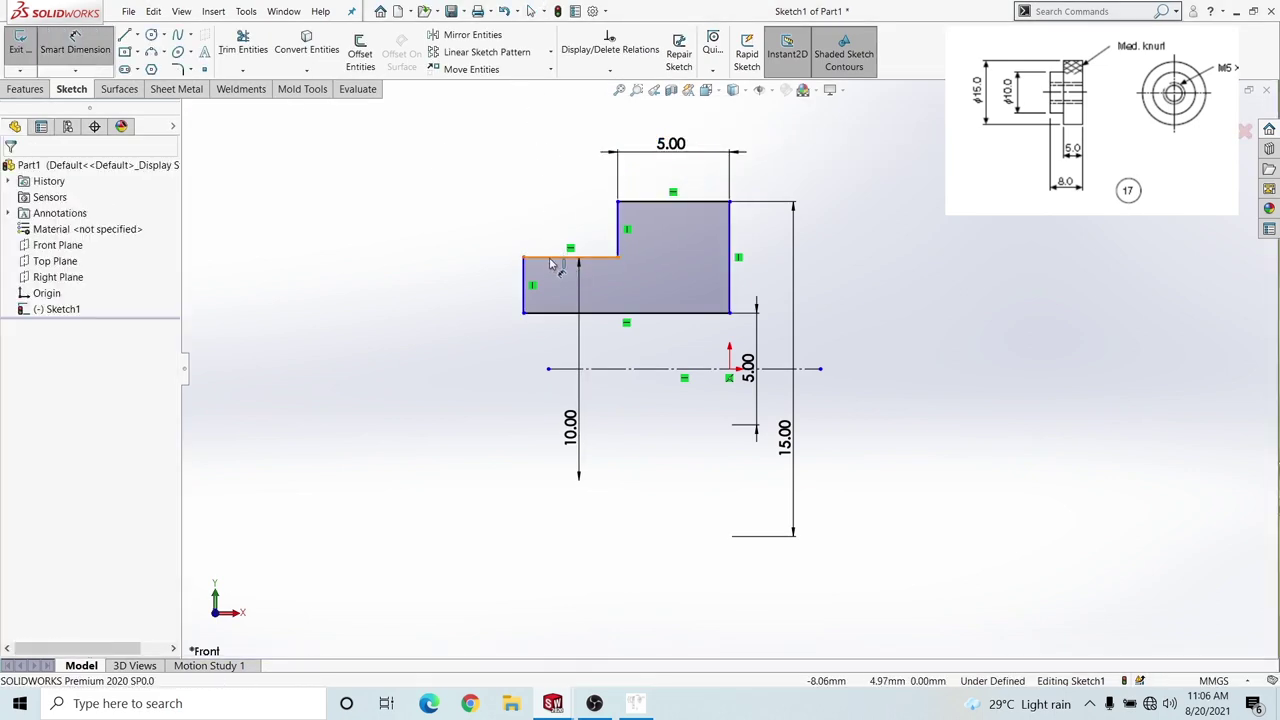
click(545, 257)
click(570, 203)
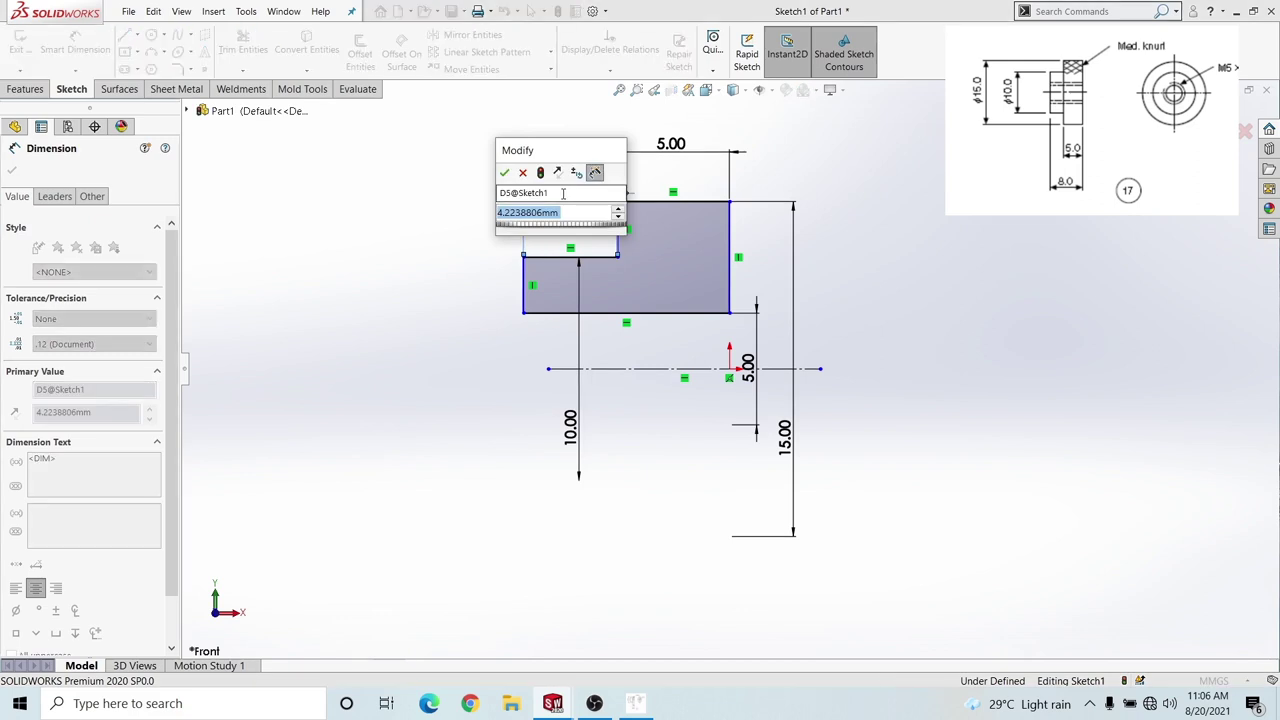
text(4)
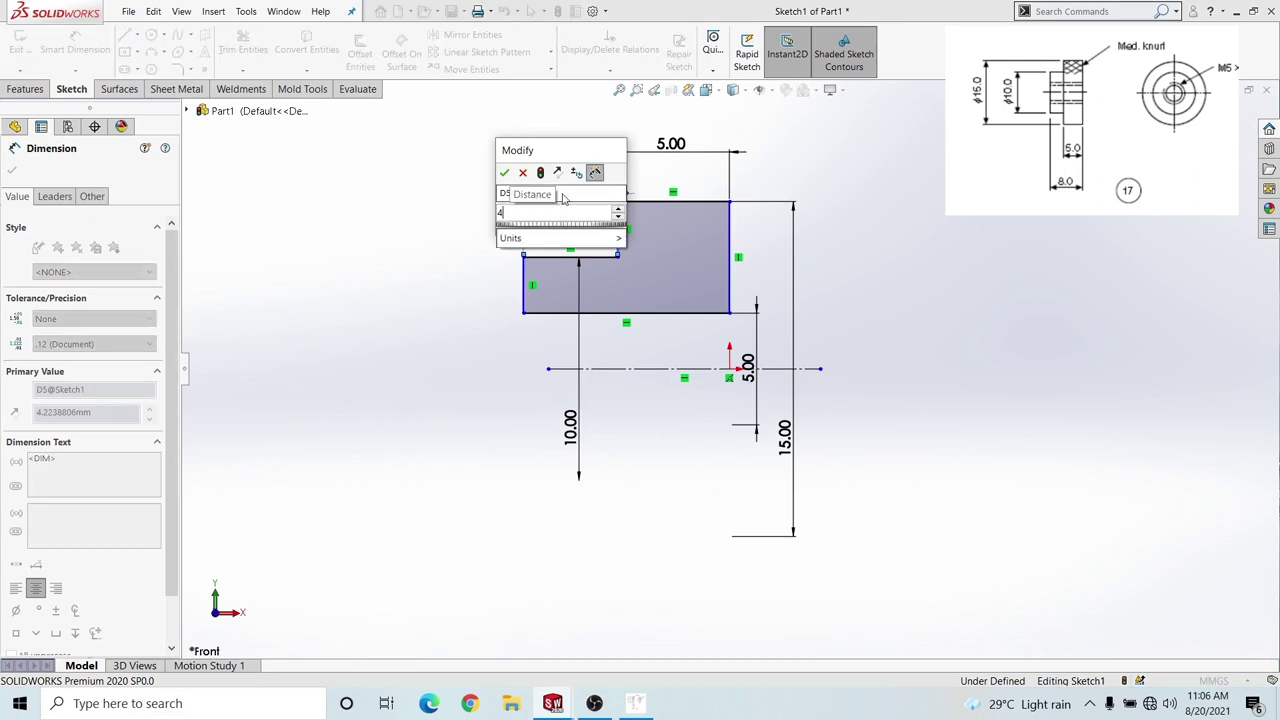
key(Return)
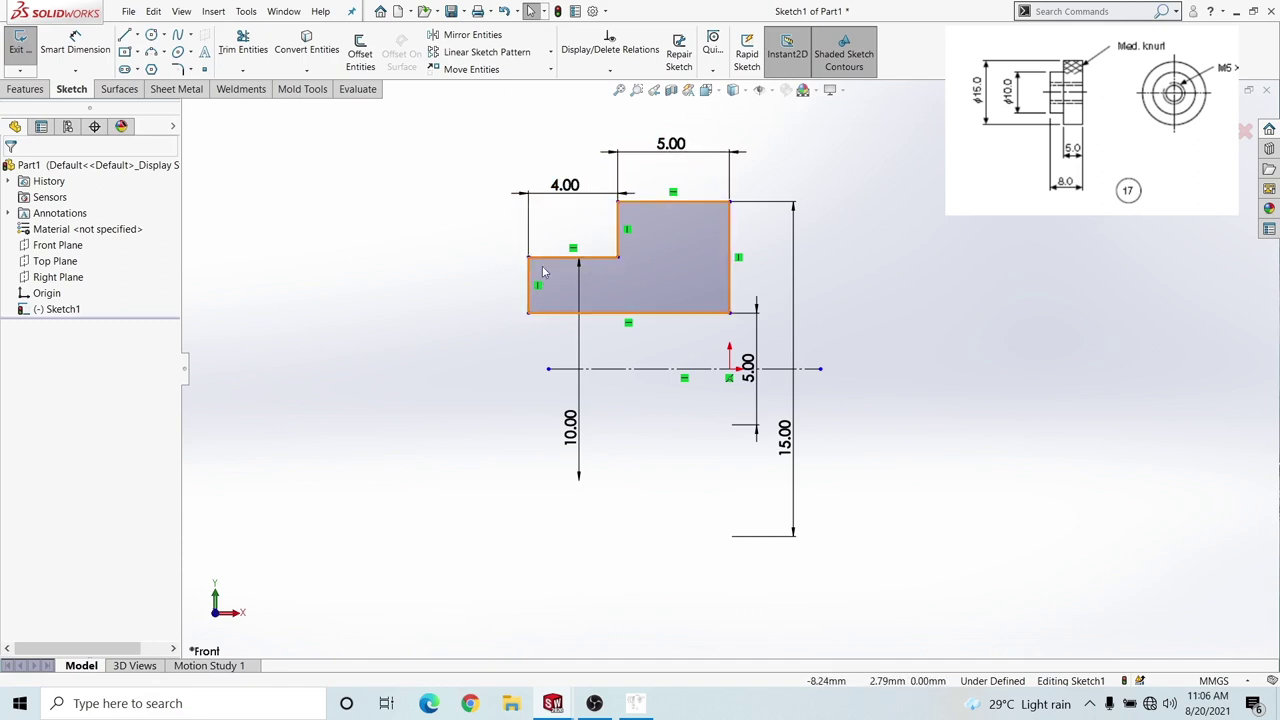
mouse_move(715, 345)
middle_down()
mouse_move(730, 350)
mouse_move(680, 354)
middle_up()
Revolve the stepped profile 360° about Line1 to create the solid Revolve1 body
click(22, 89)
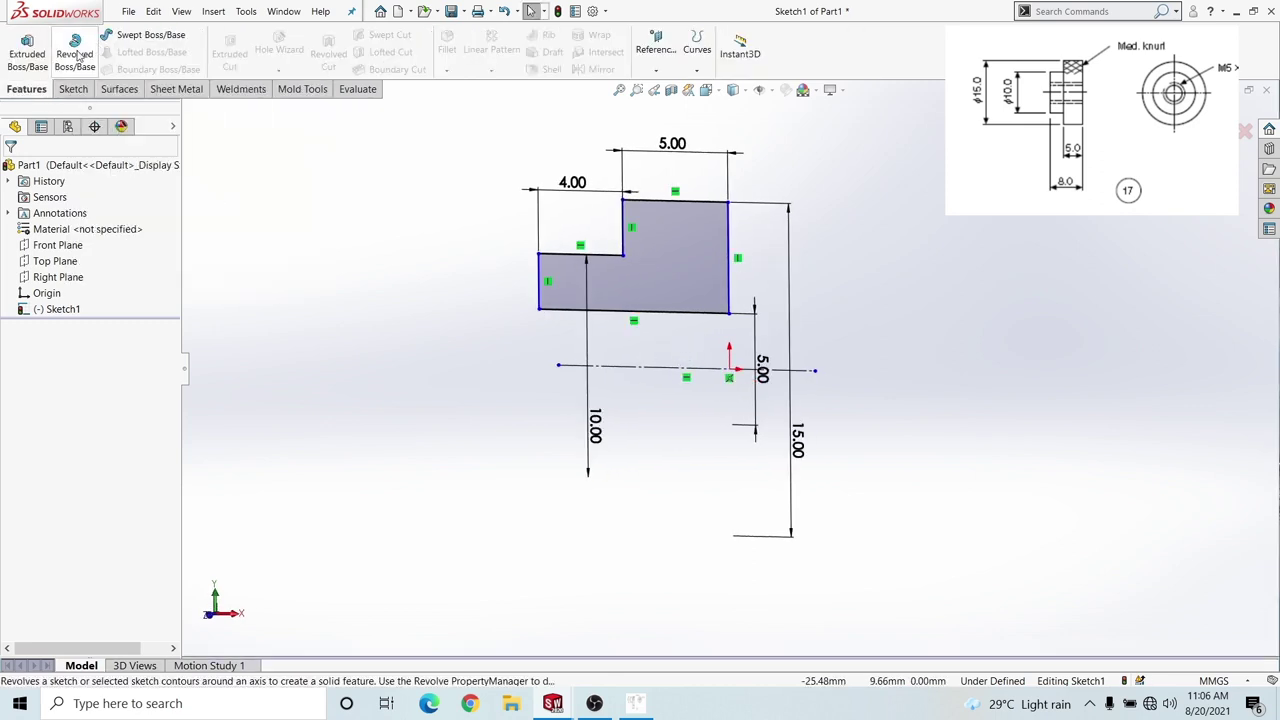
click(75, 52)
click(12, 170)
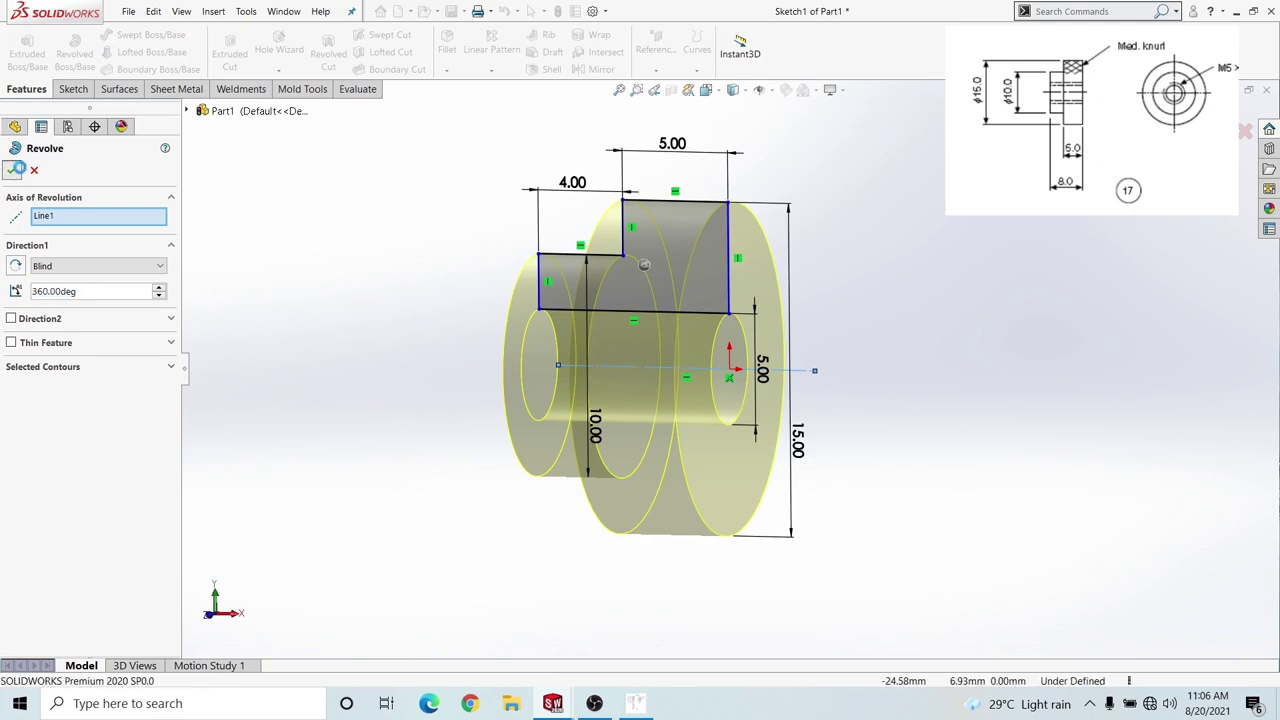
middle_drag(690, 430, 660, 425)
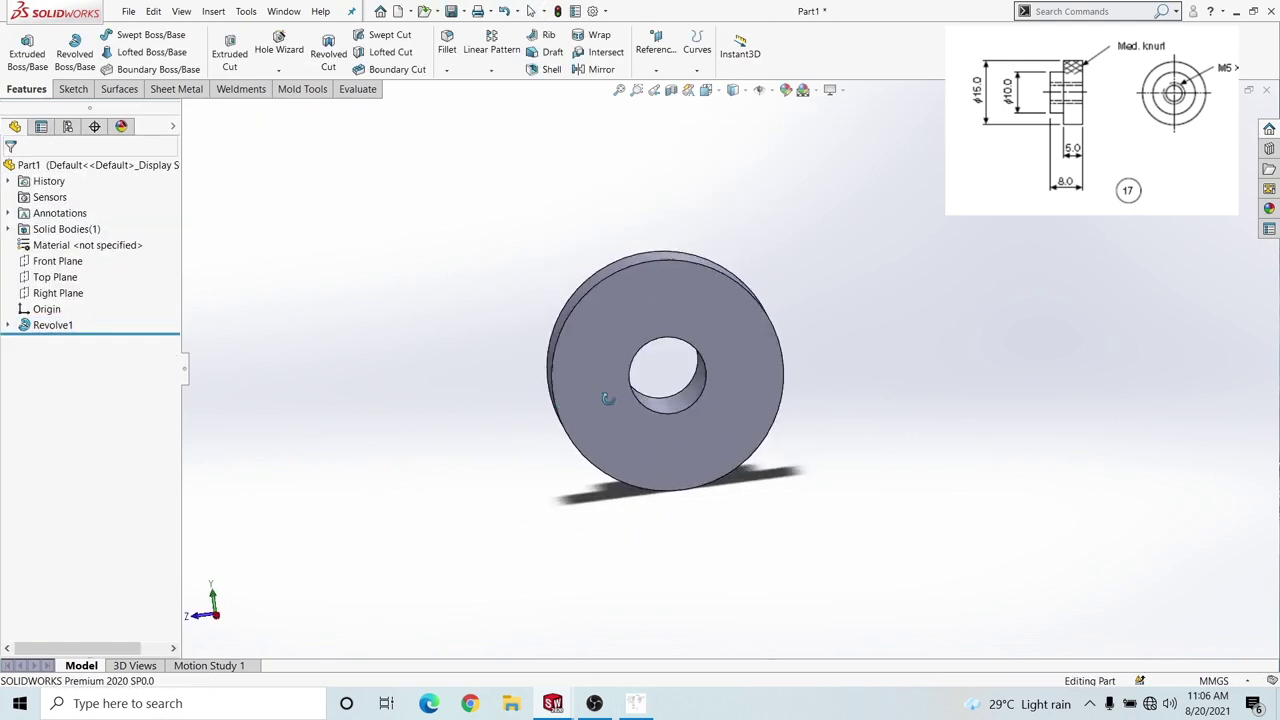
click(40, 278)
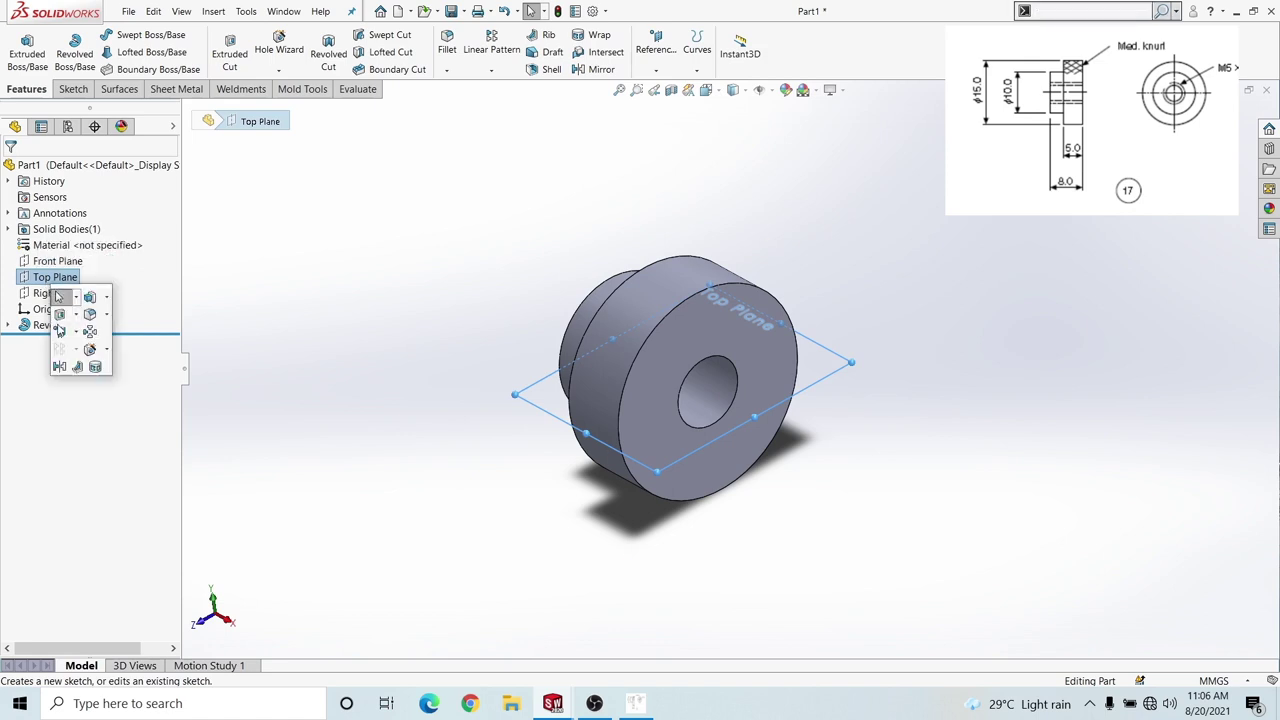
Create Plane1 as a reference plane offset 10 mm from the Top Plane
click(60, 331)
click(82, 346)
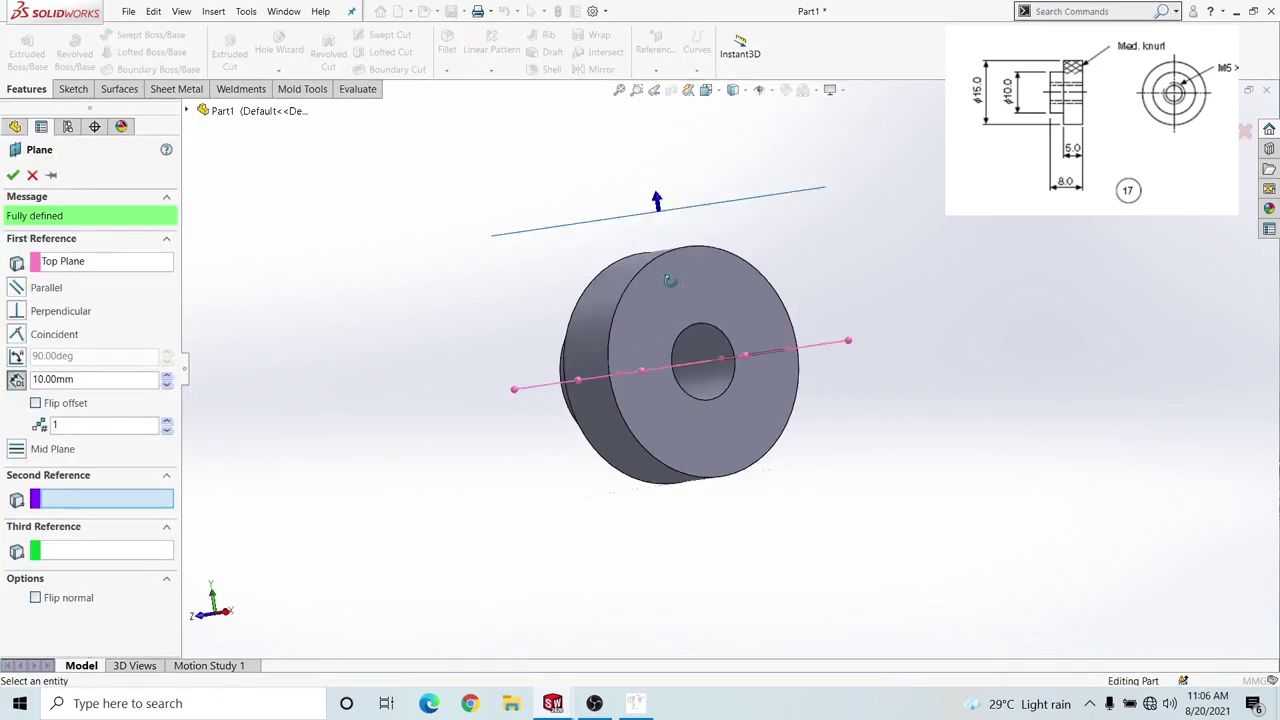
middle_drag(670, 281, 672, 372)
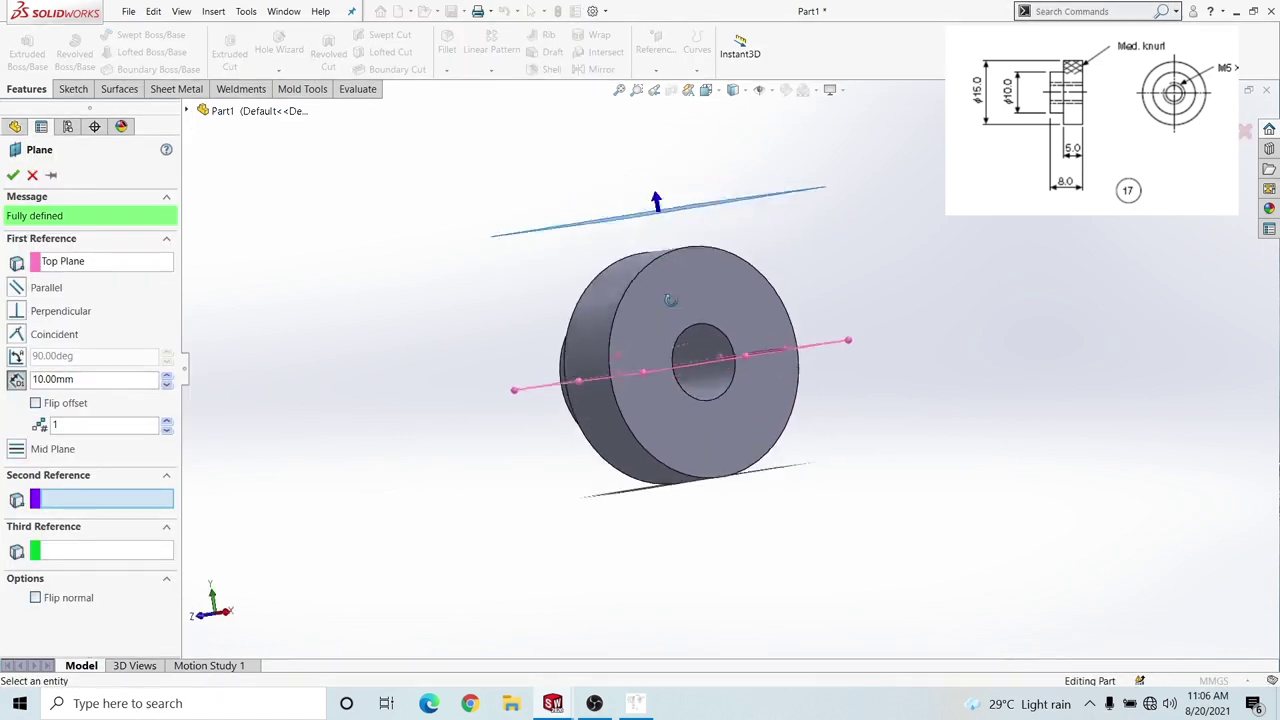
right_click(478, 299)
click(502, 353)
key(space)
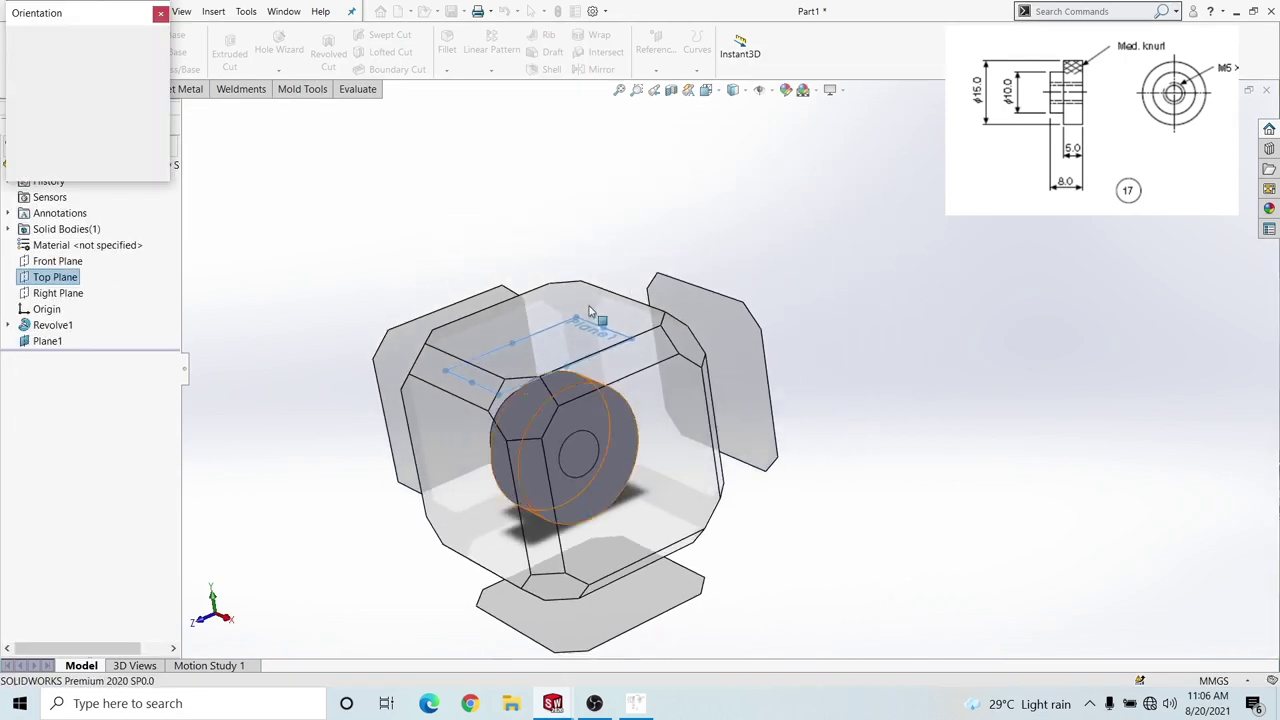
click(590, 313)
right_click(572, 330)
right_click(658, 237)
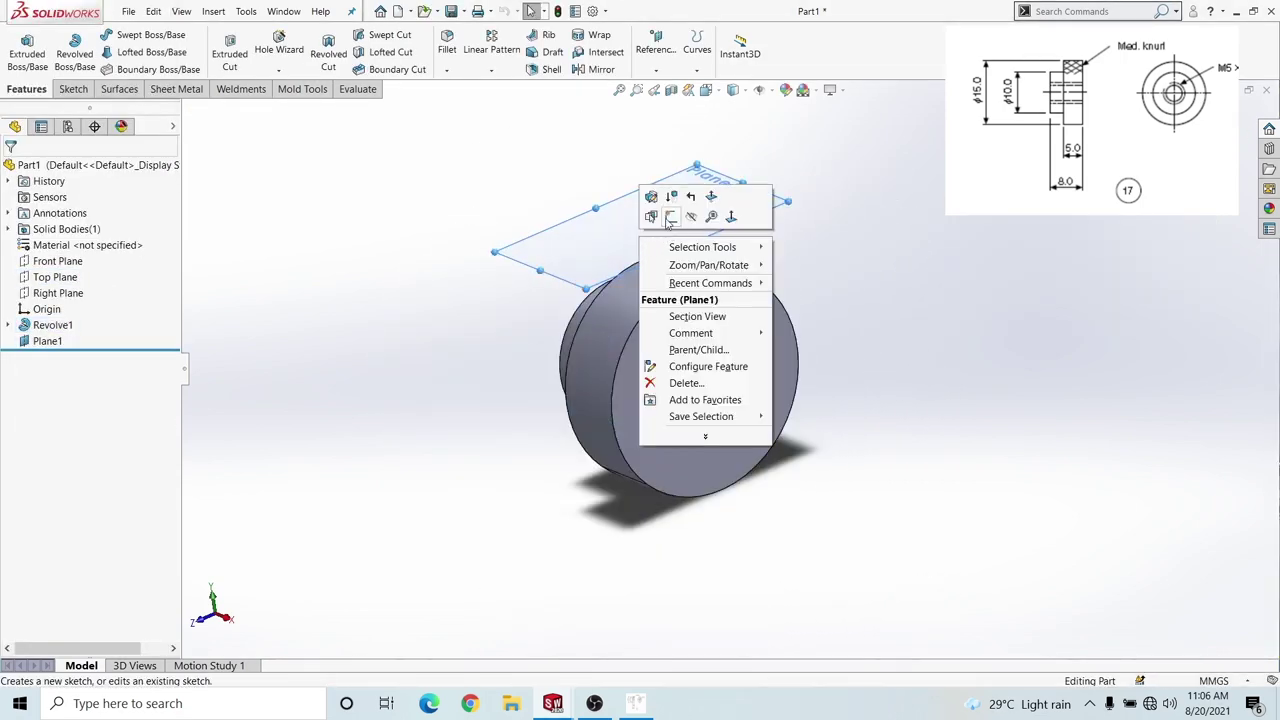
Open Sketch2 on Plane1 and turn the view Normal To the plane
click(668, 221)
right_click(684, 221)
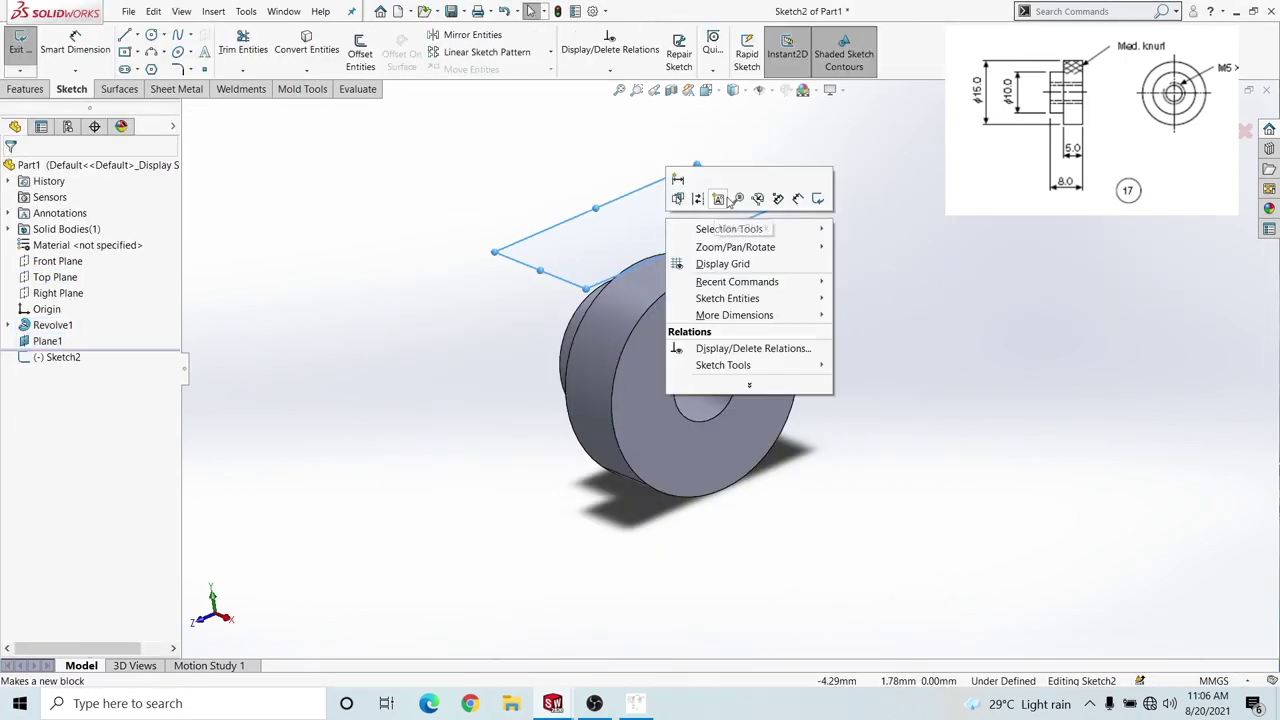
right_click(60, 357)
click(88, 331)
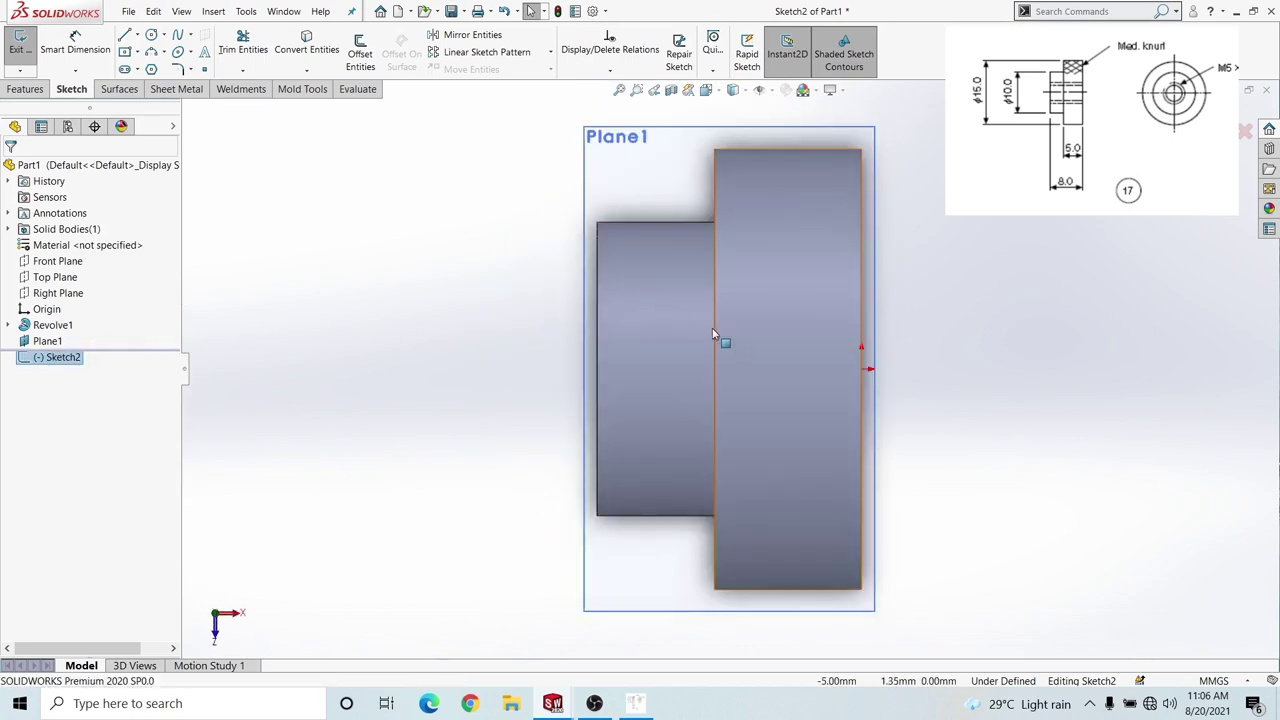
scroll(927, 367, up, 1)
scroll(812, 376, down, 2)
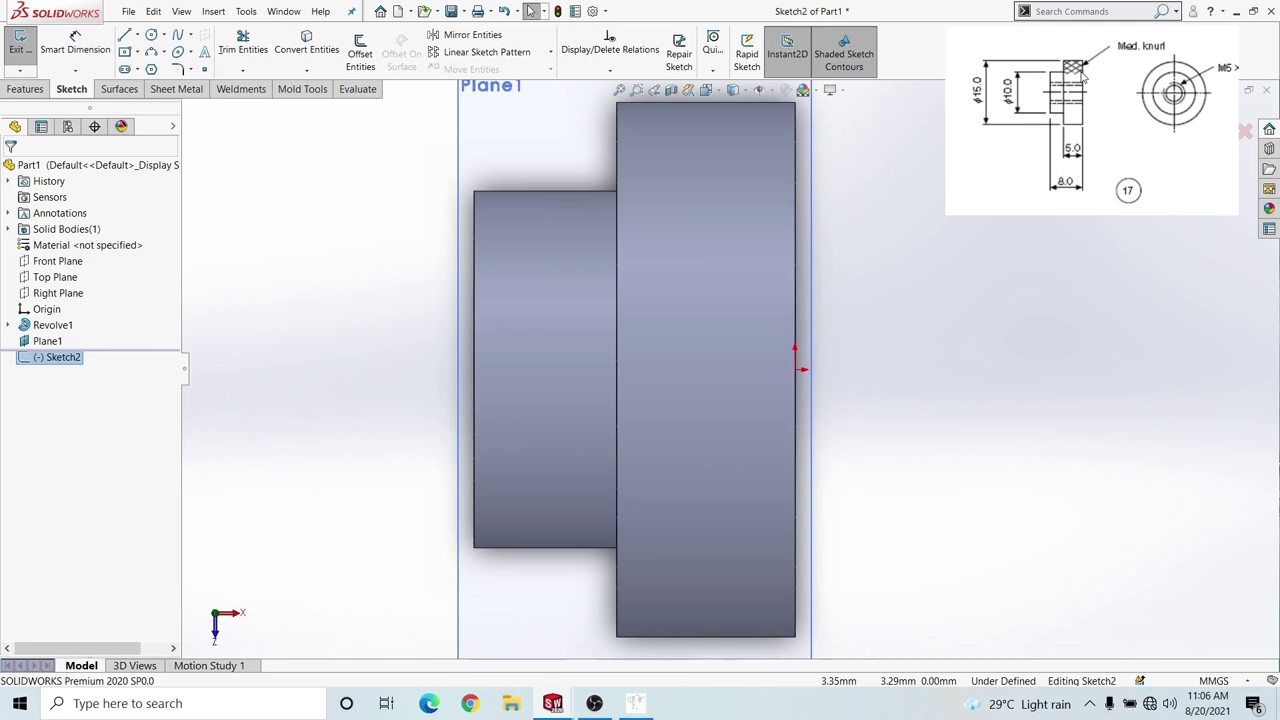
Draw a horizontal construction line and a diagonal line up from the origin
key(l)
drag(797, 370, 692, 370)
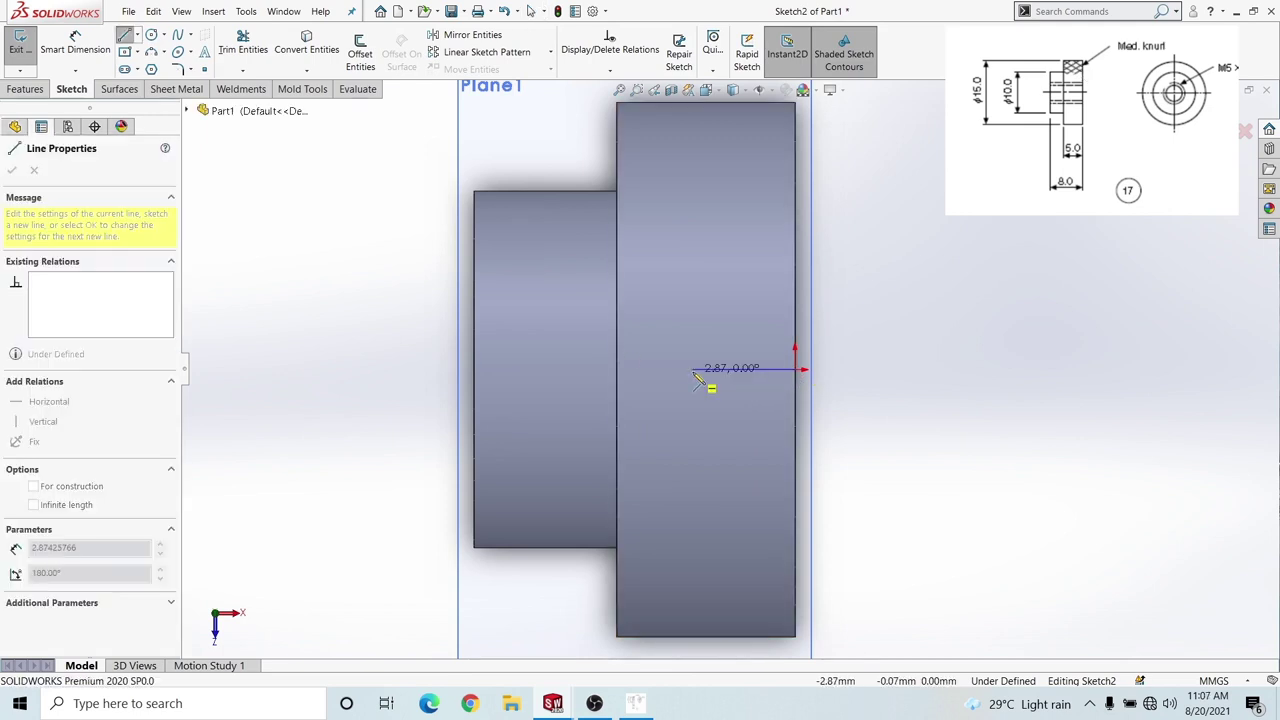
right_click(692, 370)
click(760, 380)
key(l)
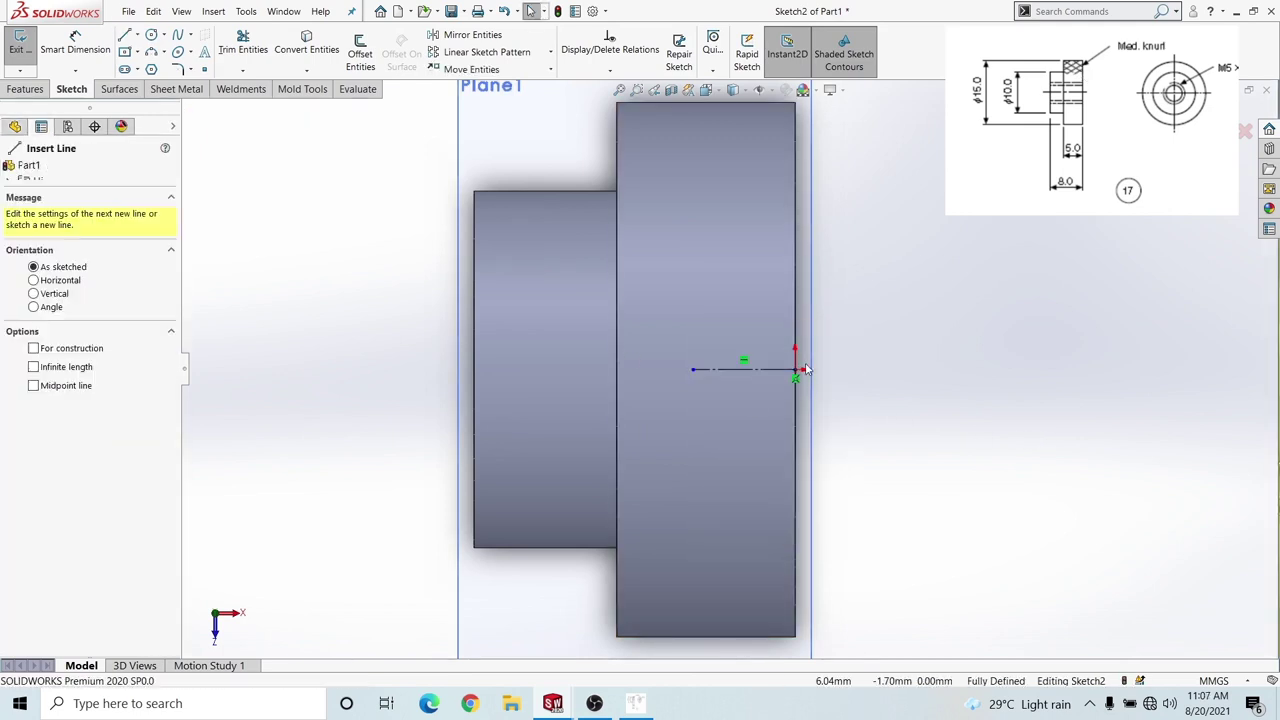
drag(796, 371, 594, 243)
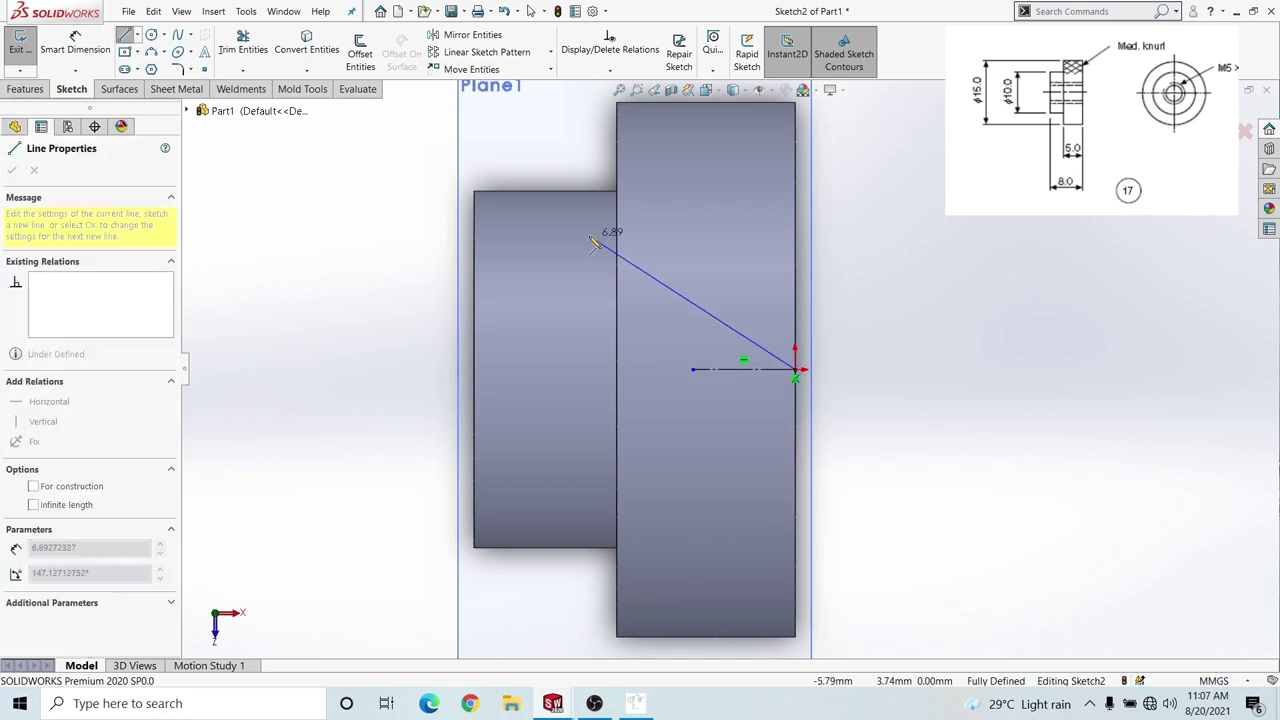
right_click(646, 260)
click(680, 266)
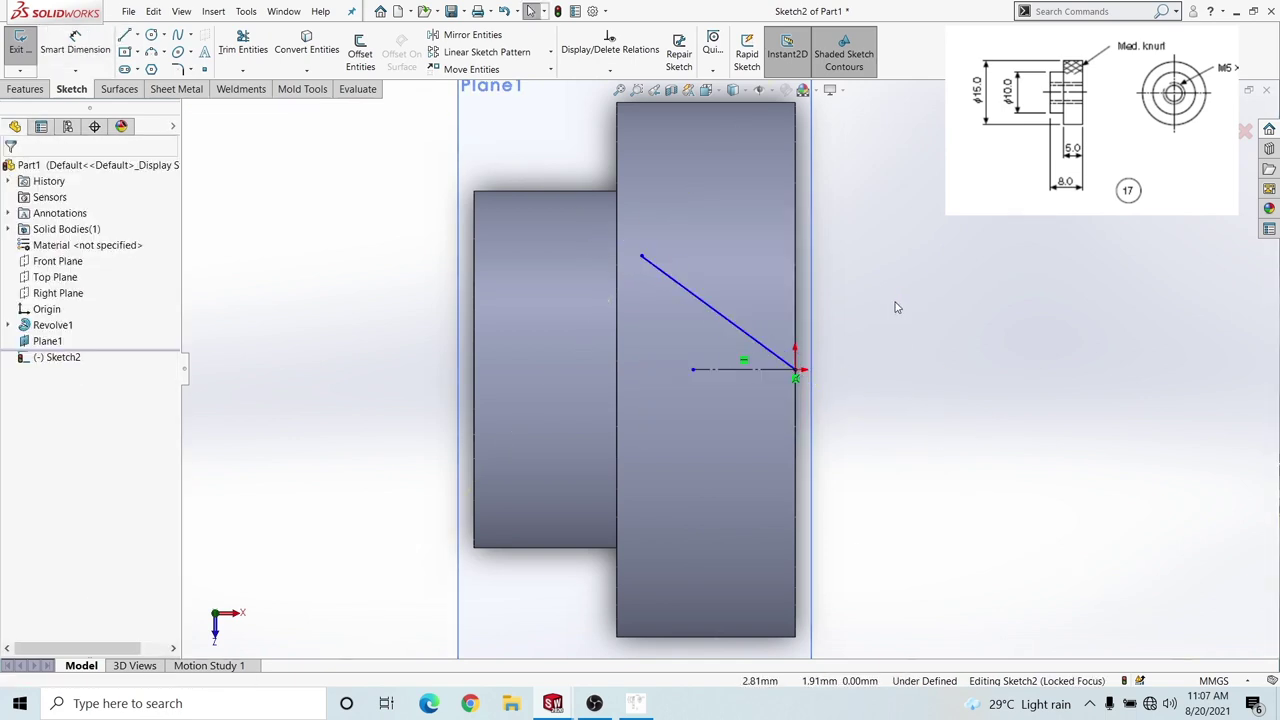
Dimension the diagonal at 30° to the construction line and snap its end onto the rim edge
key(d)
click(757, 370)
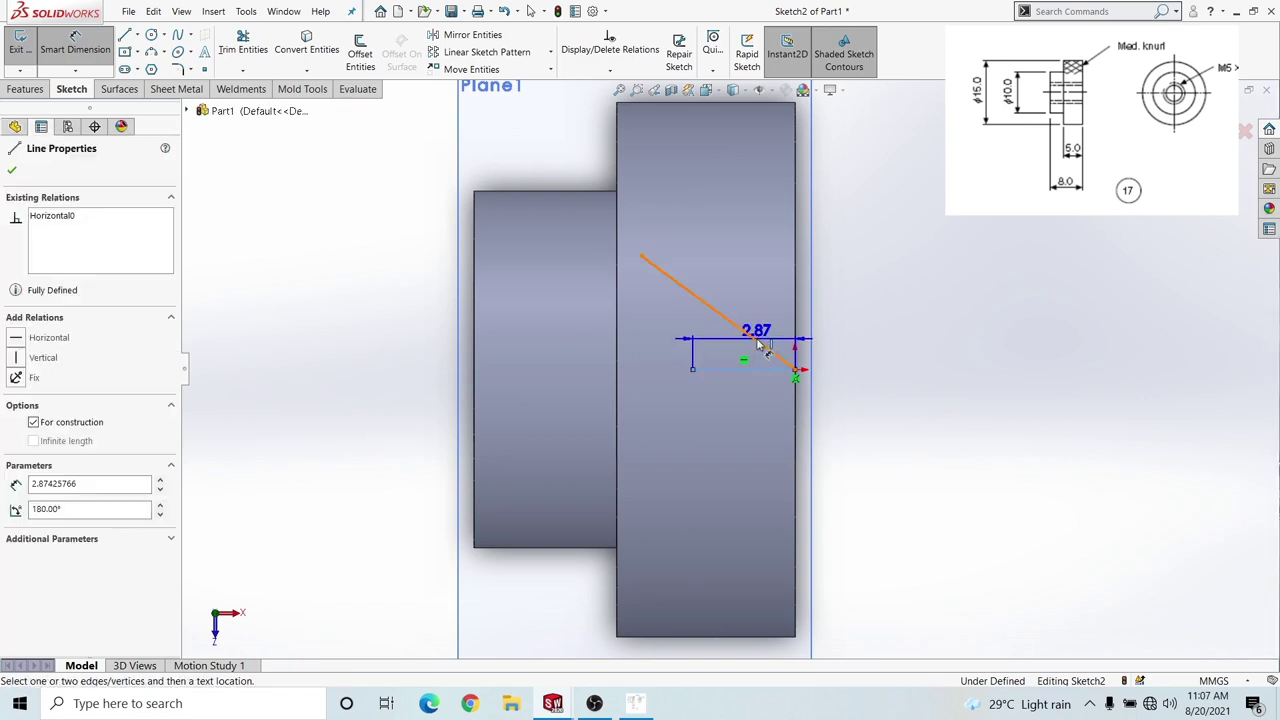
click(762, 346)
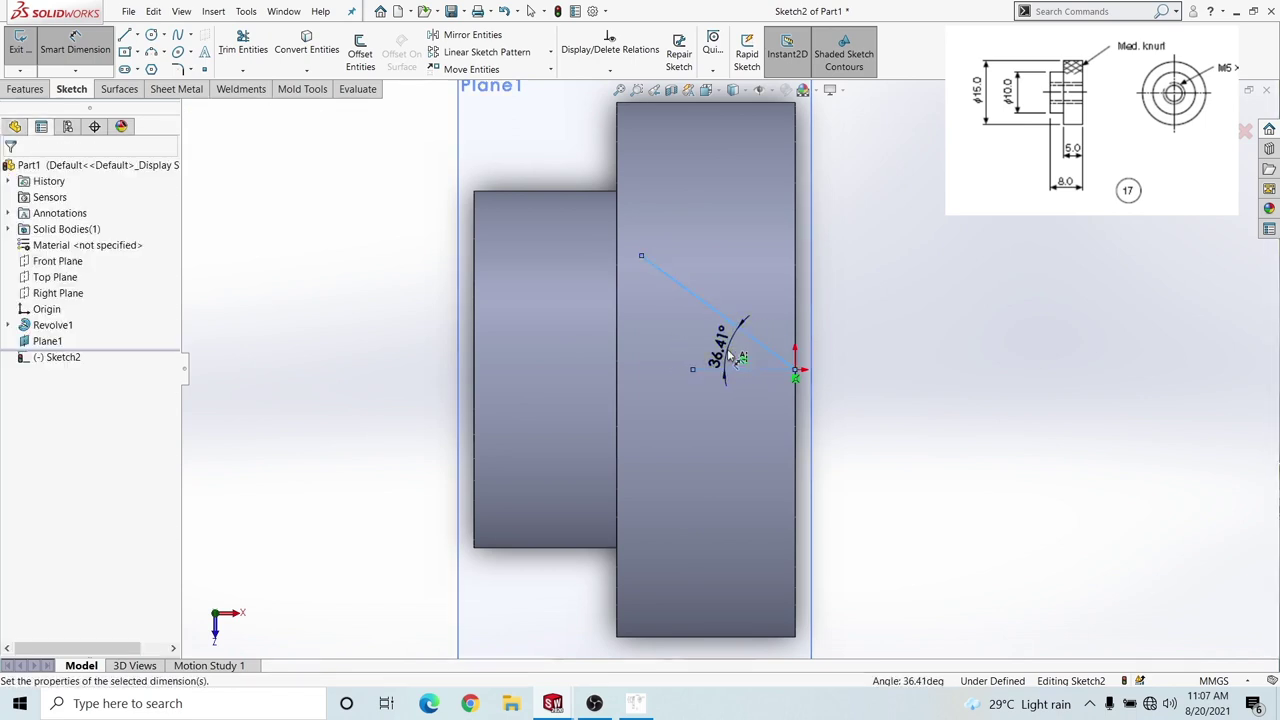
click(737, 355)
text(30)
key(Return)
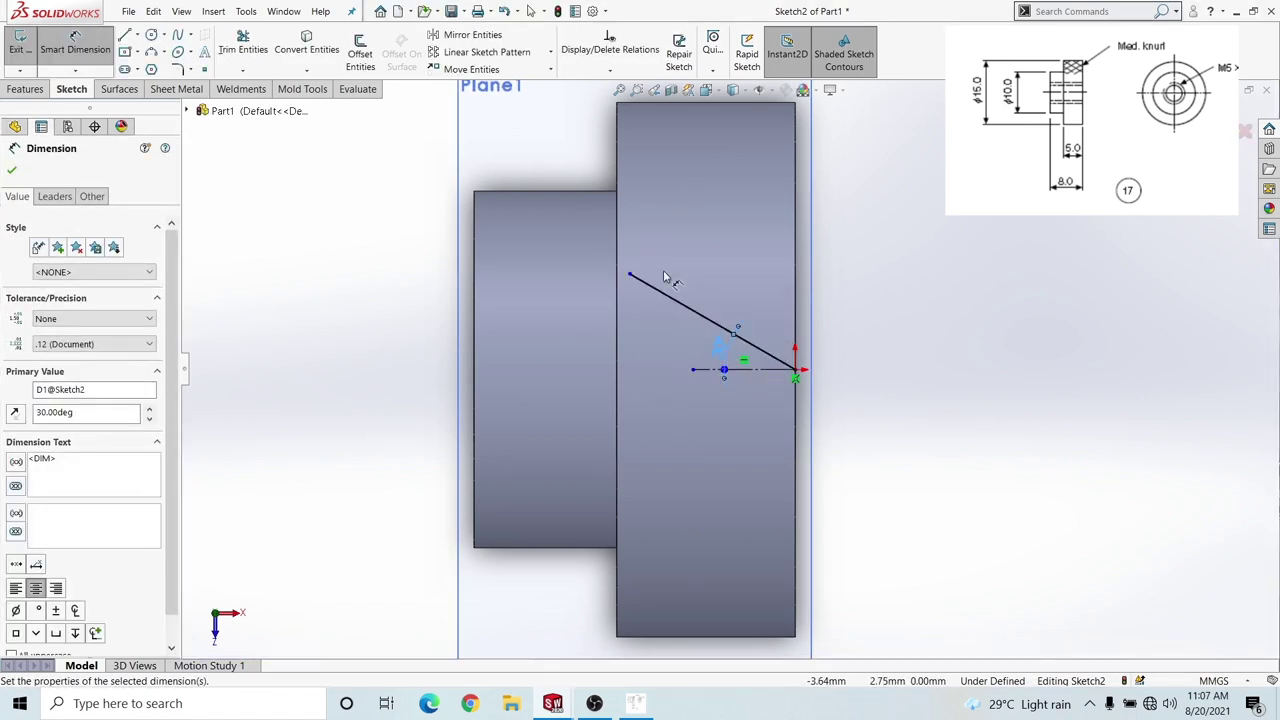
key(Escape)
key(Escape)
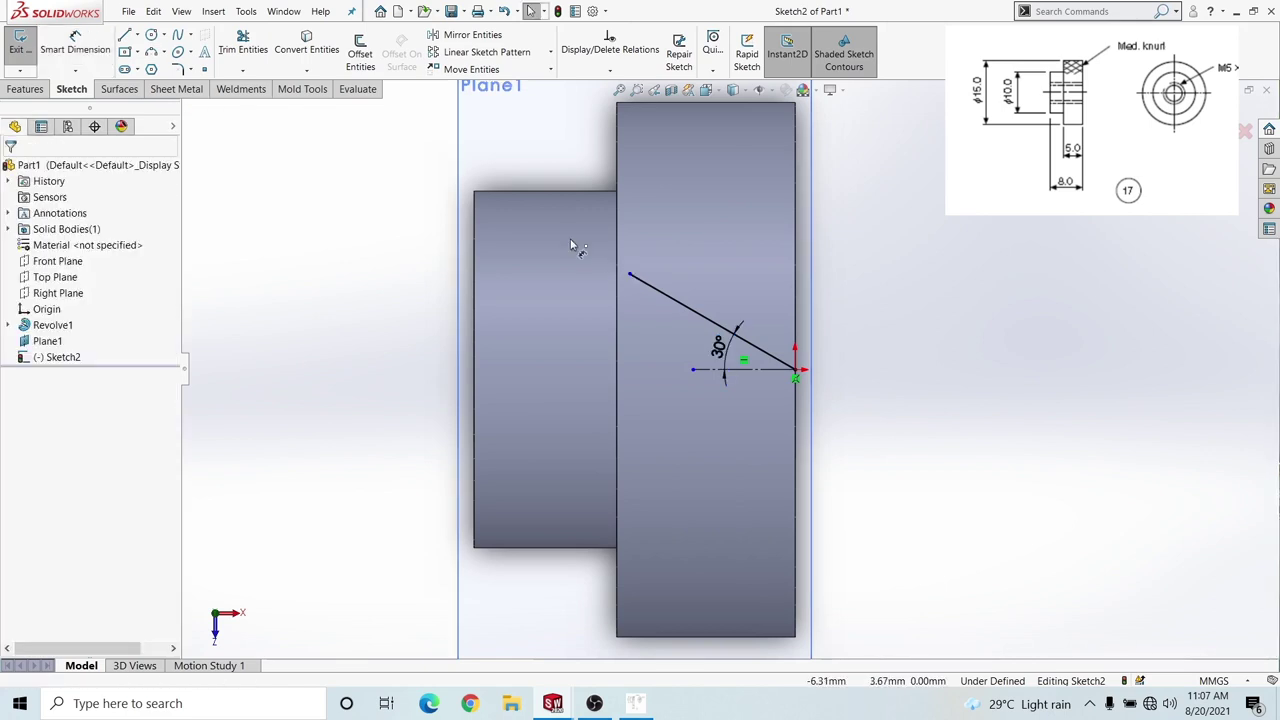
drag(629, 274, 494, 199)
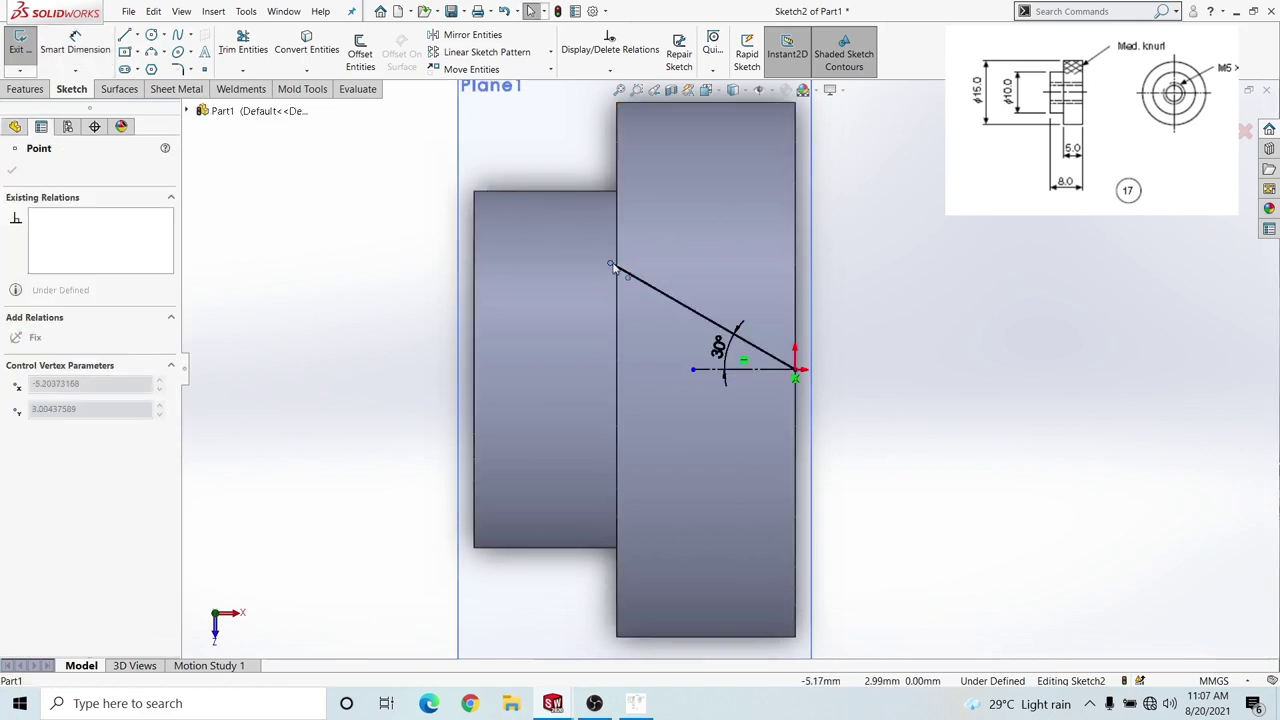
drag(617, 268, 620, 268)
click(822, 374)
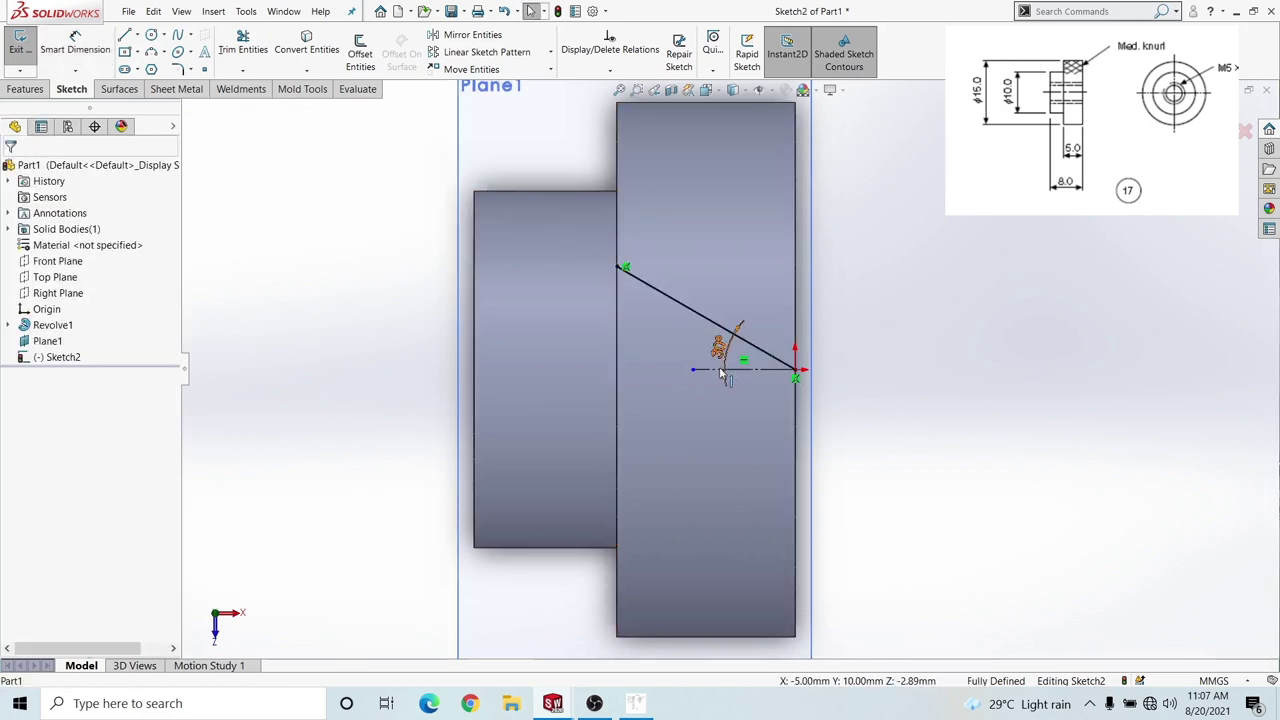
Draw a line alongside the 30° diagonal and dimension their spacing to 0.10 mm
key(l)
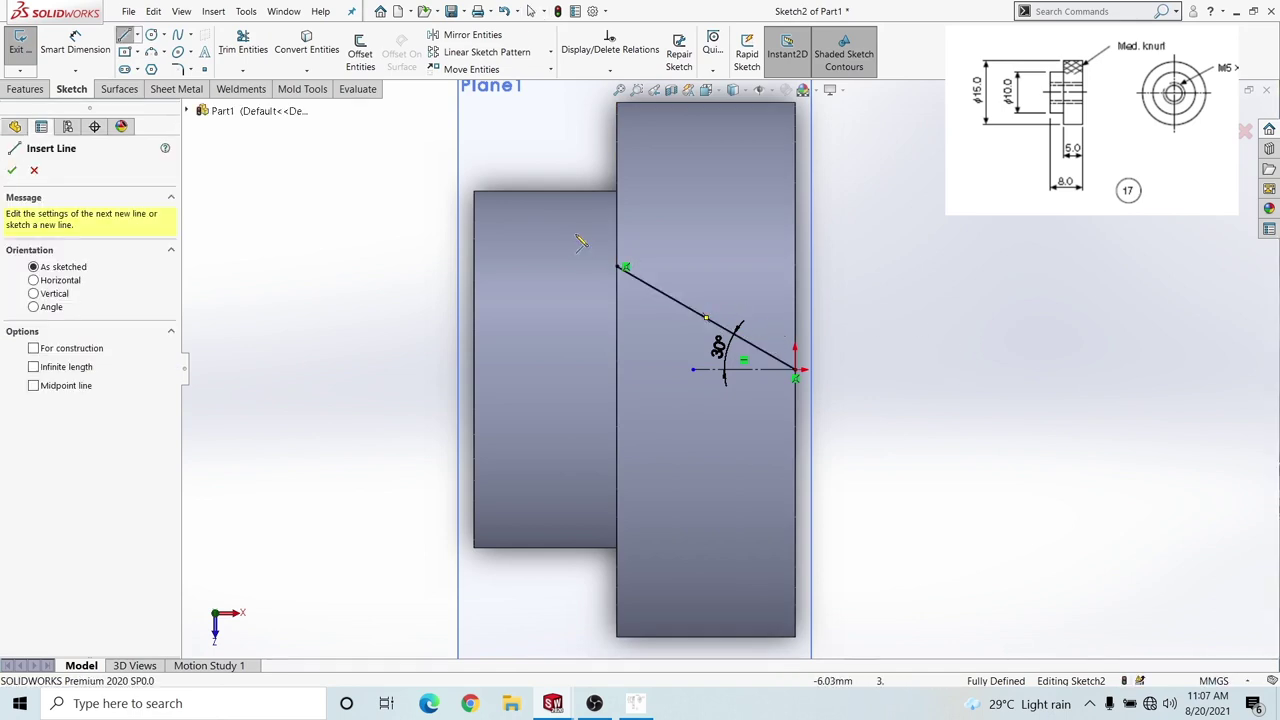
drag(602, 248, 822, 374)
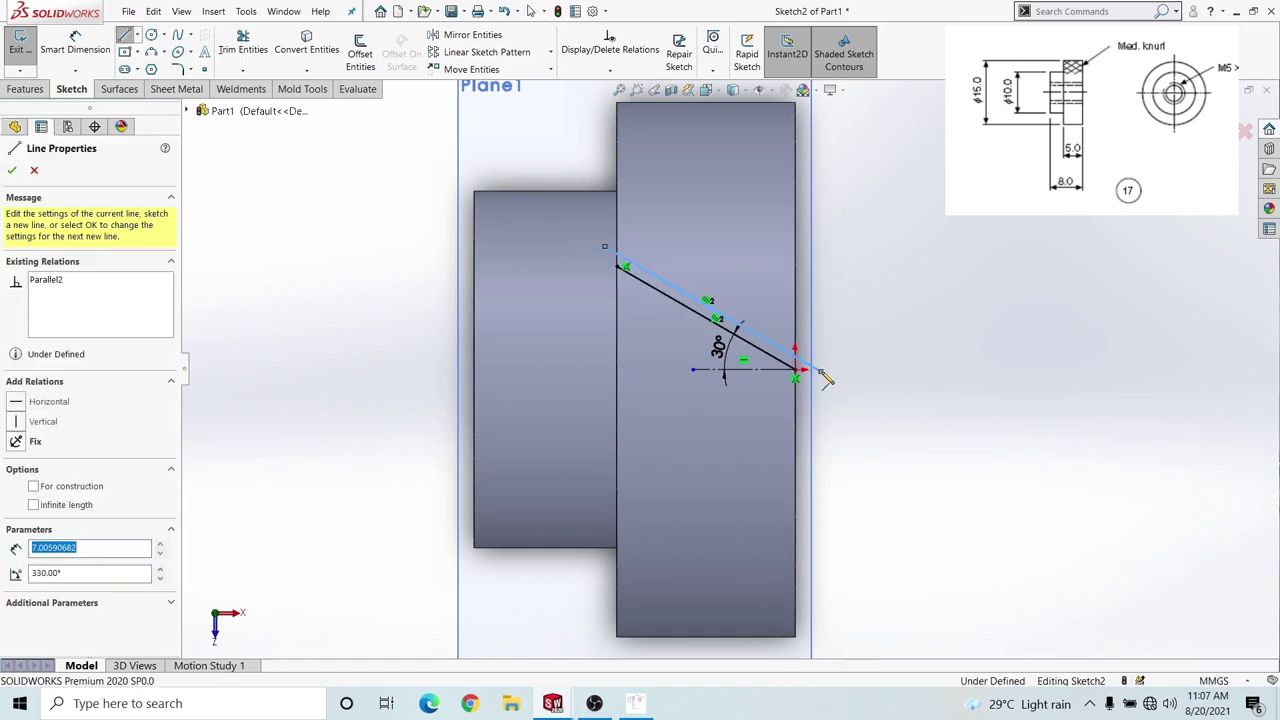
scroll(815, 333, down, 2)
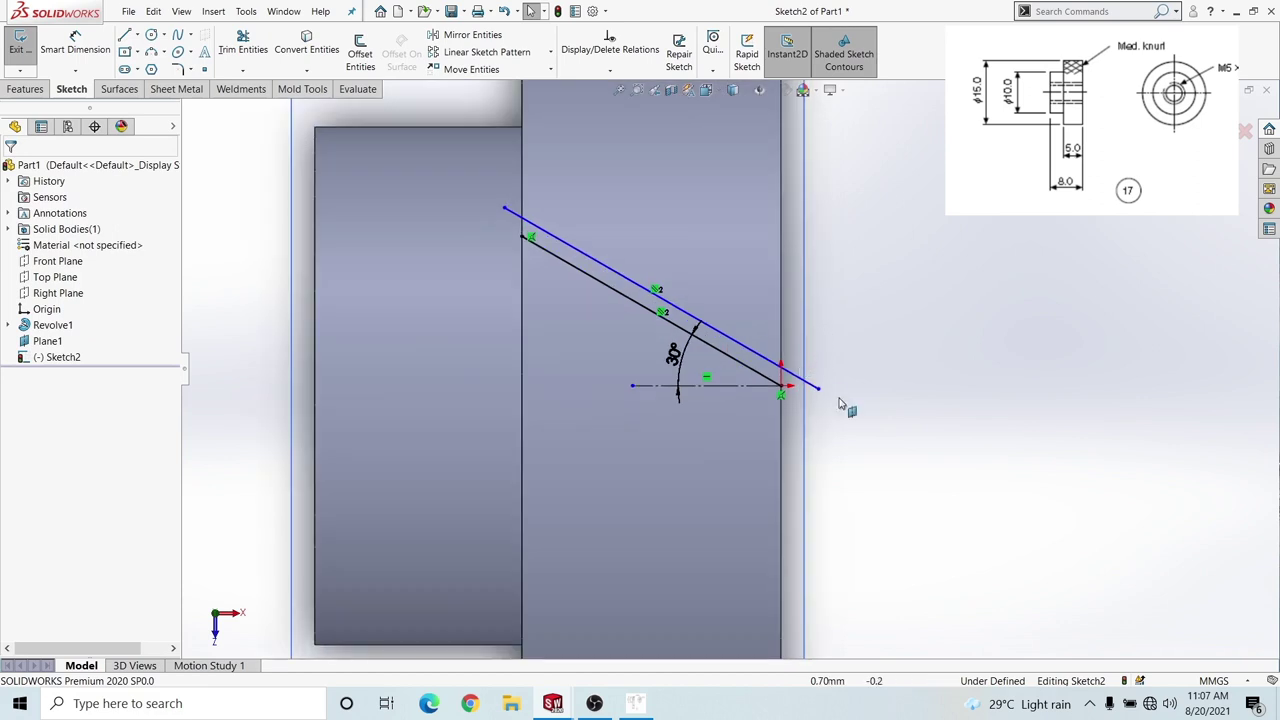
key(d)
click(710, 347)
click(725, 335)
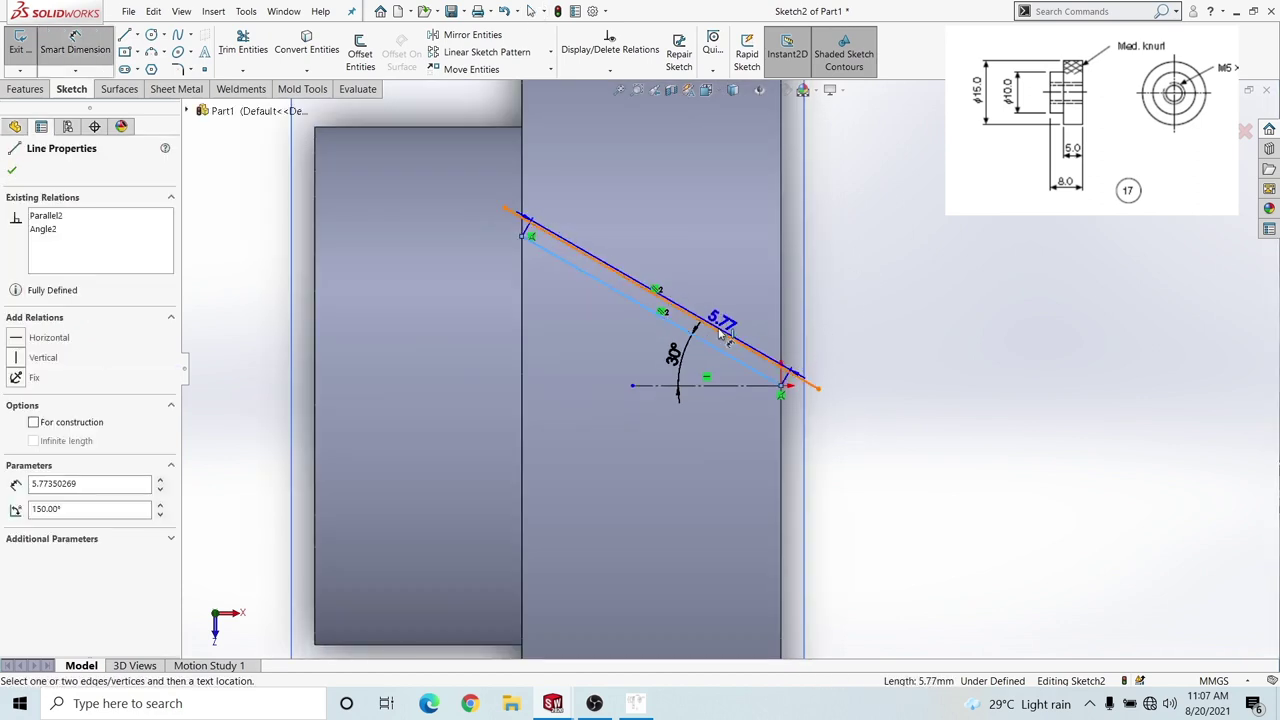
click(866, 464)
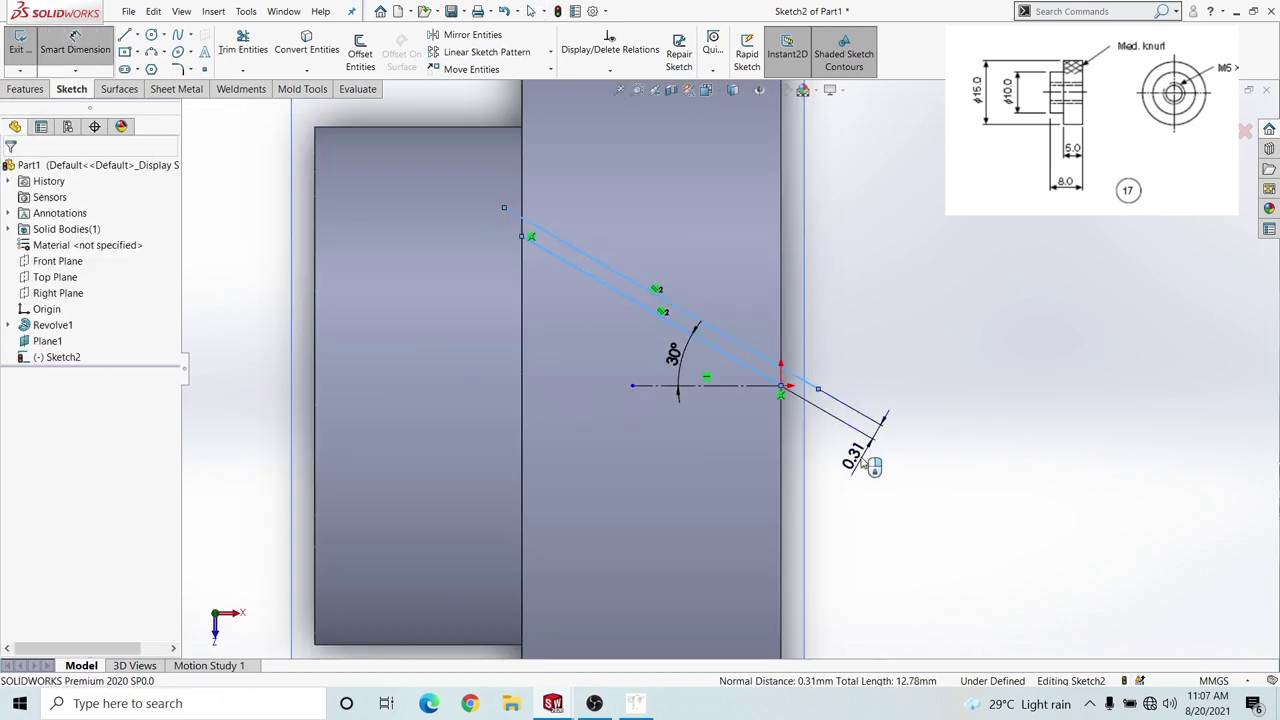
text(0.)
key(Return)
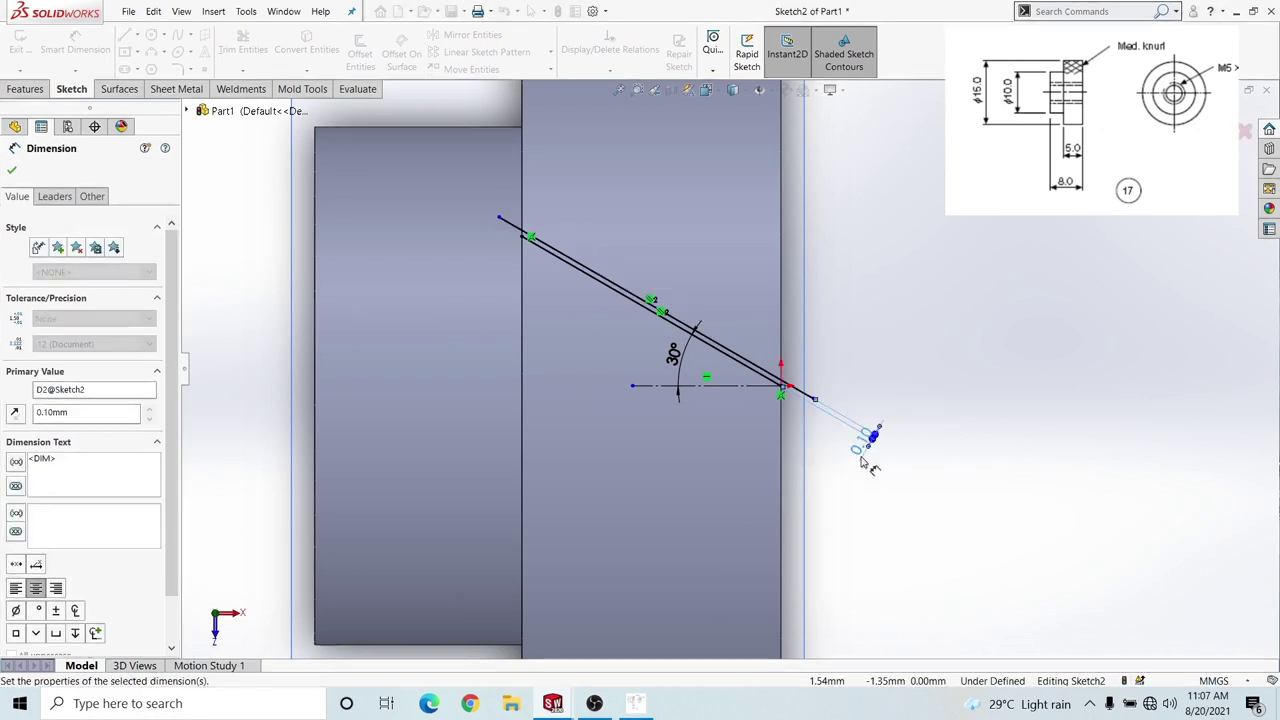
key(Escape)
scroll(610, 300, up, 1)
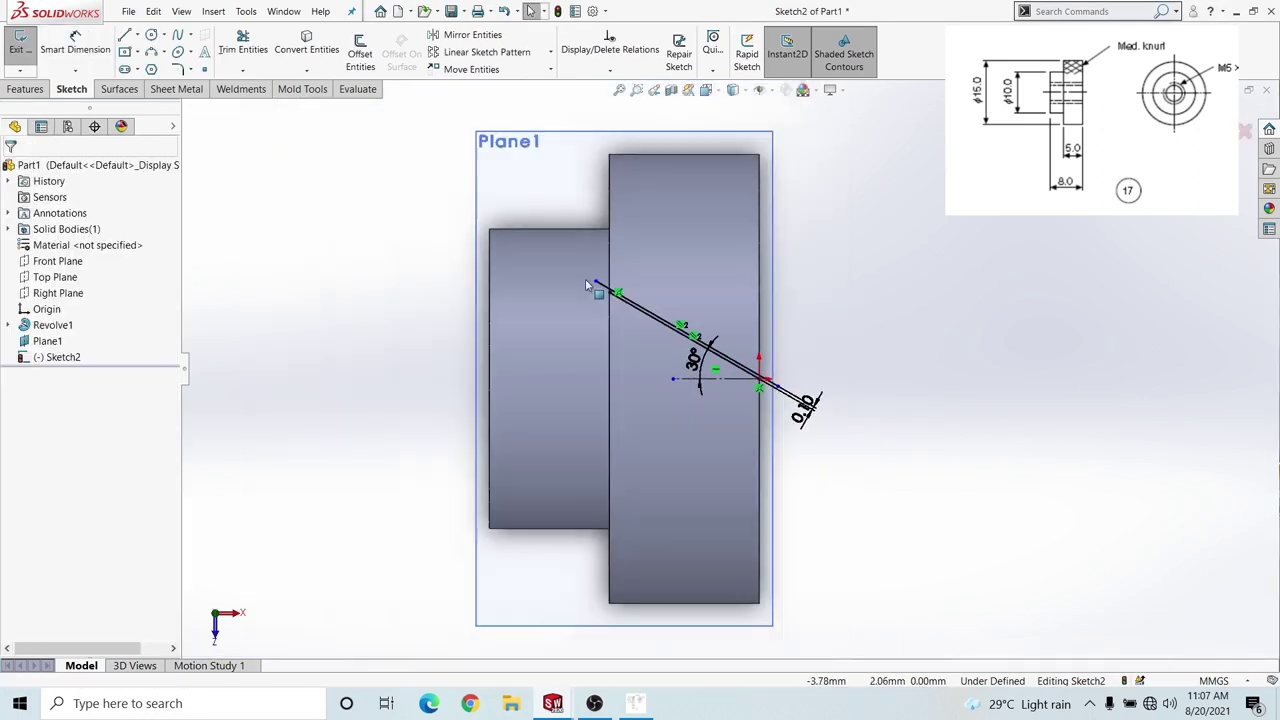
scroll(680, 320, down, 2)
scroll(792, 366, down, 2)
Draw a short line closing the end of the two parallel 30° lines
key(l)
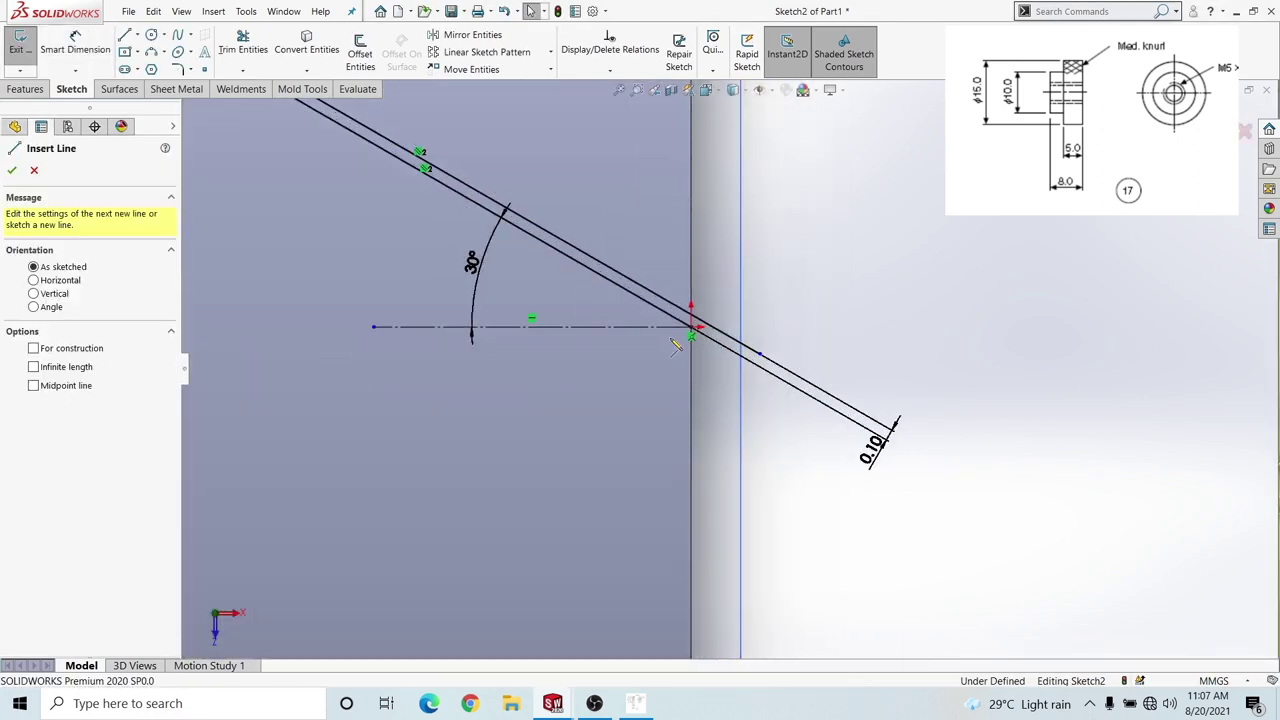
click(691, 327)
key(Escape)
scroll(690, 286, up, 2)
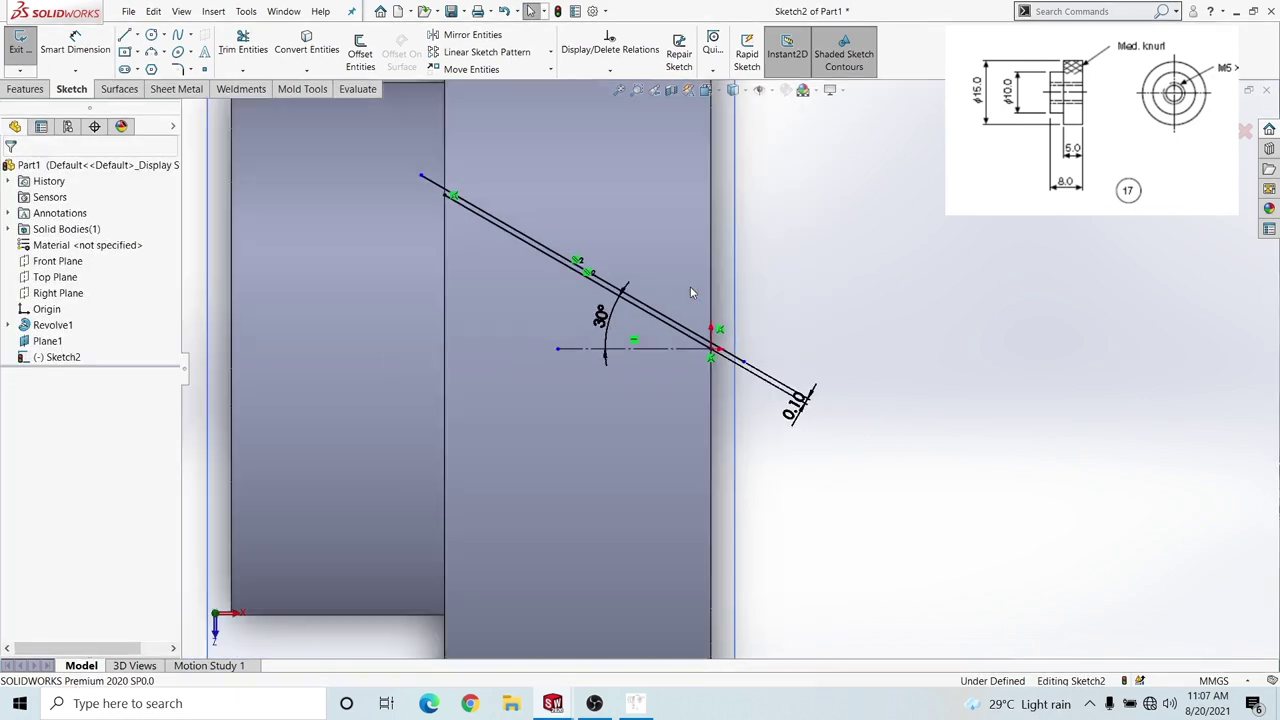
scroll(690, 286, up, 2)
scroll(651, 298, down, 6)
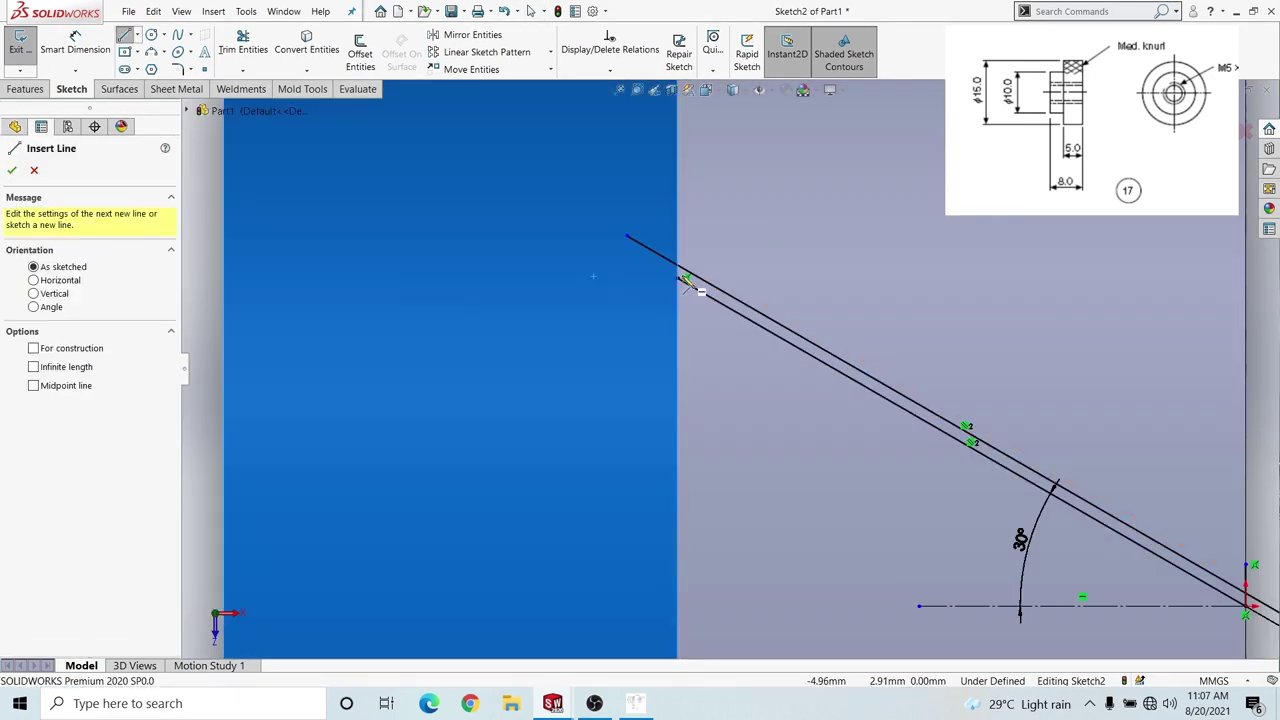
click(680, 278)
click(682, 247)
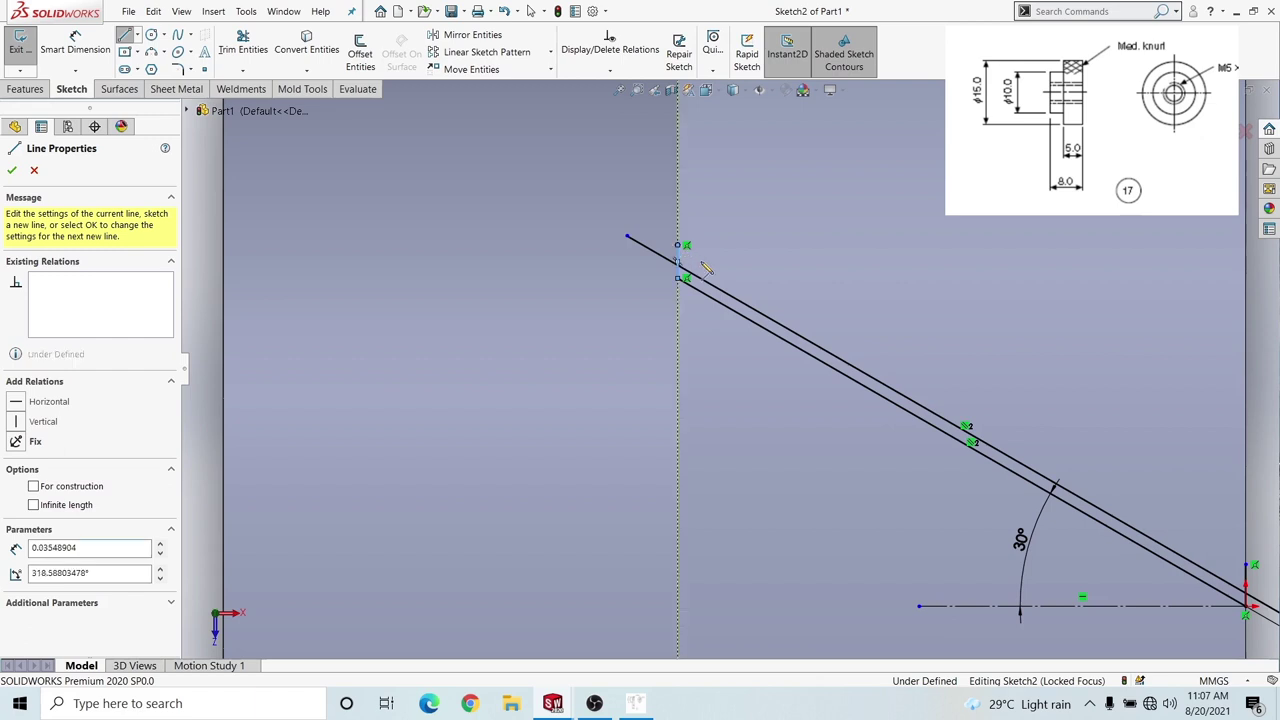
key(Escape)
Power-trim the leftover slot line segment just past the rim edge
key(s)
click(752, 330)
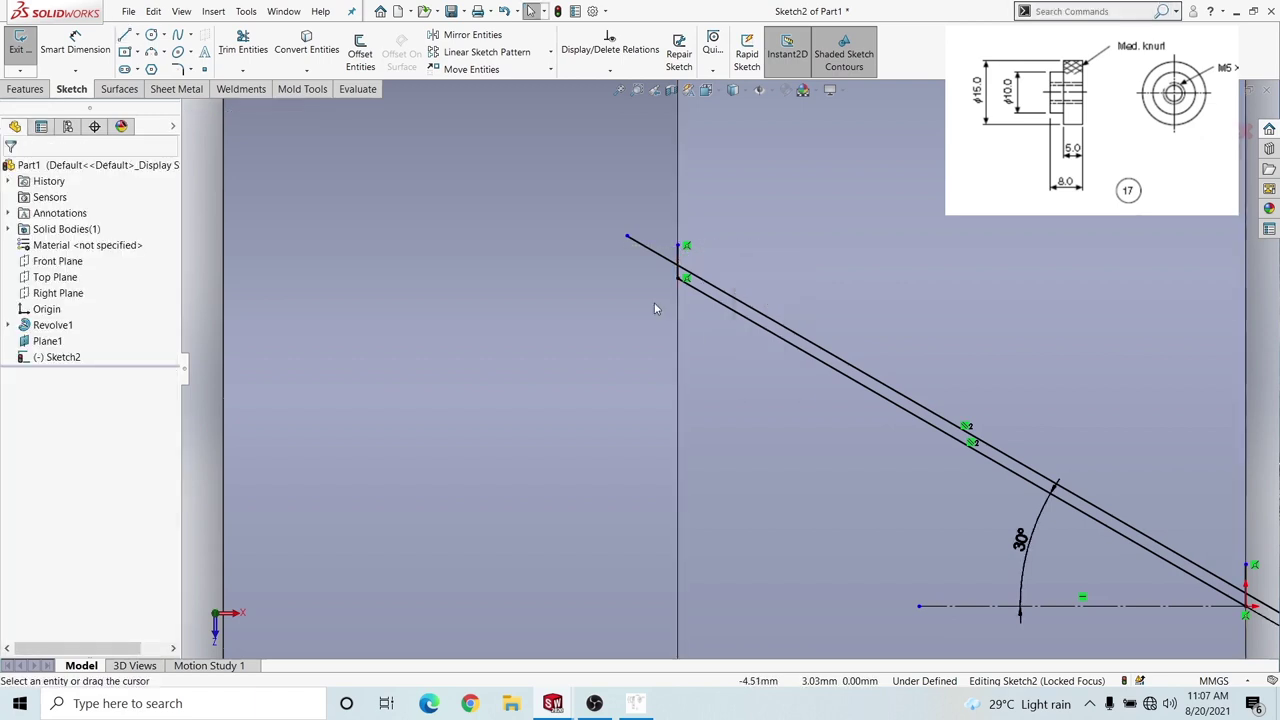
scroll(813, 287, up, 3)
ctrl+middle_drag(955, 394, 655, 308)
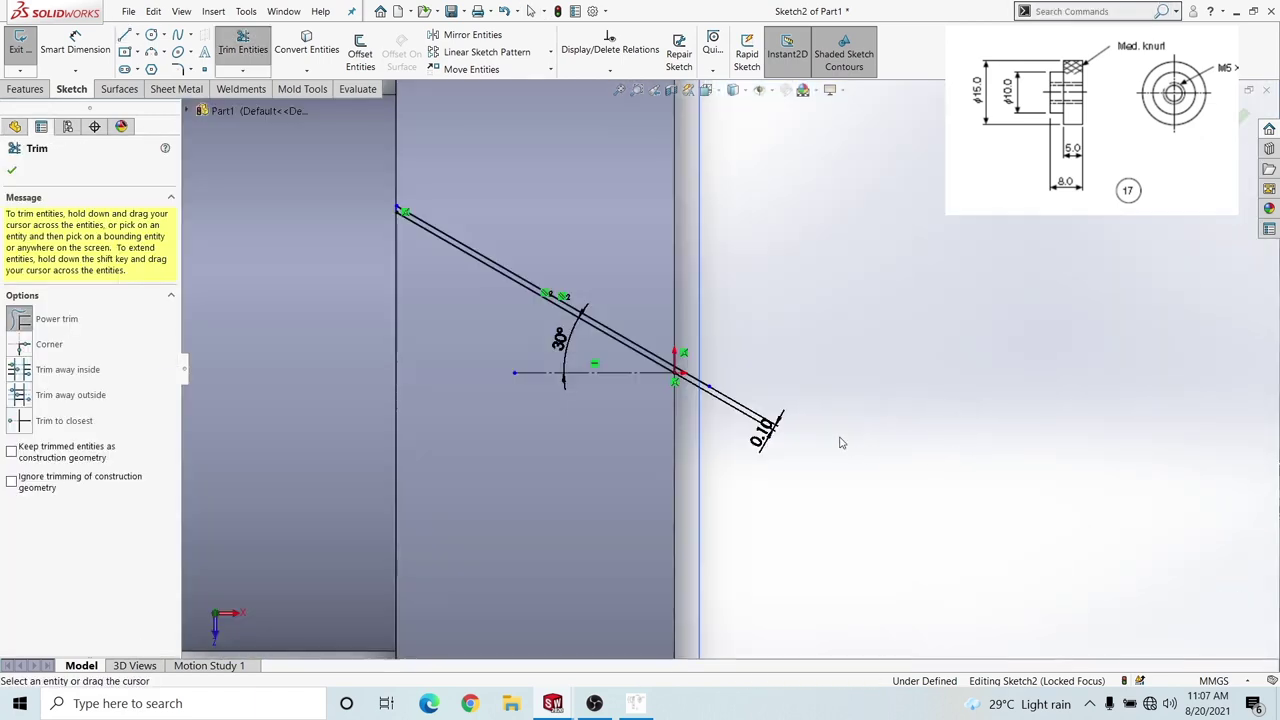
scroll(560, 320, down, 3)
scroll(478, 306, up, 1)
scroll(478, 306, down, 2)
key(s)
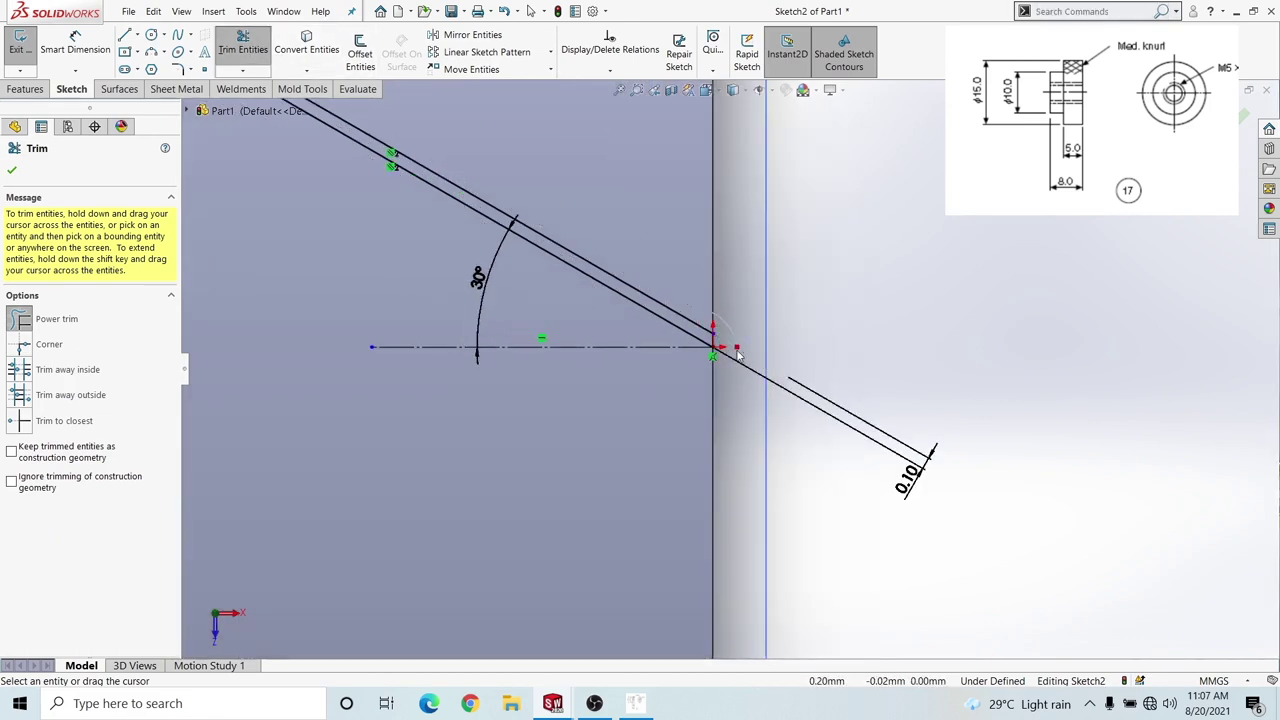
key(Escape)
scroll(770, 330, up, 3)
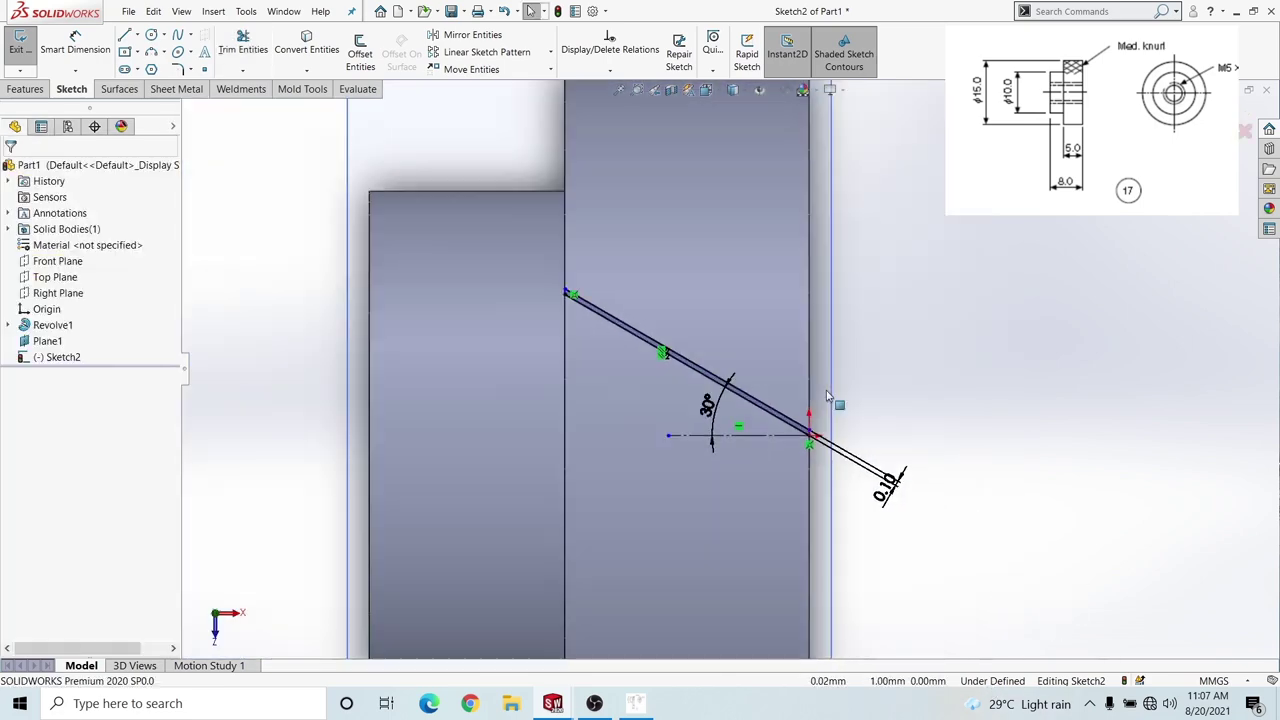
scroll(735, 375, up, 3)
mouse_move(714, 400)
middle_down()
mouse_move(636, 452)
mouse_move(655, 440)
middle_up()
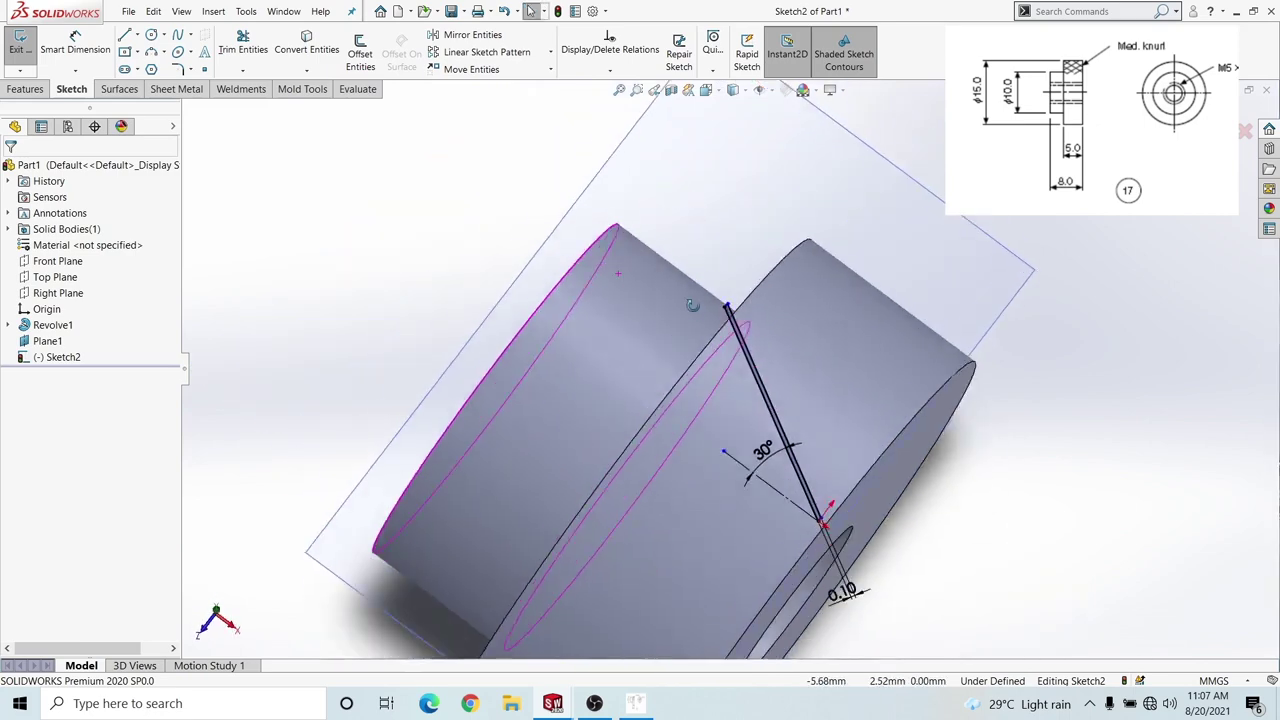
scroll(768, 402, down, 5)
scroll(768, 402, up, 5)
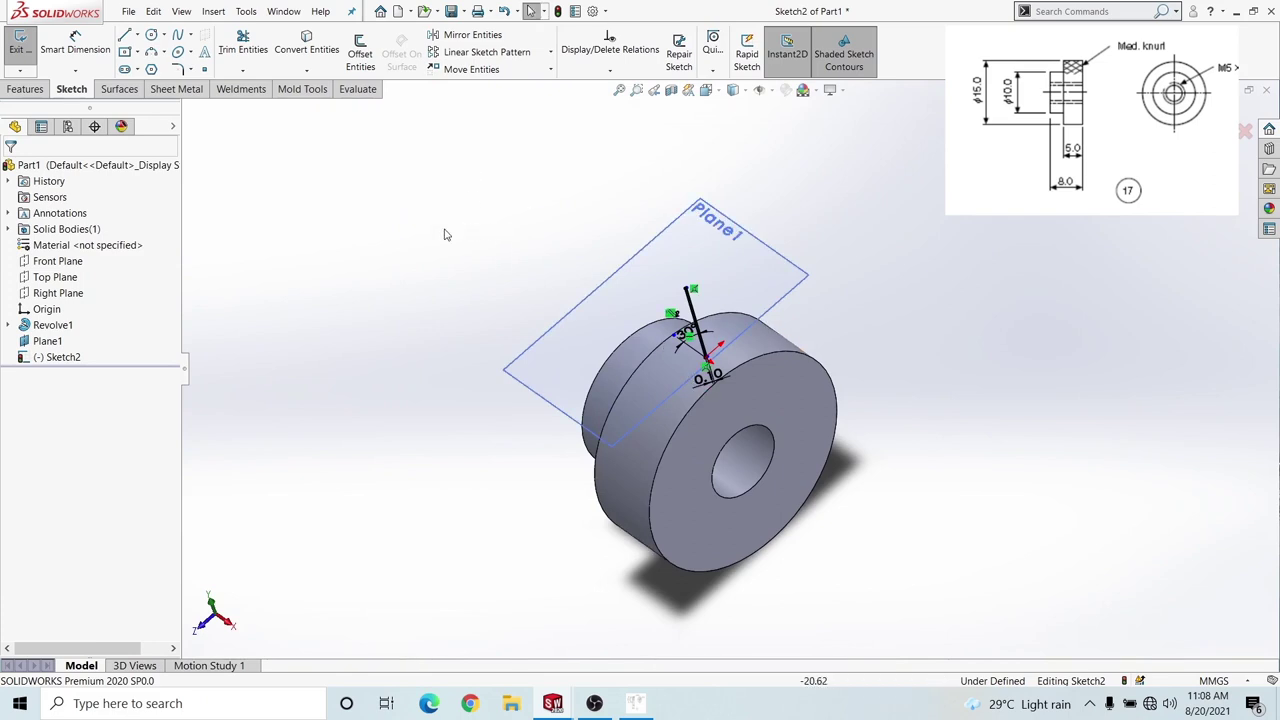
drag(1007, 173, 970, 143)
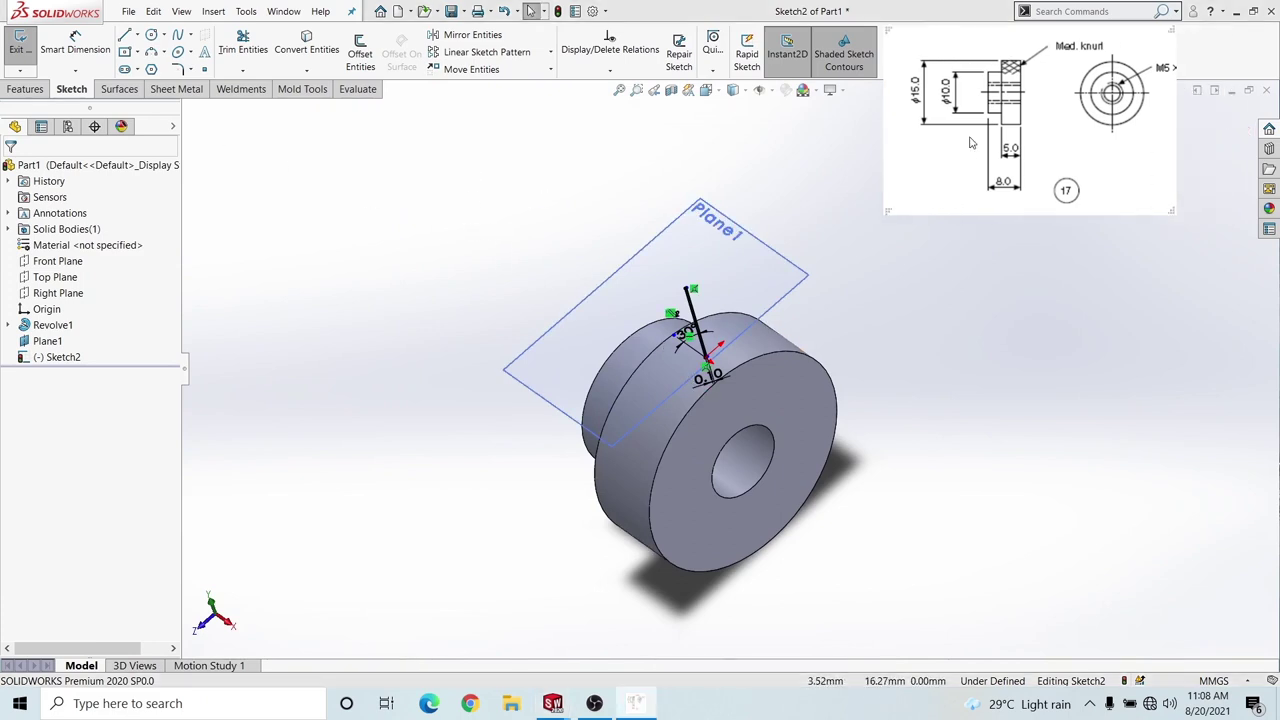
click(1222, 117)
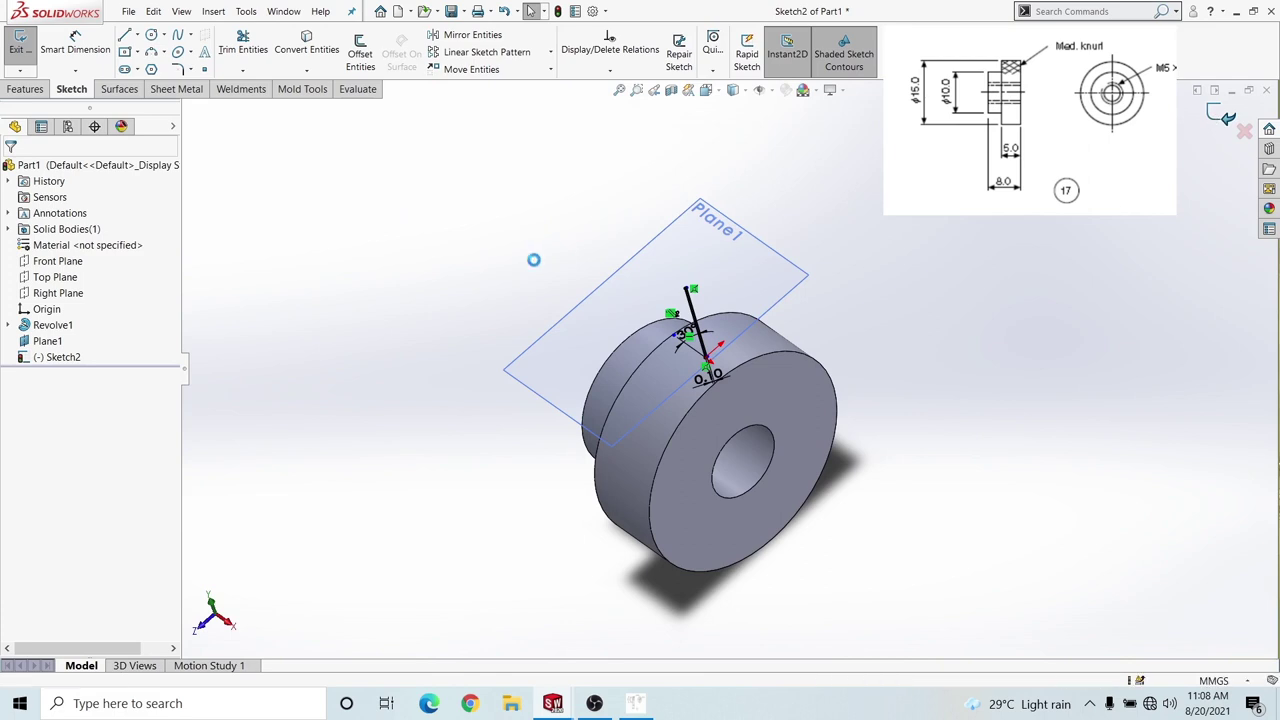
click(368, 240)
scroll(695, 348, up, 2)
mouse_move(695, 348)
middle_down()
mouse_move(702, 289)
mouse_move(720, 355)
middle_up()
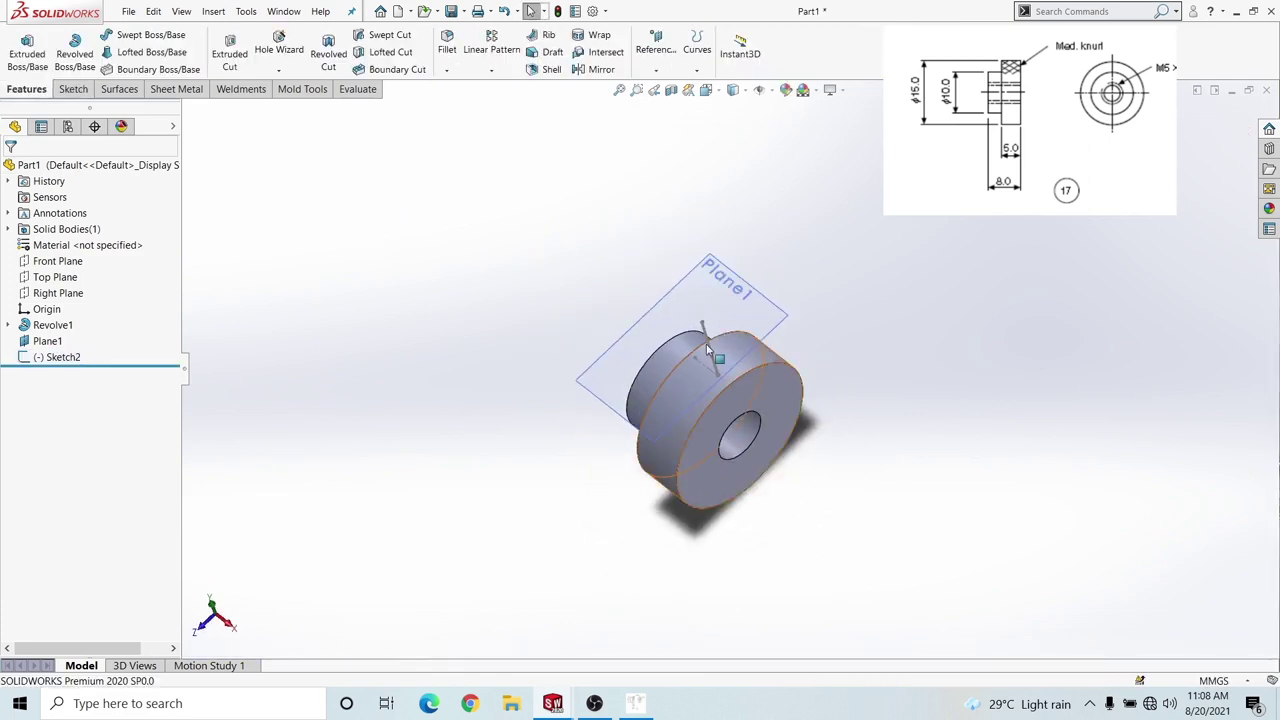
scroll(722, 358, down, 1)
scroll(722, 358, down, 1)
scroll(722, 358, down, 2)
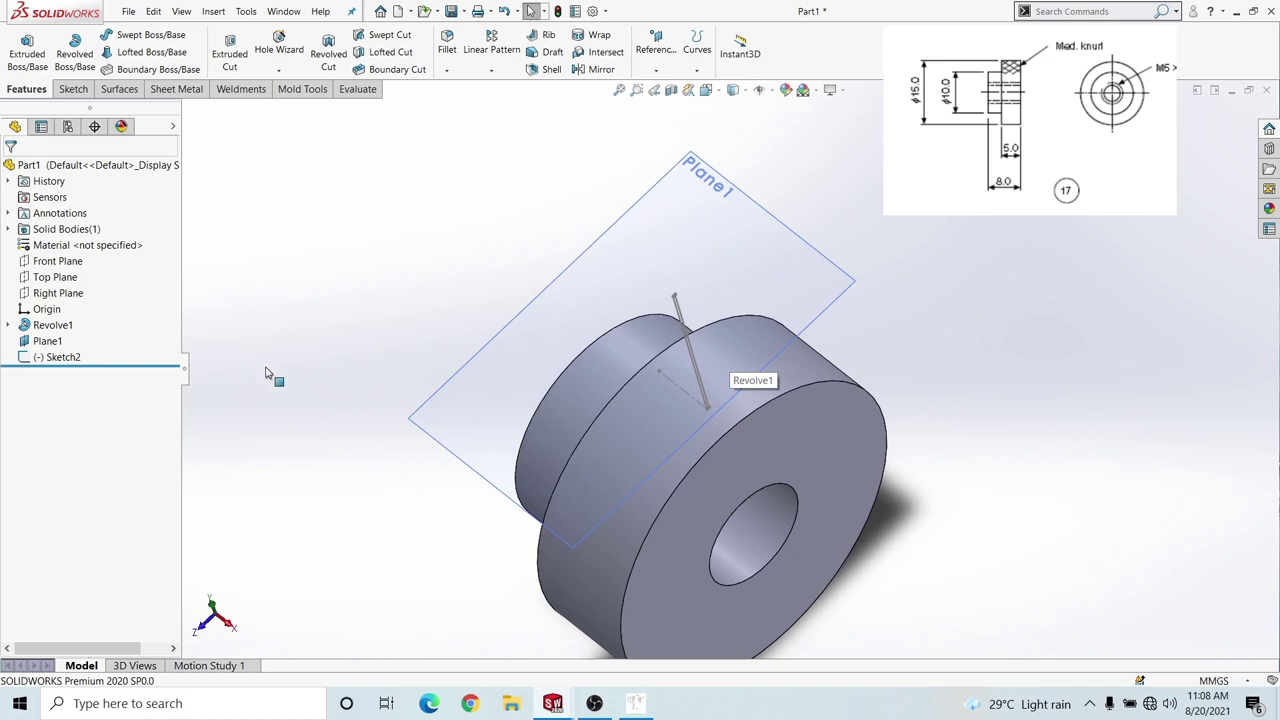
click(57, 357)
click(89, 319)
scroll(697, 367, down, 2)
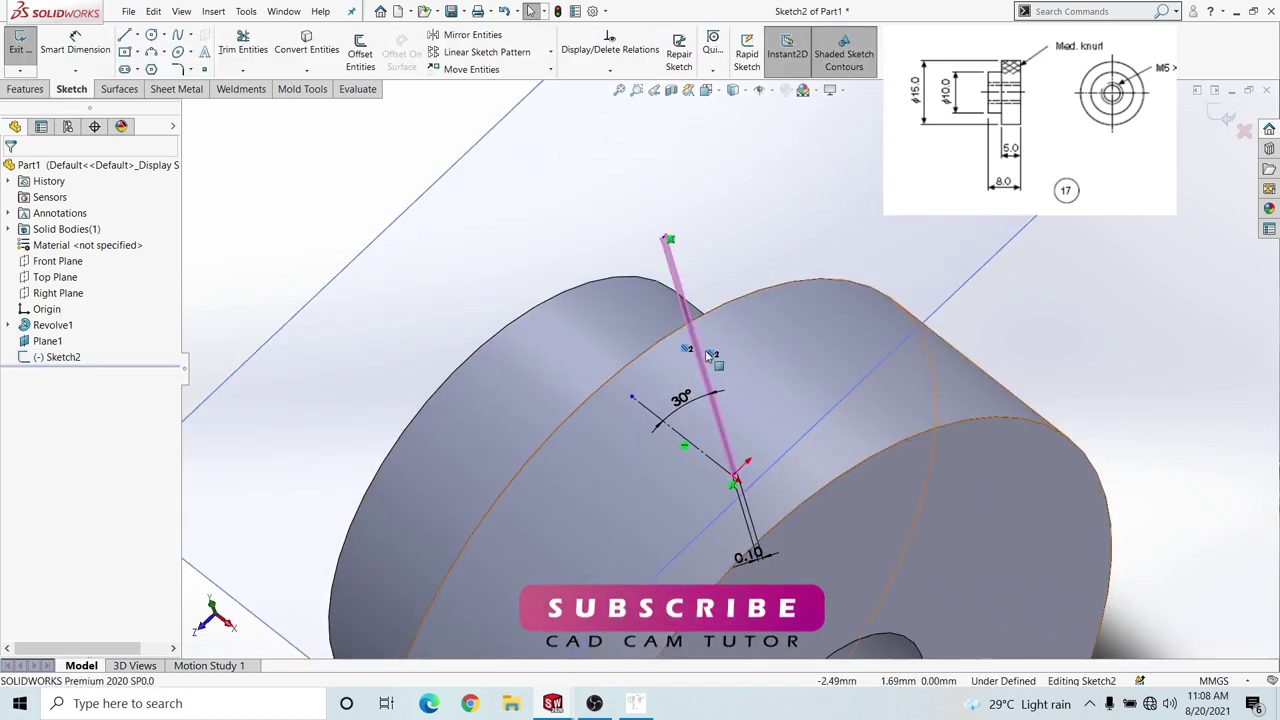
Check the slot lines' relations and exit Sketch2 back to part editing
click(711, 355)
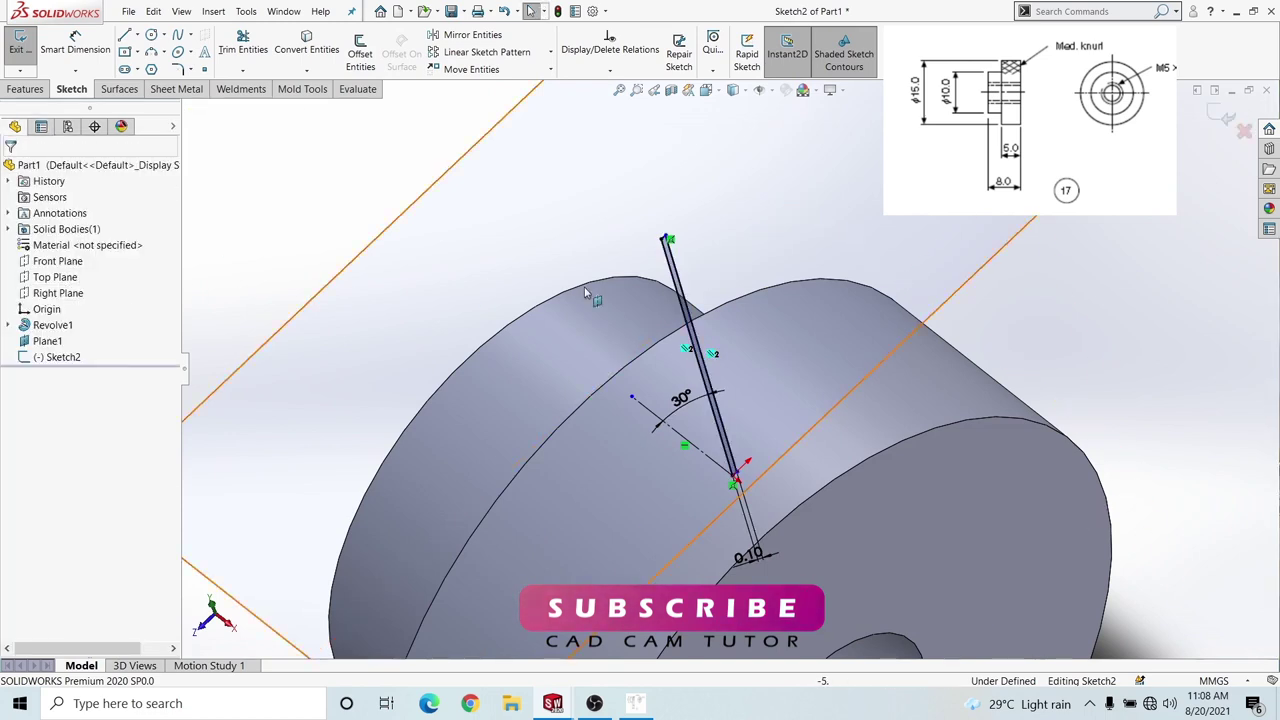
scroll(740, 424, up, 5)
scroll(740, 424, up, 3)
mouse_move(740, 424)
middle_down()
mouse_move(815, 488)
mouse_move(760, 450)
middle_up()
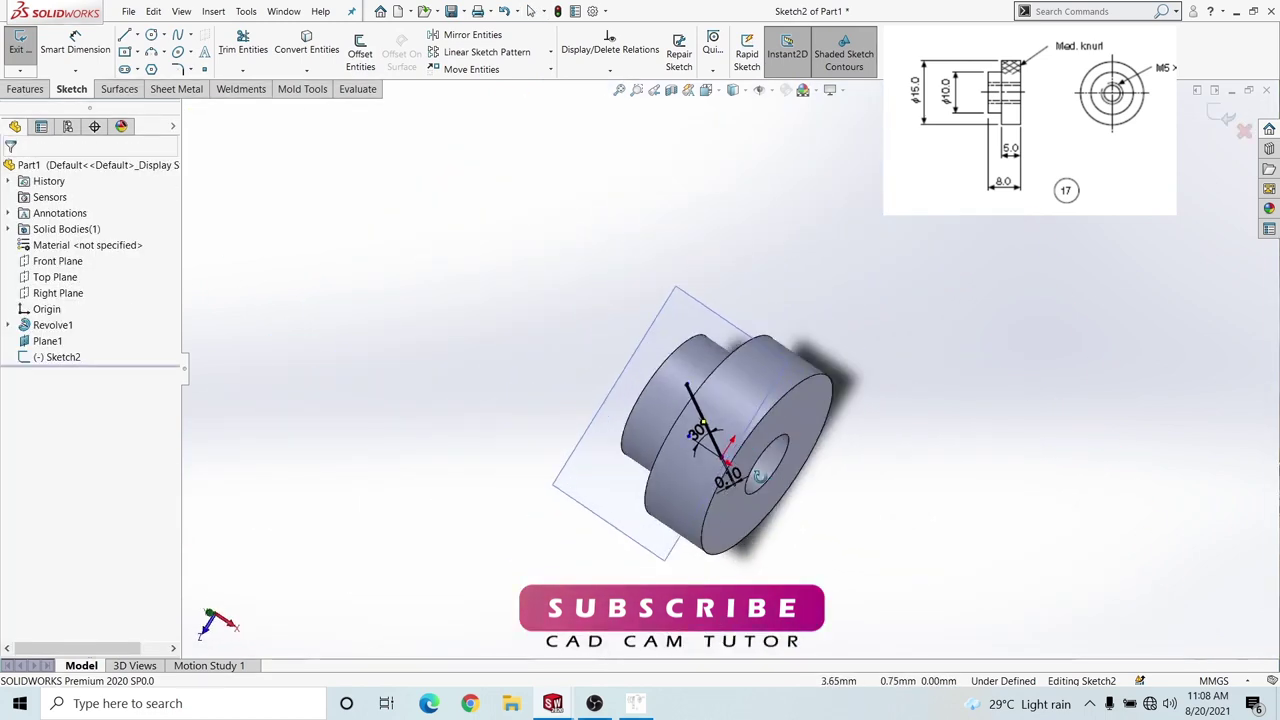
click(22, 90)
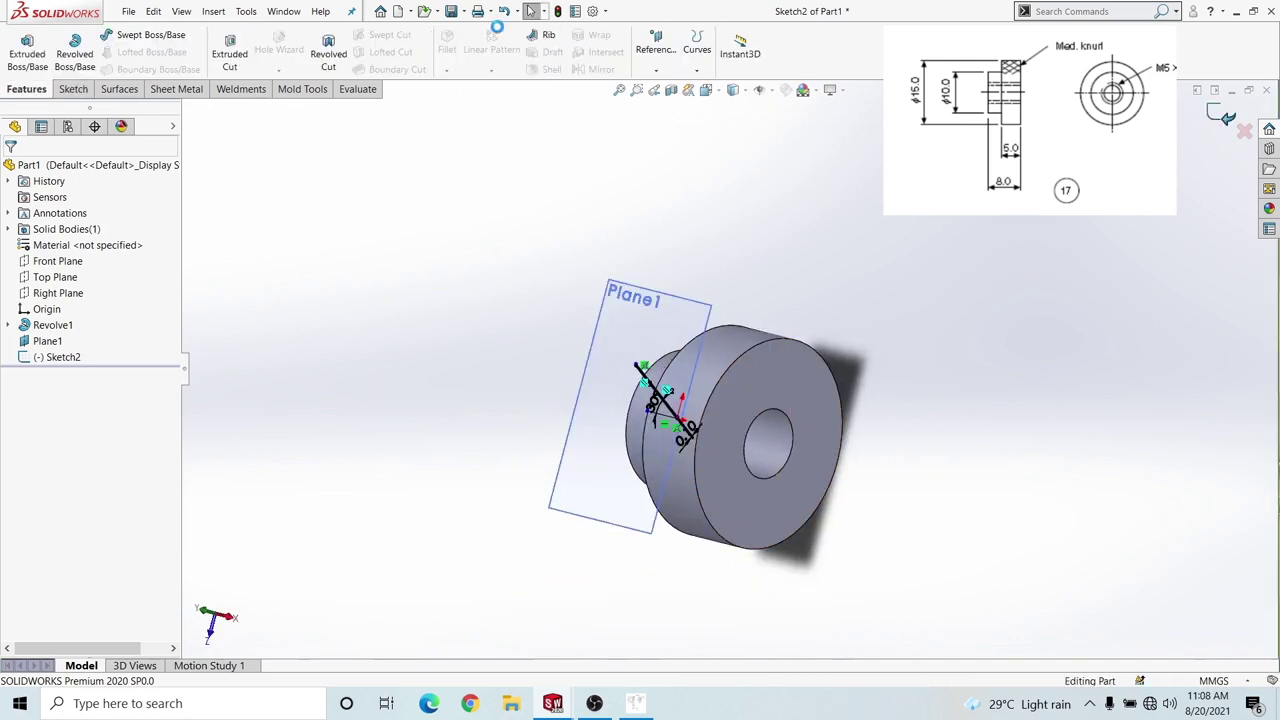
click(1221, 117)
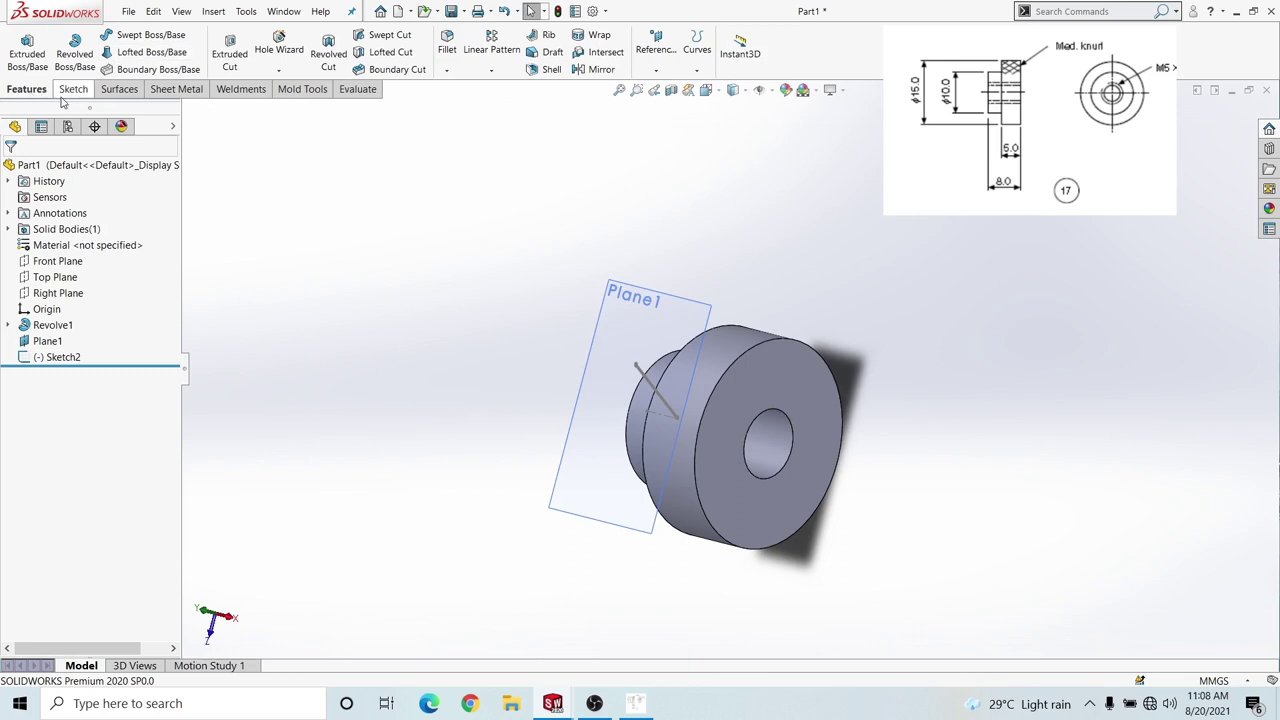
Start a Wrap of Sketch2 onto the knob's rim face with 0.10 mm thickness
click(600, 37)
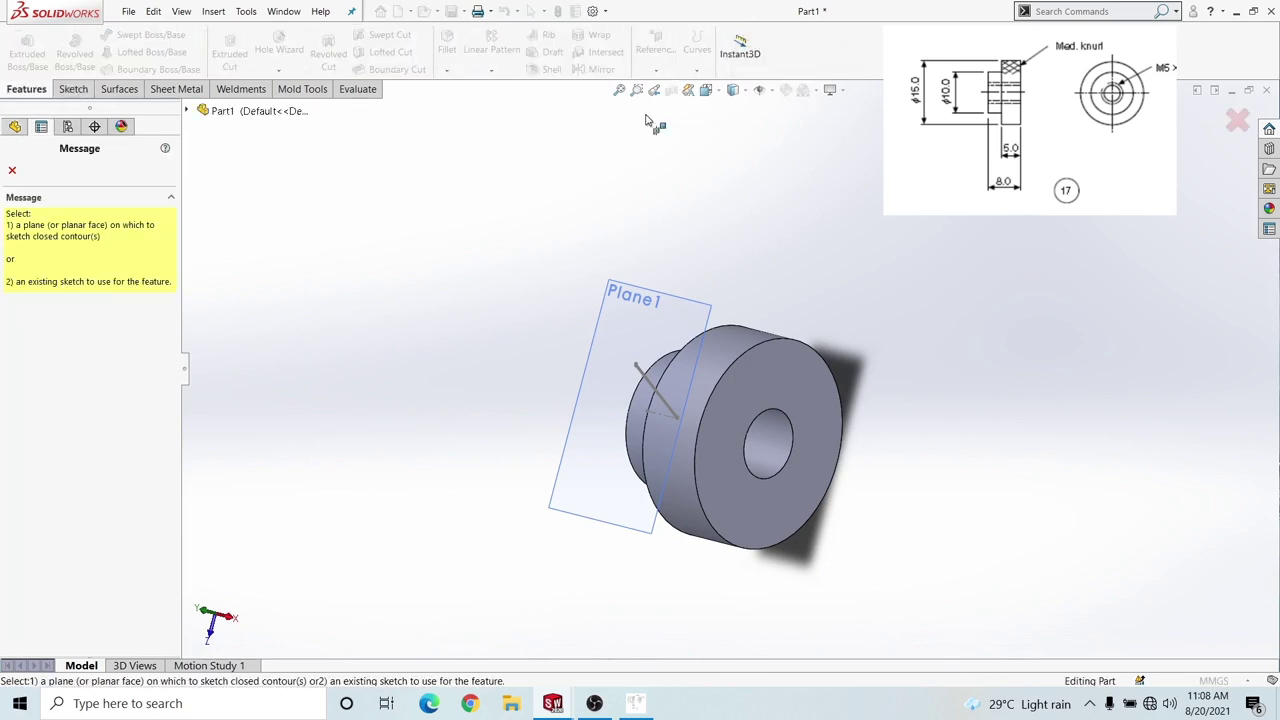
click(640, 373)
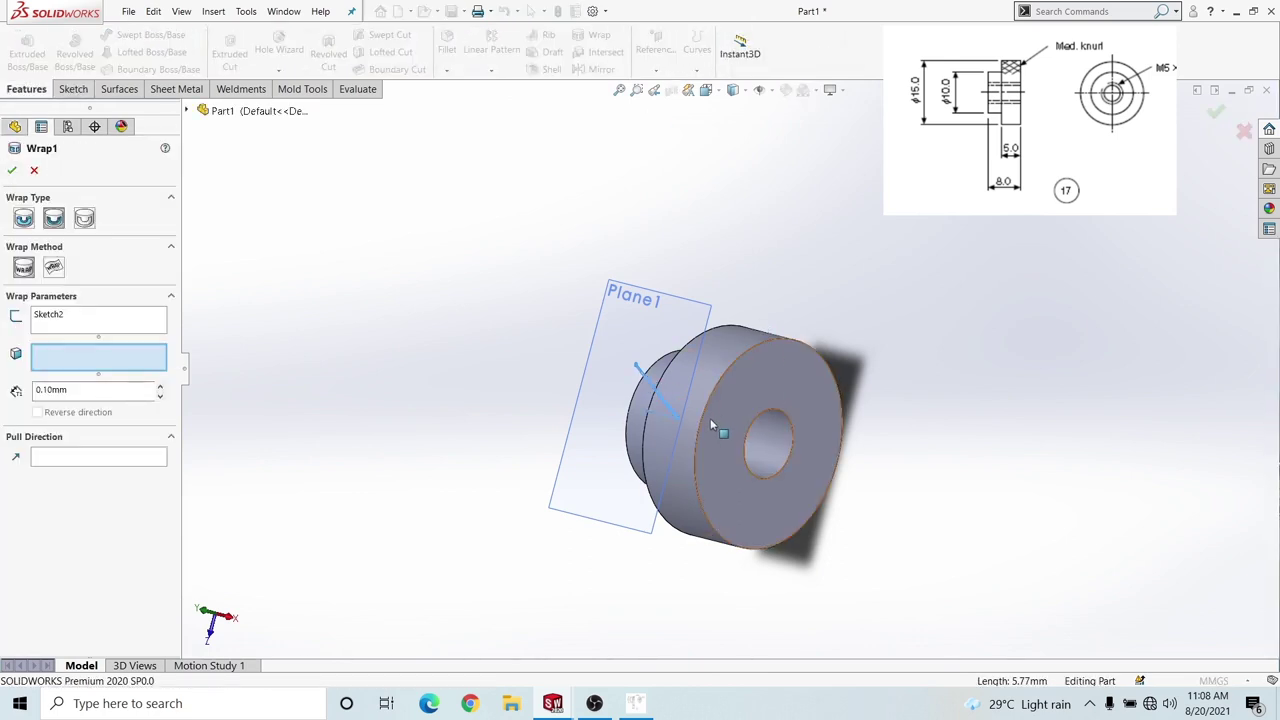
click(72, 321)
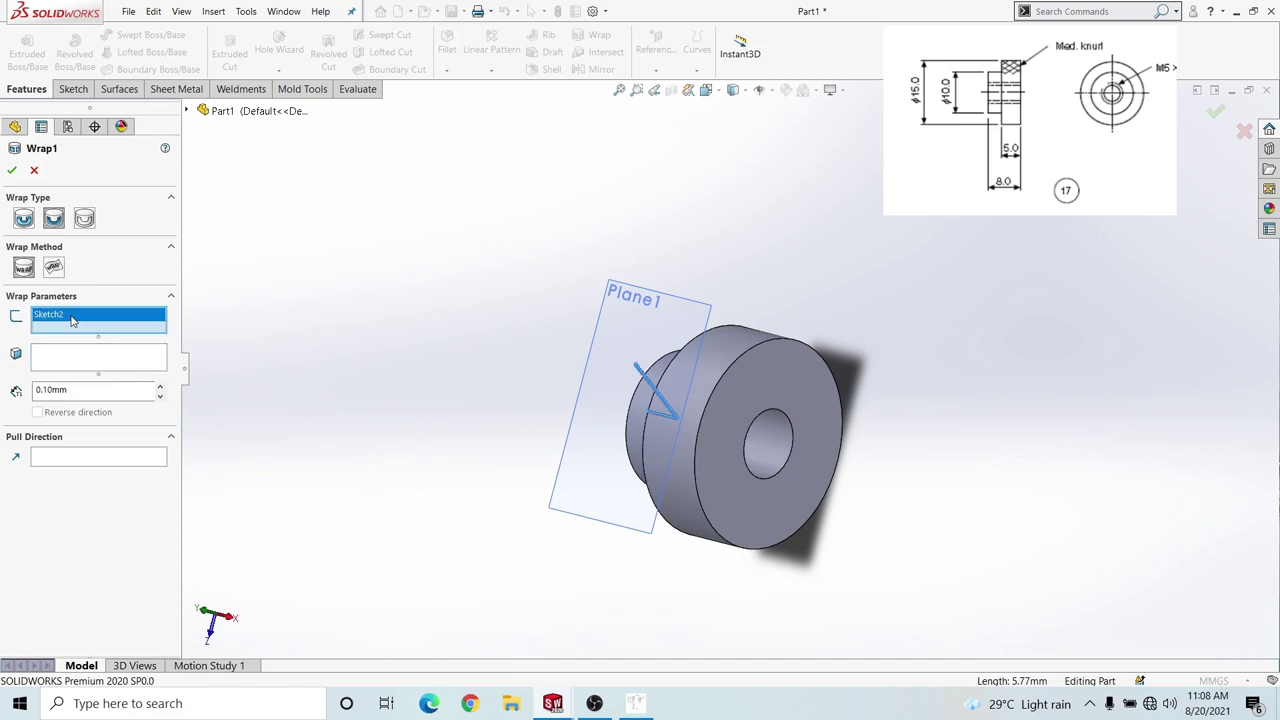
click(83, 370)
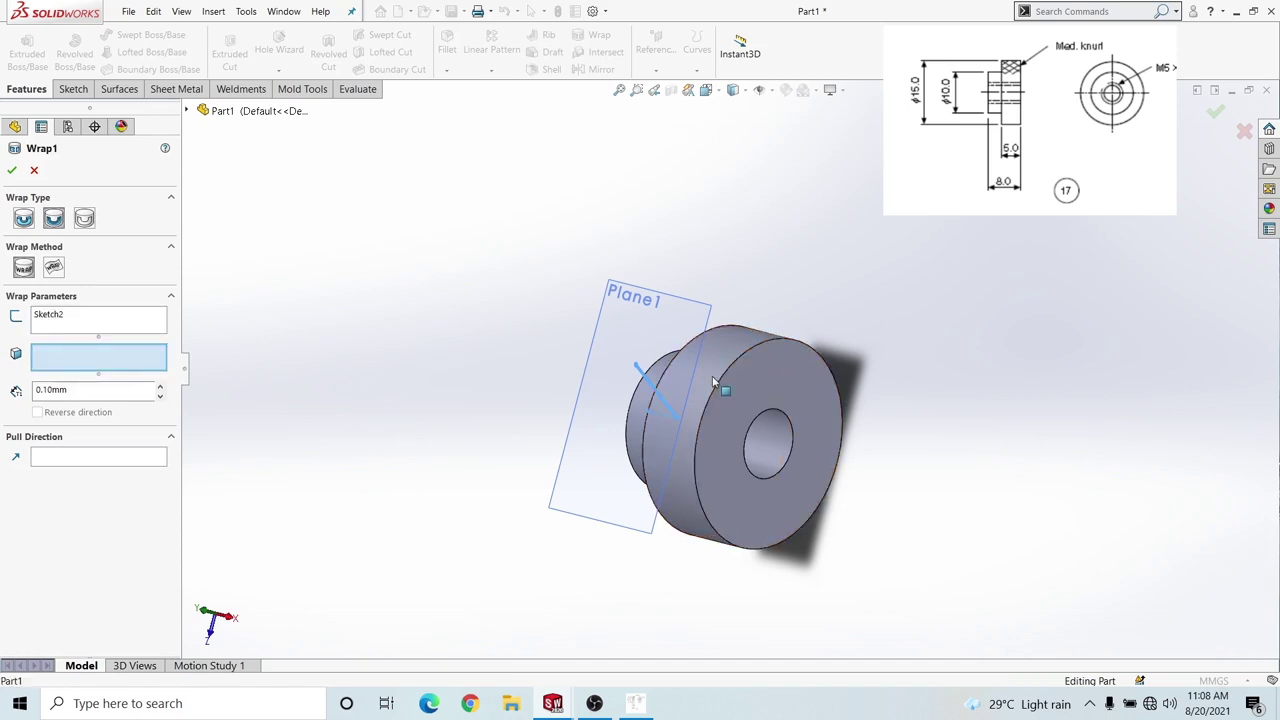
click(699, 430)
mouse_move(699, 446)
middle_down()
mouse_move(645, 335)
mouse_move(707, 379)
middle_up()
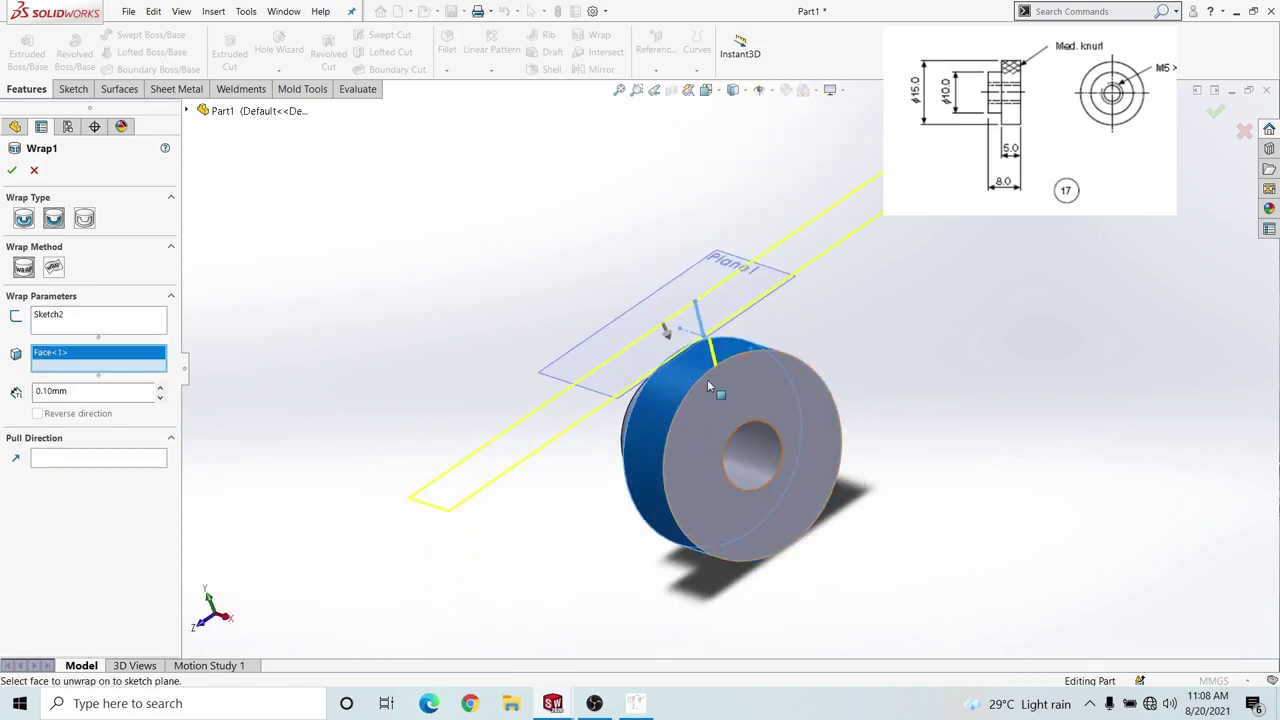
double_click(50, 391)
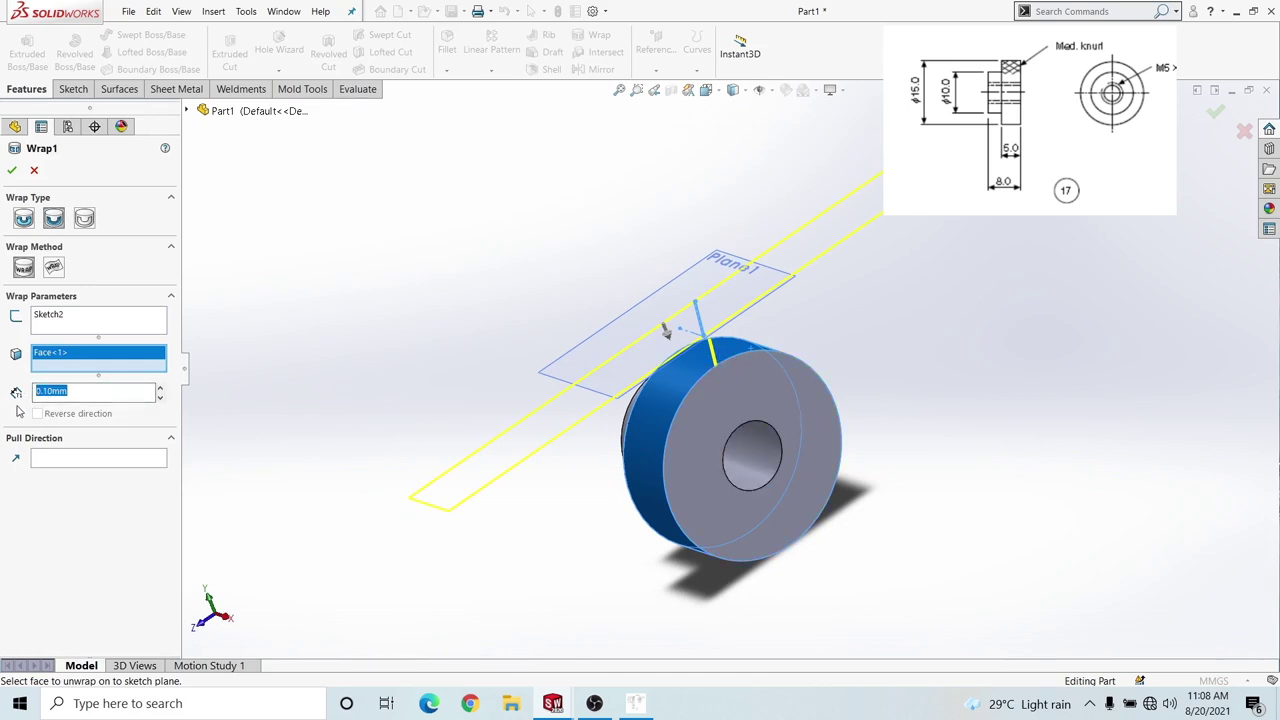
text(0)
Switch the wrap to Deboss, confirm Wrap1 and inspect the thin angled groove
click(56, 226)
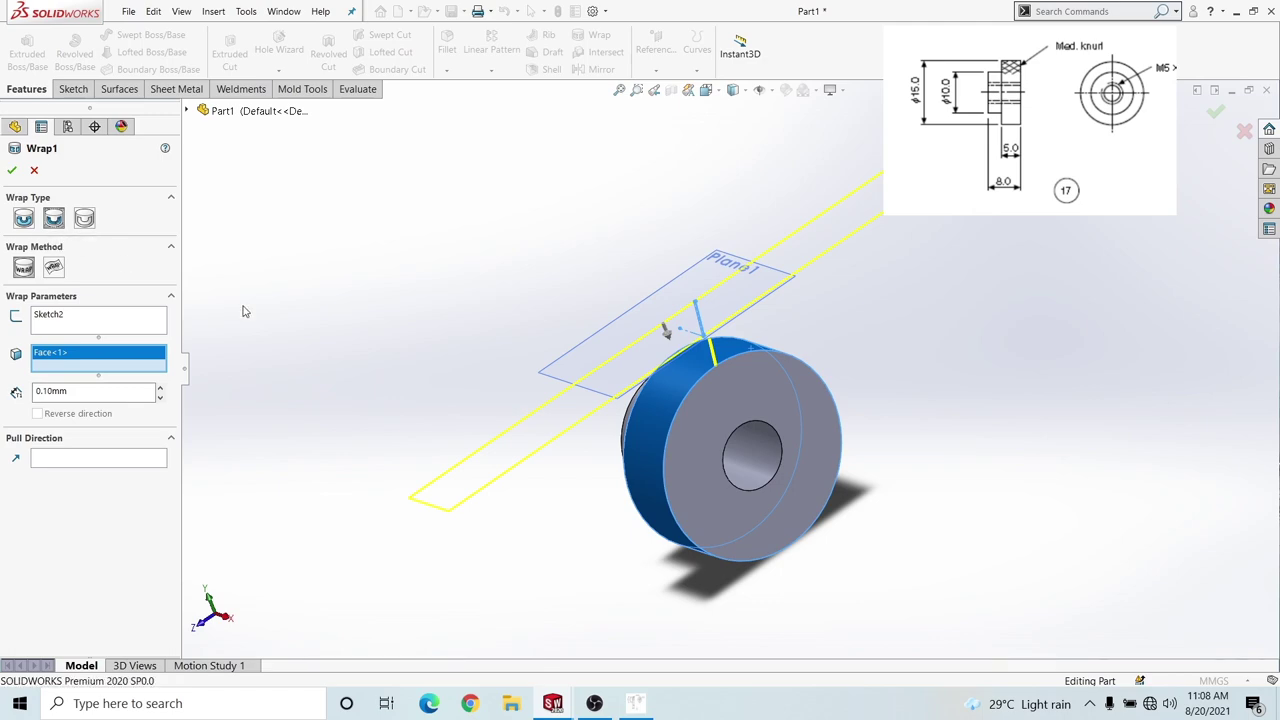
scroll(735, 370, down, 1)
scroll(705, 363, down, 2)
scroll(700, 366, down, 2)
scroll(680, 400, down, 3)
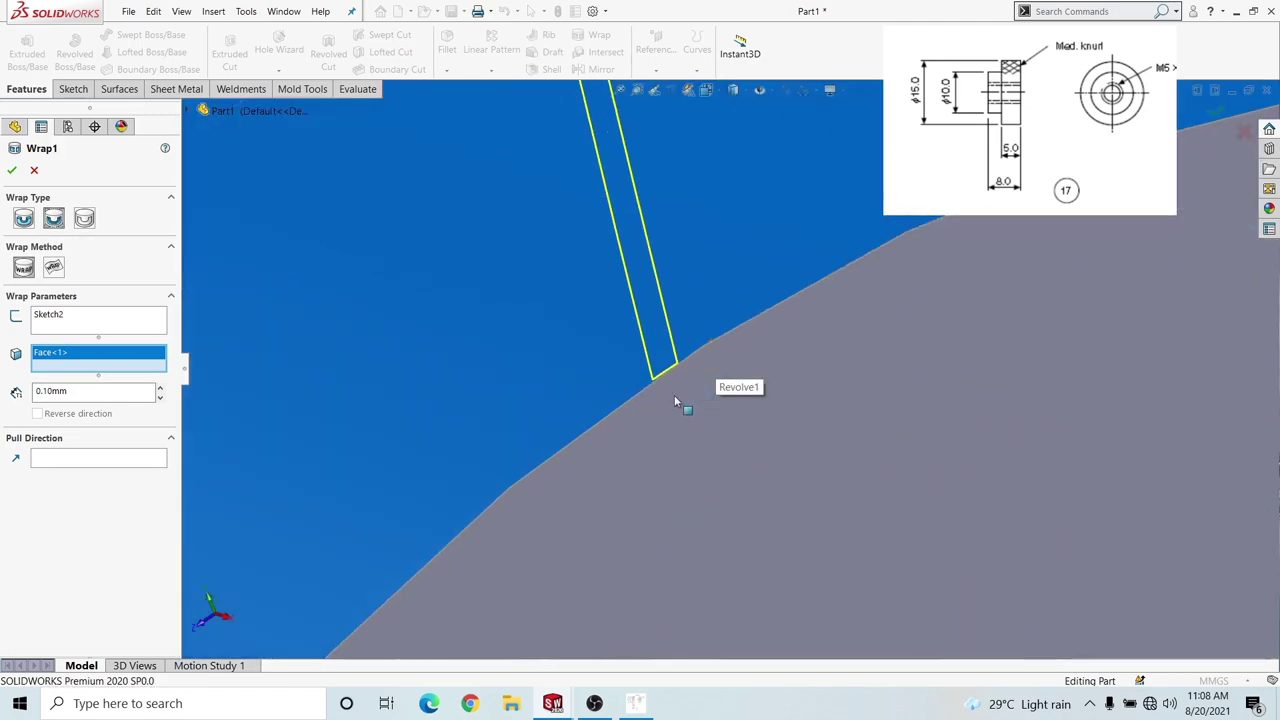
scroll(675, 402, up, 2)
mouse_move(675, 402)
middle_down()
mouse_move(637, 306)
mouse_move(647, 365)
middle_up()
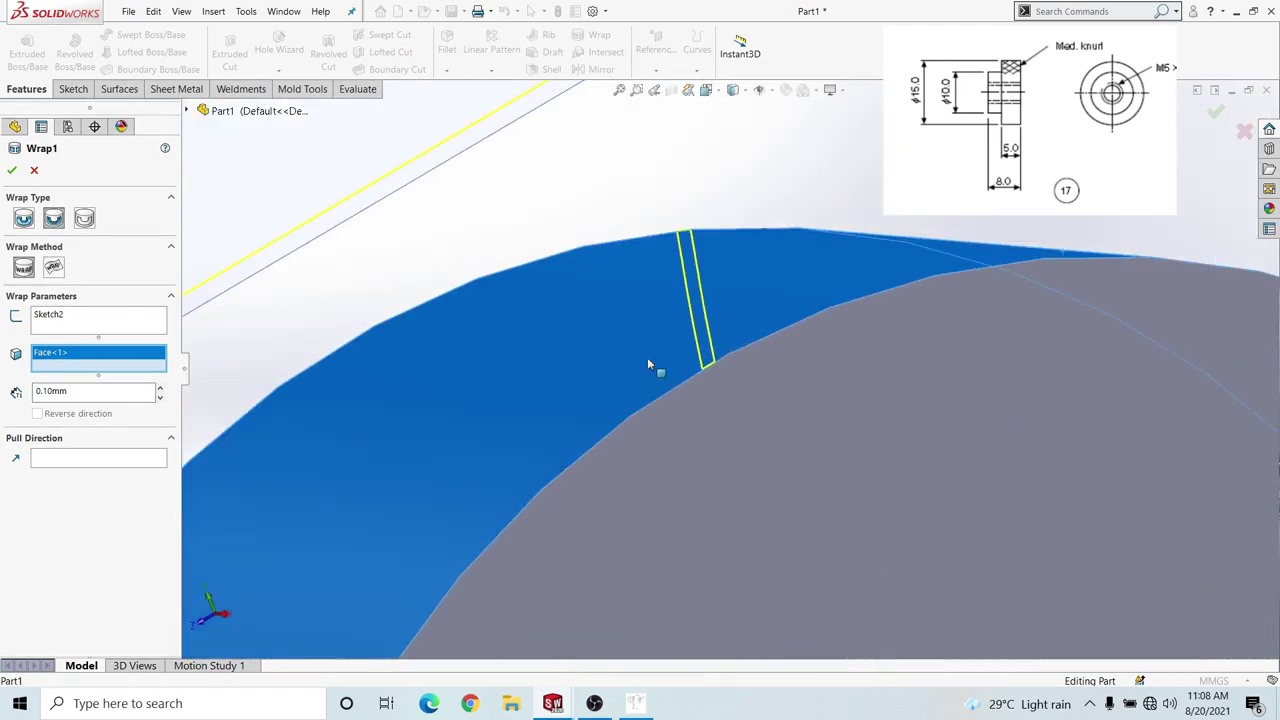
scroll(648, 365, up, 3)
scroll(634, 309, up, 2)
click(12, 170)
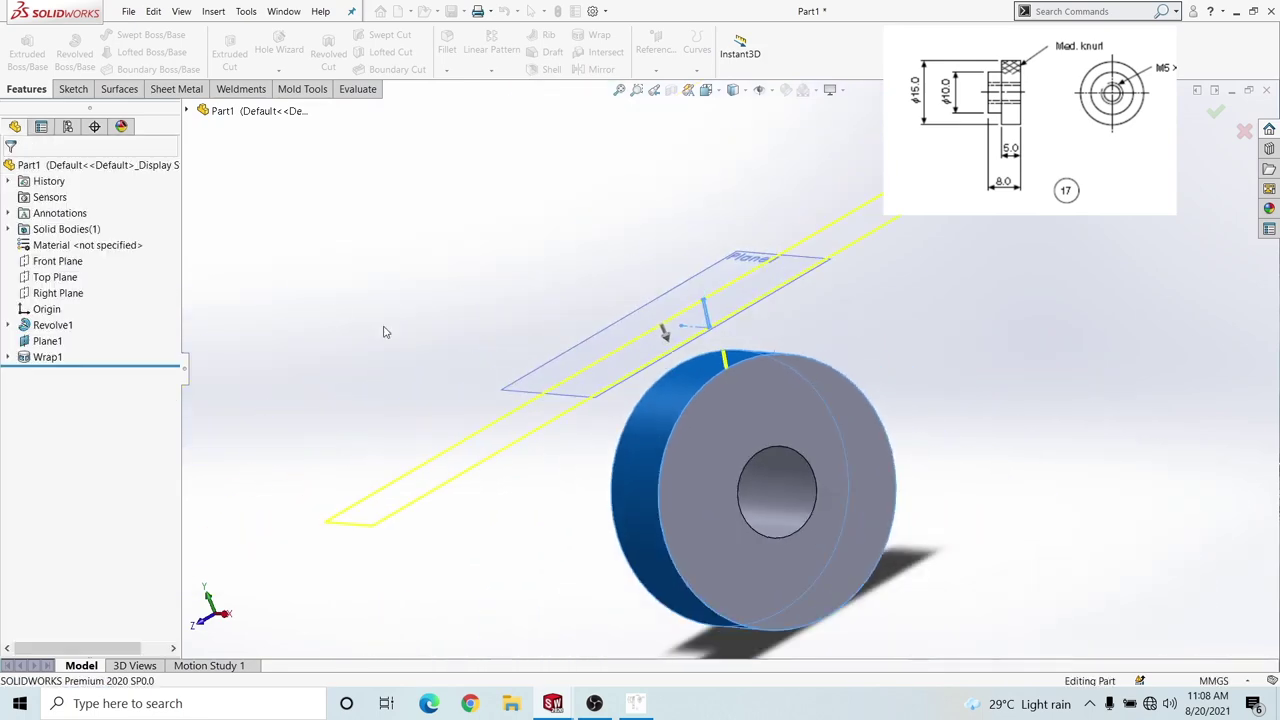
scroll(738, 365, down, 3)
scroll(709, 380, down, 2)
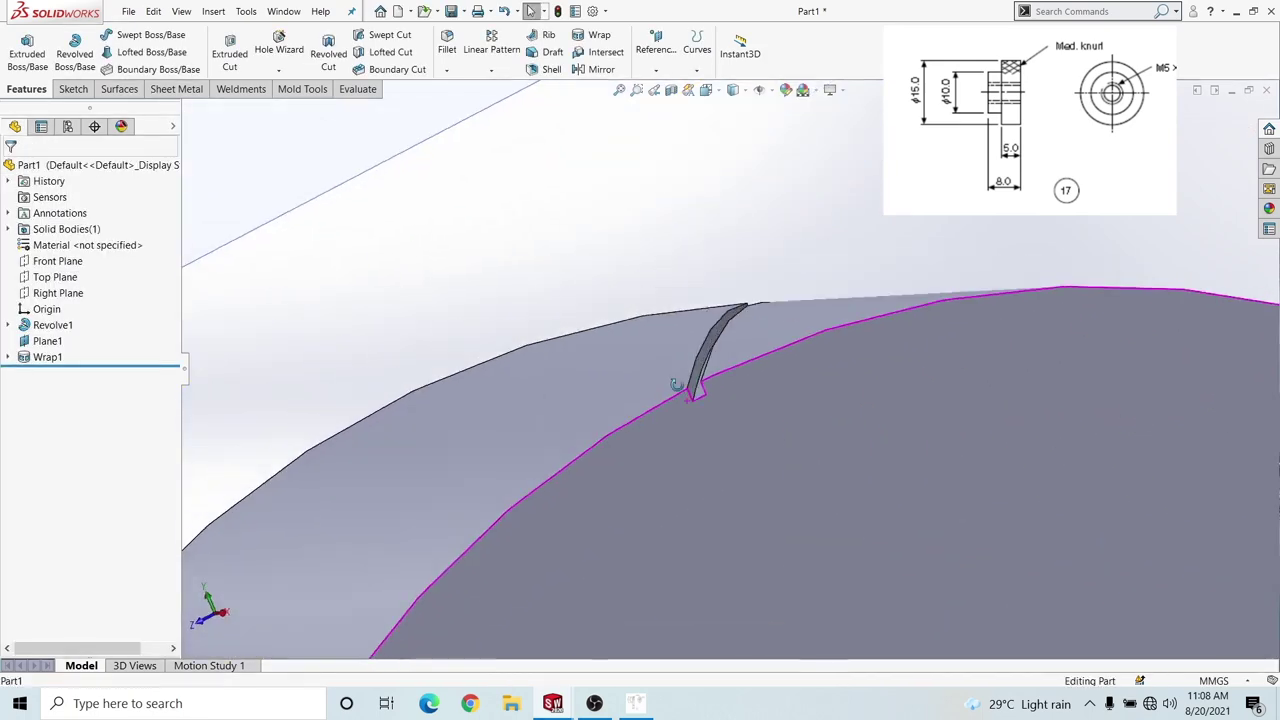
mouse_move(676, 385)
middle_down()
mouse_move(671, 357)
mouse_move(680, 423)
mouse_move(694, 437)
mouse_move(697, 423)
middle_up()
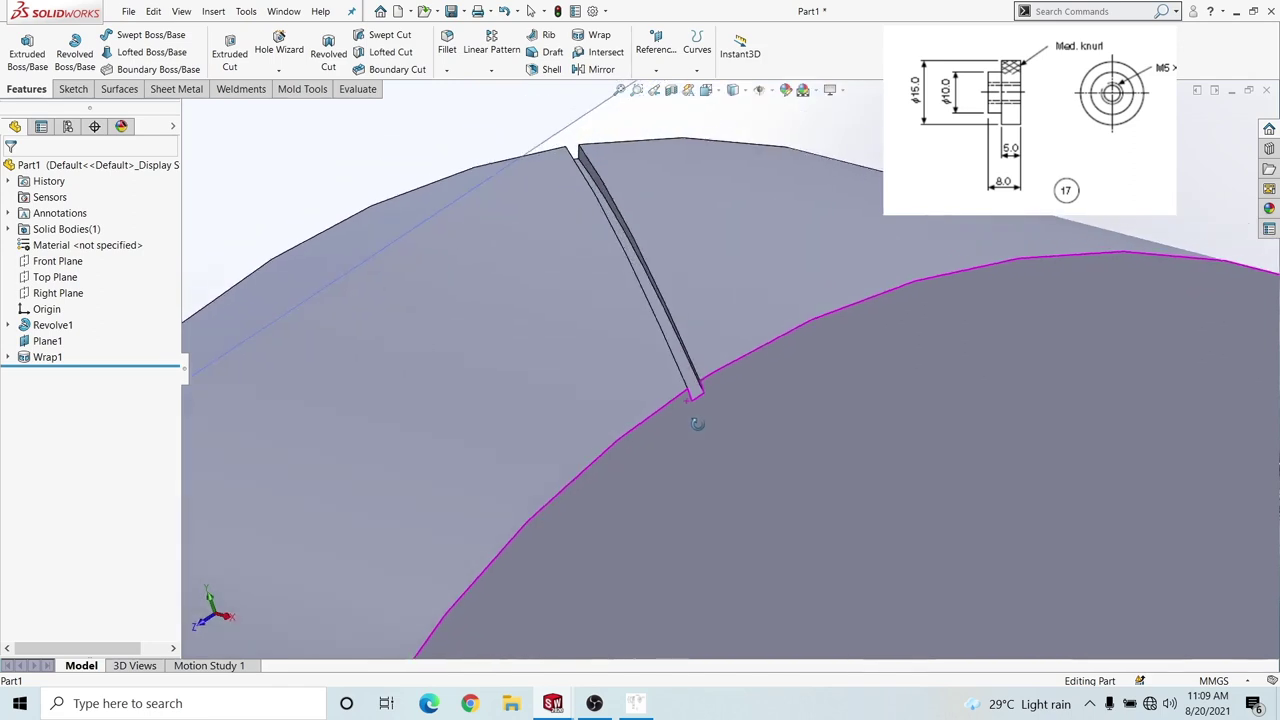
scroll(694, 424, up, 2)
scroll(696, 426, up, 3)
scroll(732, 415, up, 1)
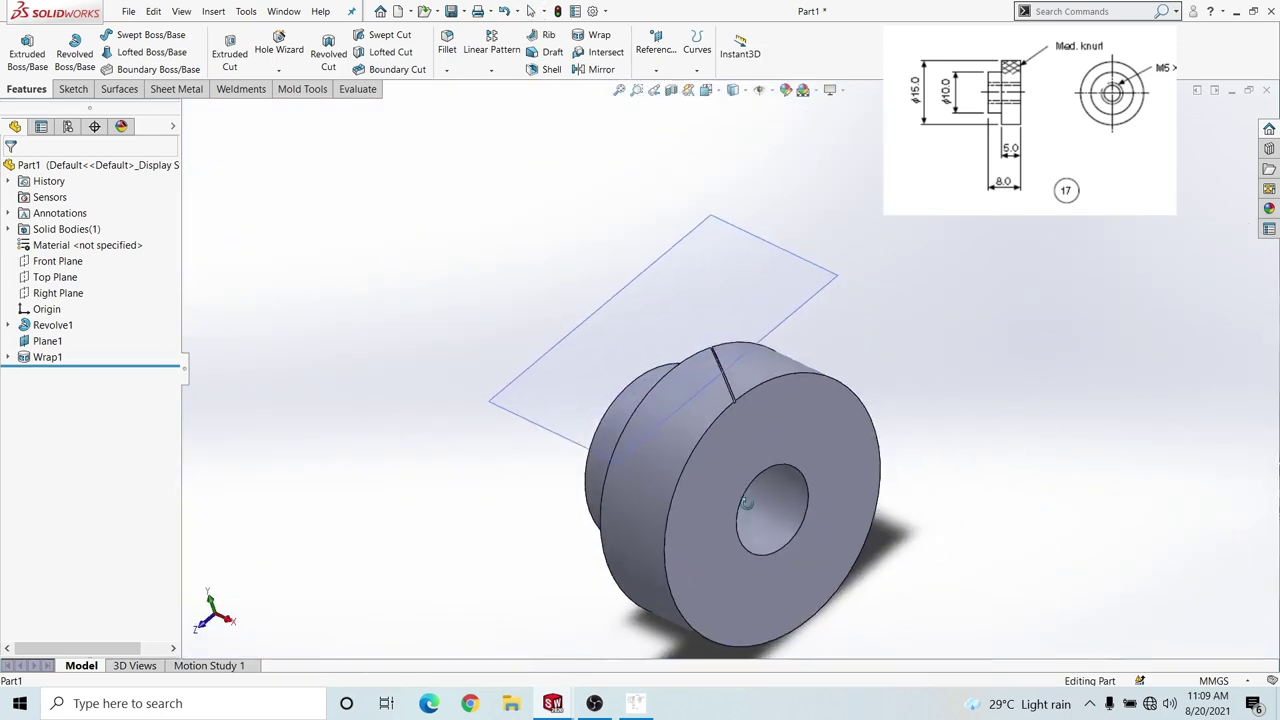
middle_drag(745, 503, 735, 515)
Start a Circular Pattern with the Wrap1 groove as the feature to repeat
click(488, 70)
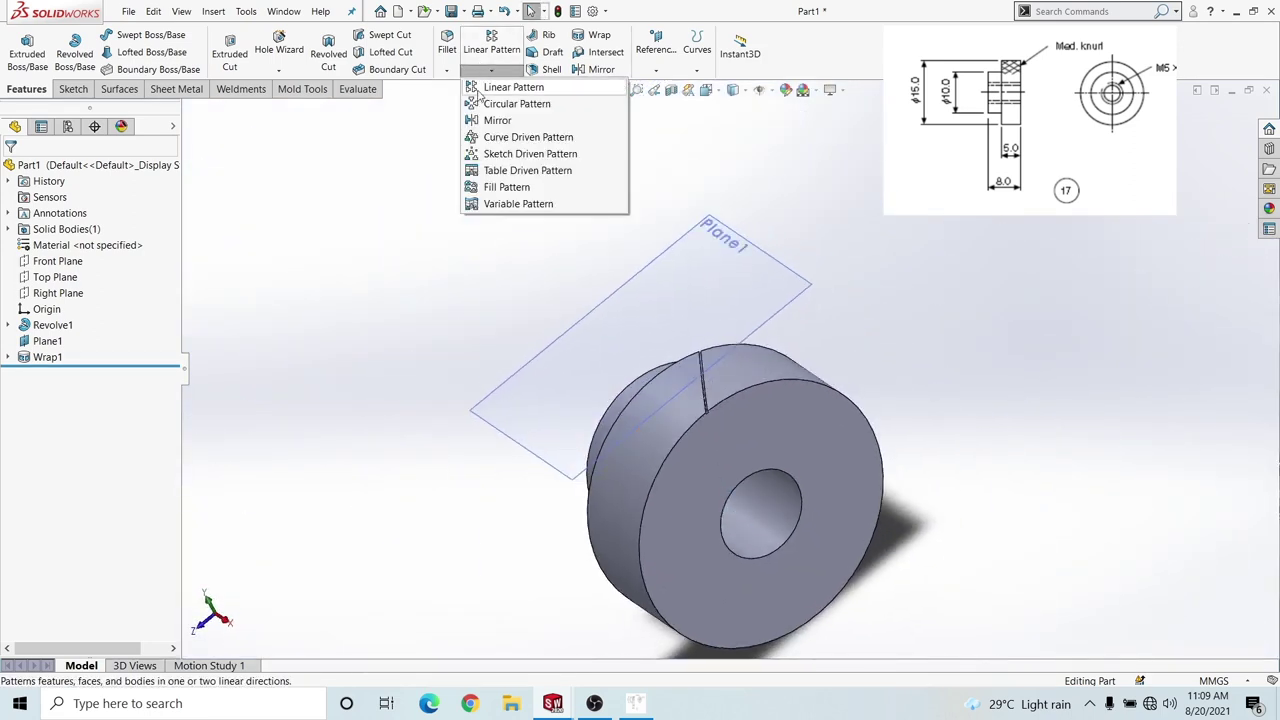
click(505, 106)
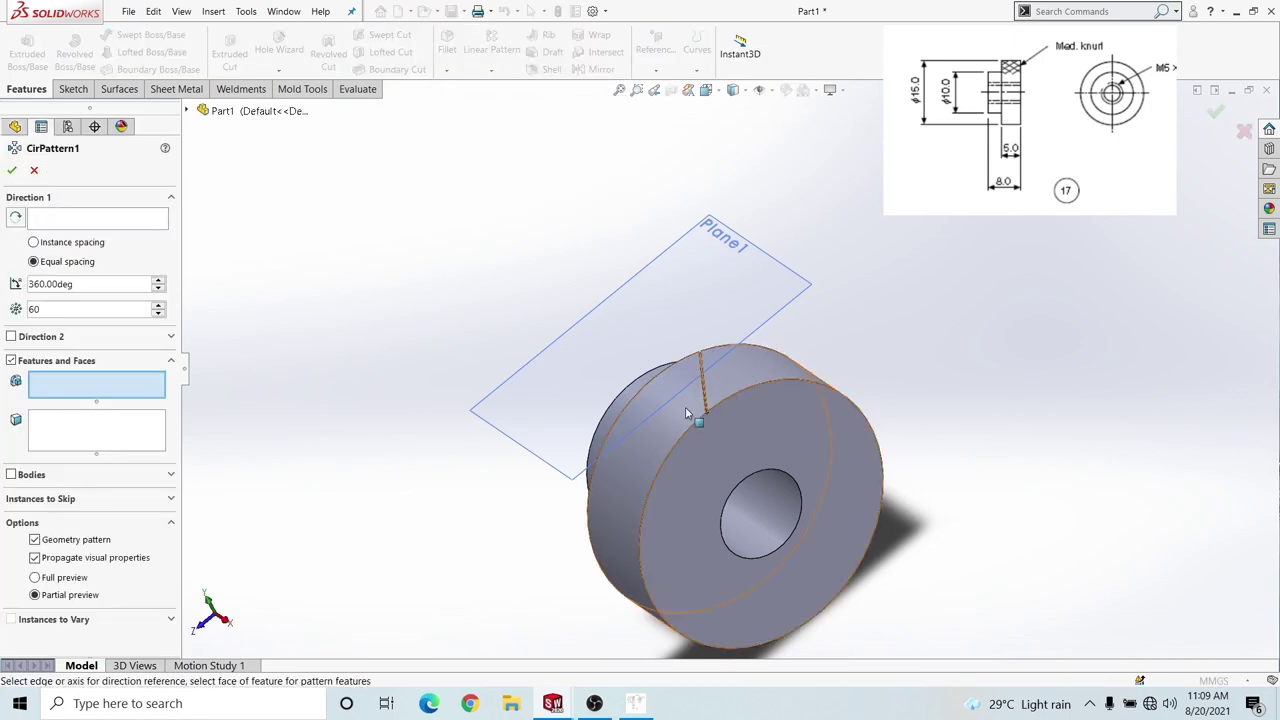
scroll(728, 402, down, 1)
scroll(728, 402, down, 2)
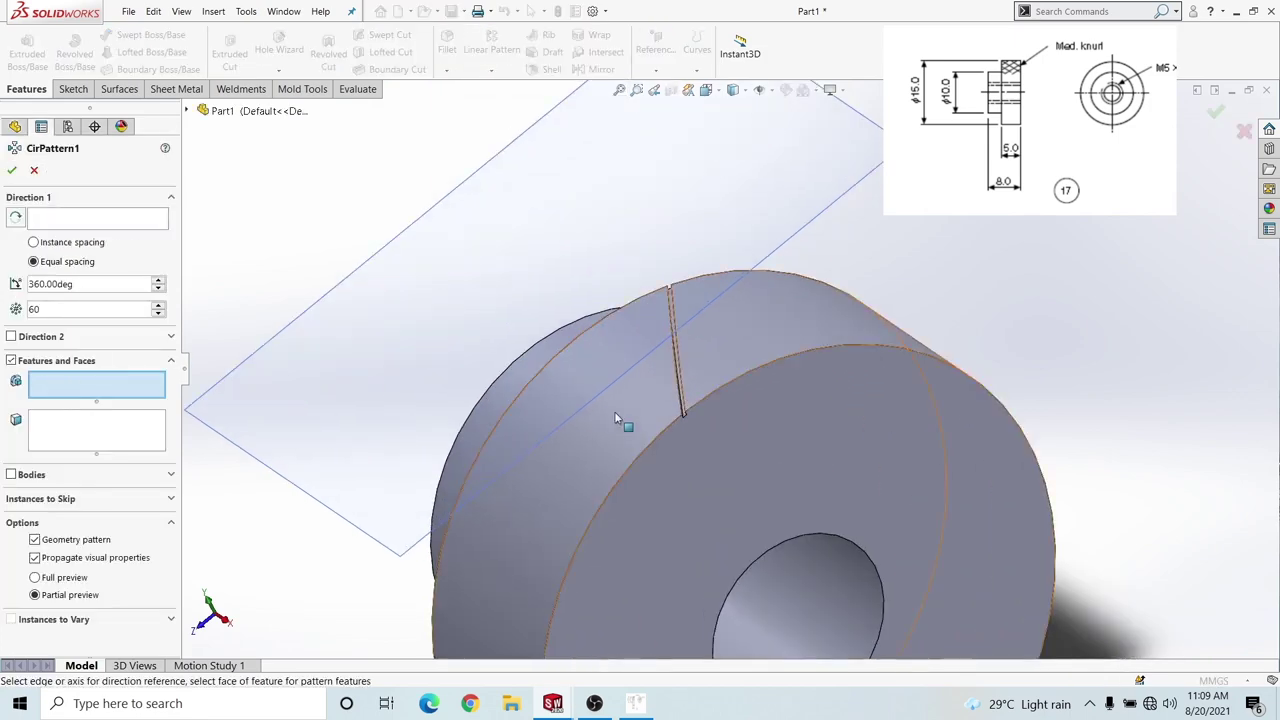
scroll(614, 411, down, 3)
click(811, 389)
scroll(811, 389, up, 3)
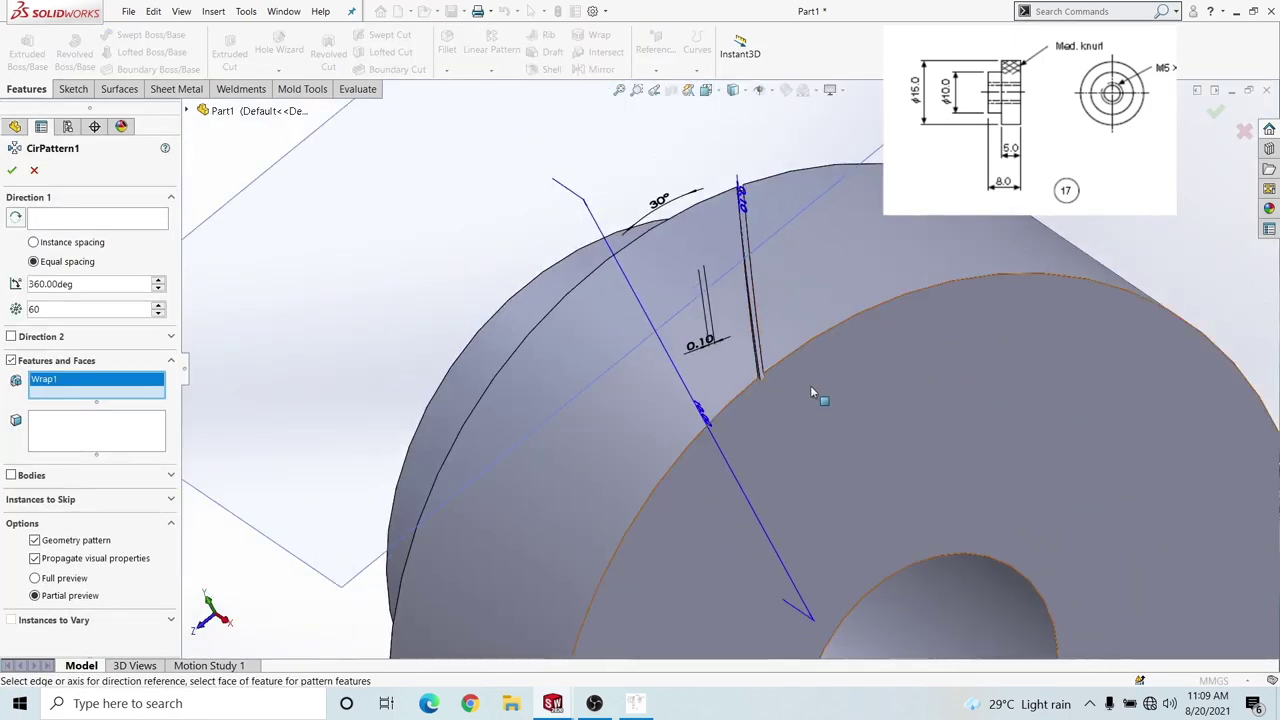
scroll(814, 394, up, 2)
Use the centre hole edge as axis, 60 equal instances over 360°, and accept
click(69, 200)
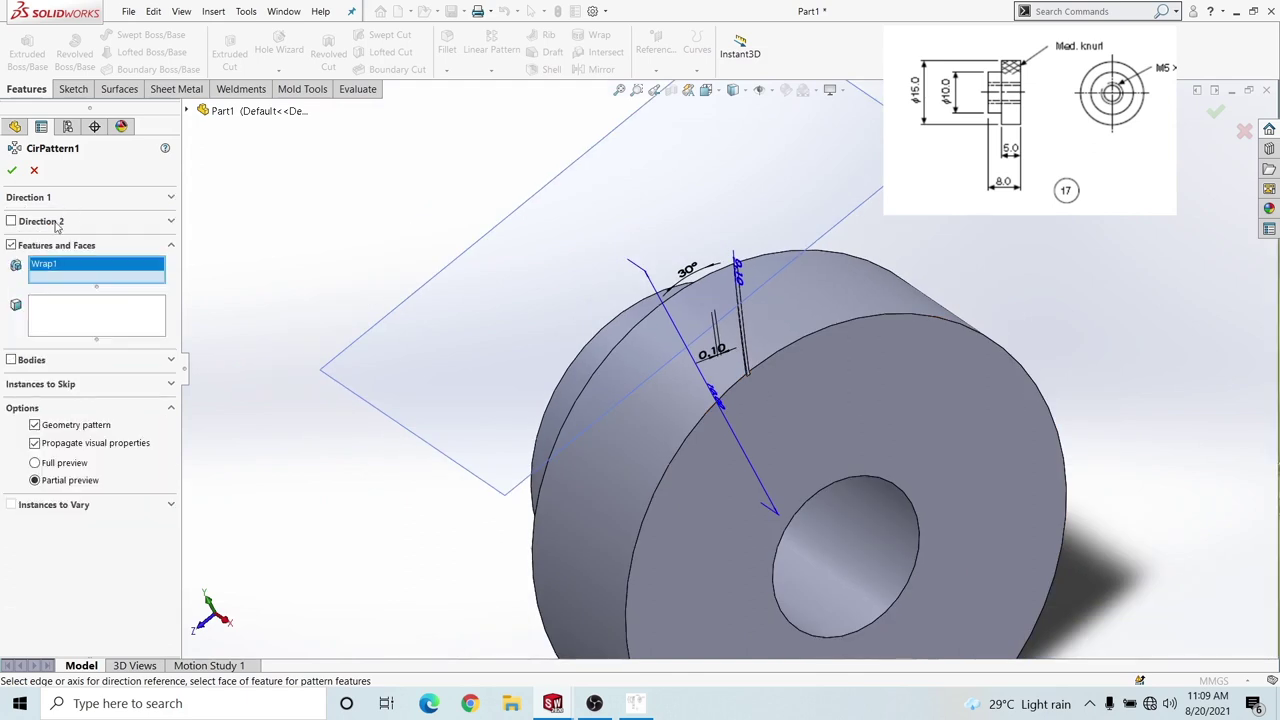
click(45, 200)
click(86, 220)
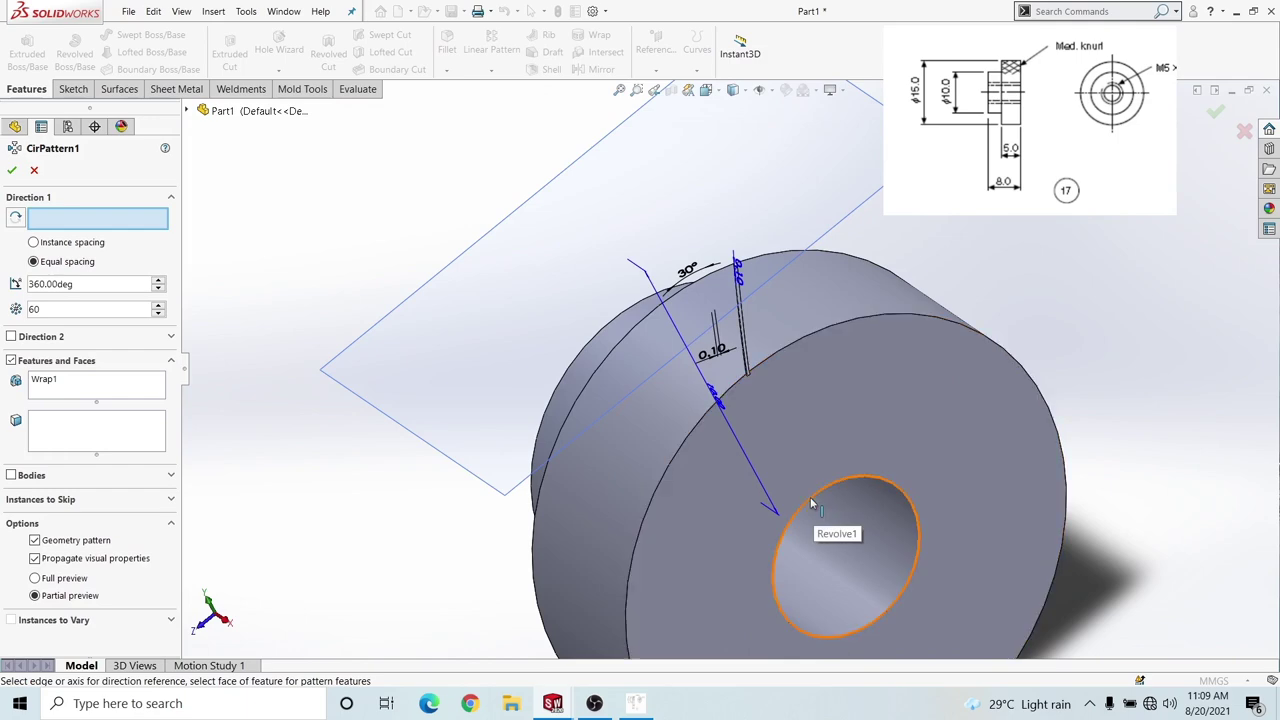
click(777, 508)
scroll(712, 347, up, 3)
middle_drag(778, 439, 760, 420)
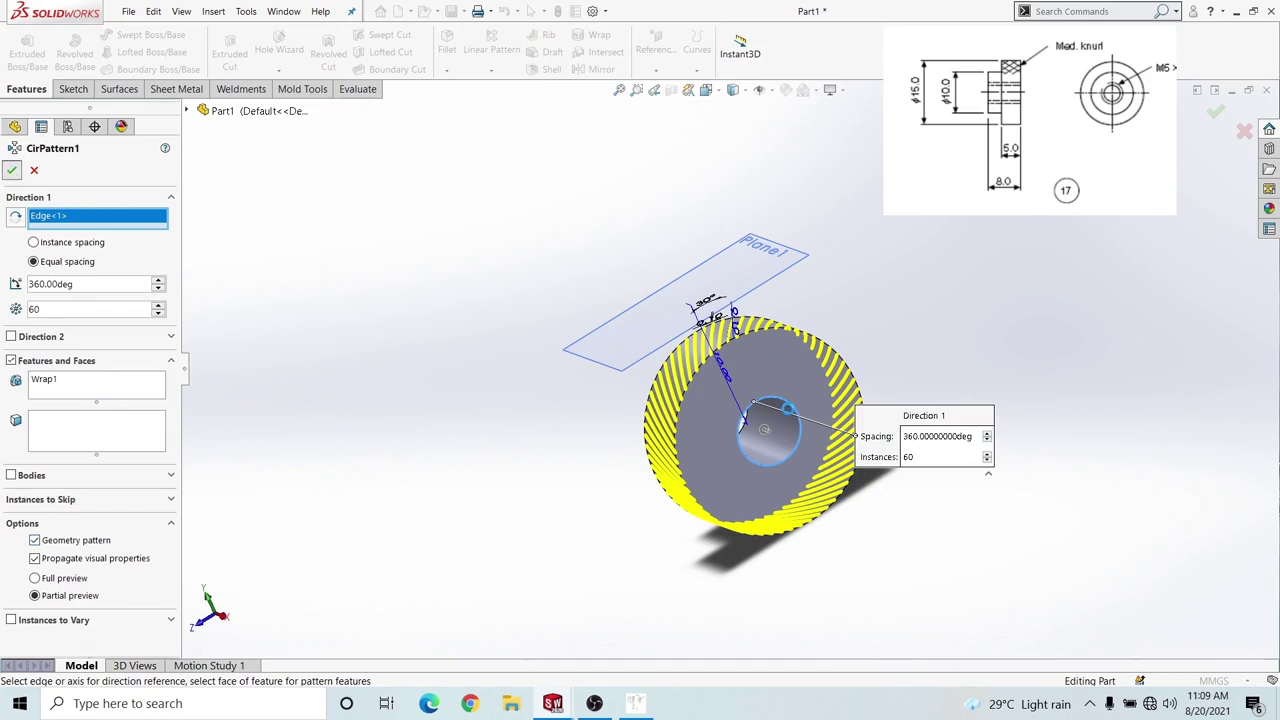
key(Return)
mouse_move(768, 388)
middle_down()
mouse_move(793, 521)
mouse_move(934, 383)
middle_up()
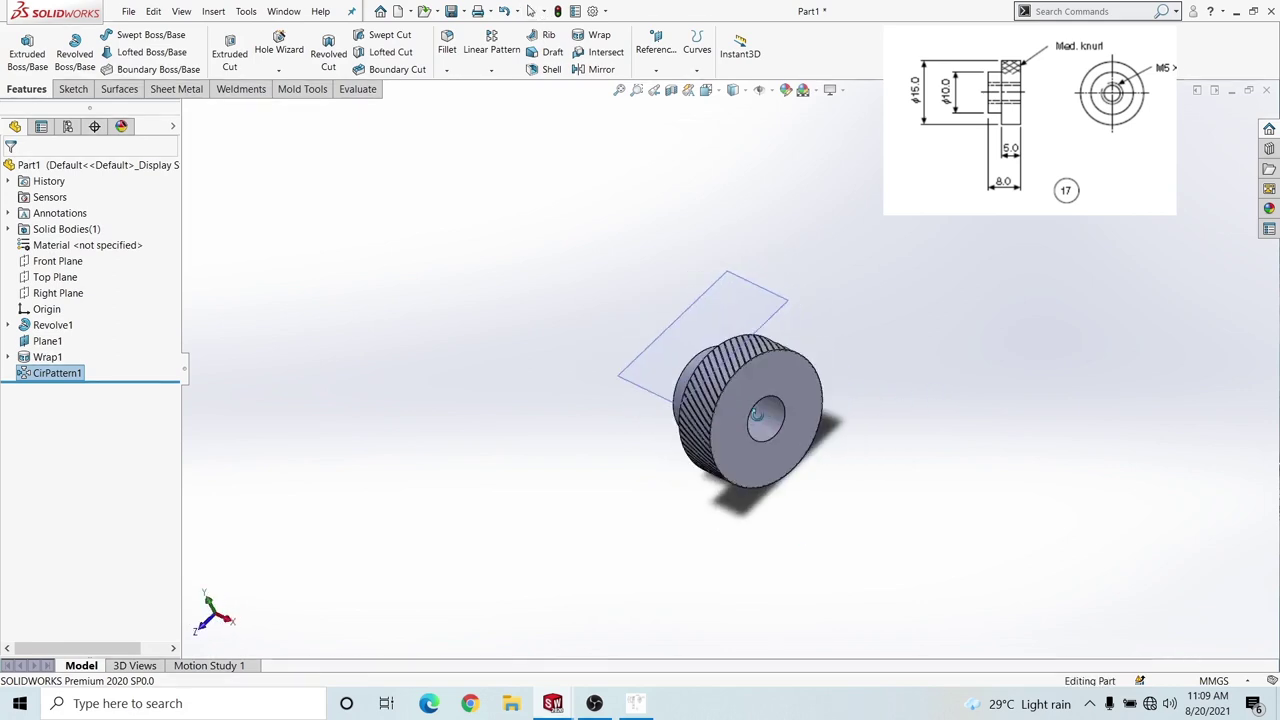
Mirror CirPattern1 about the Front Plane to cross the grooves into a diamond knurl
click(588, 72)
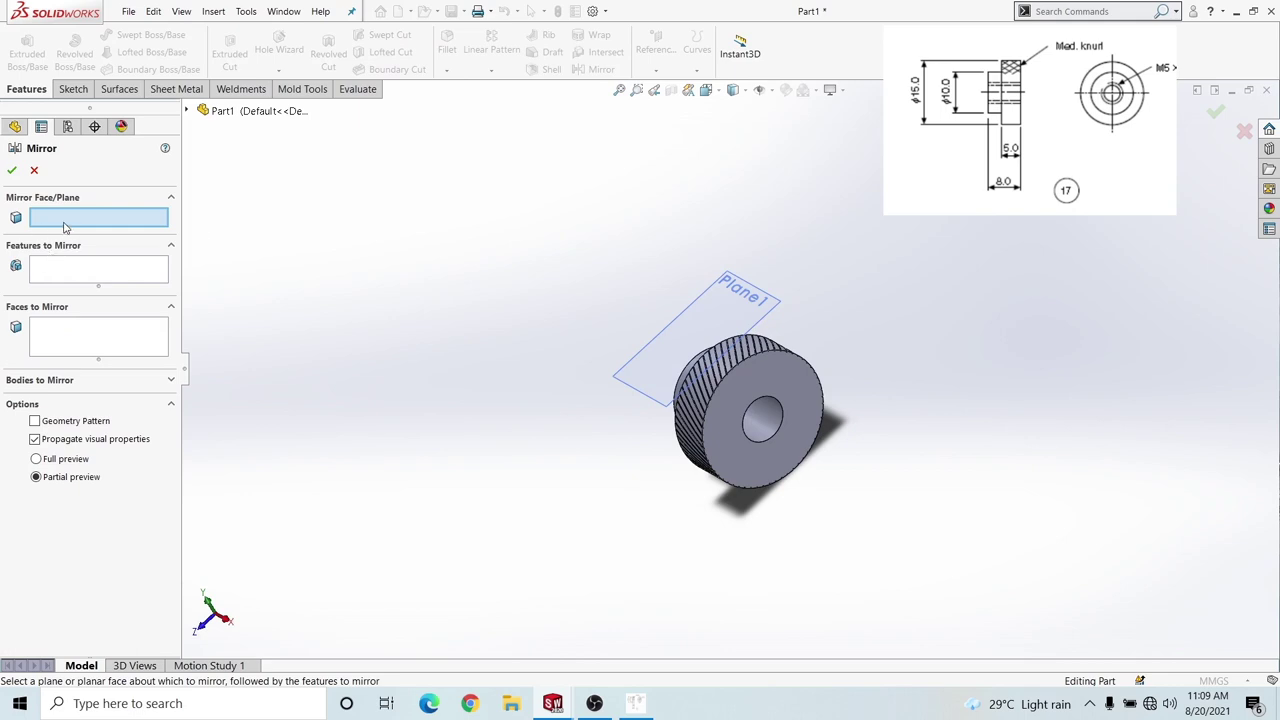
click(191, 112)
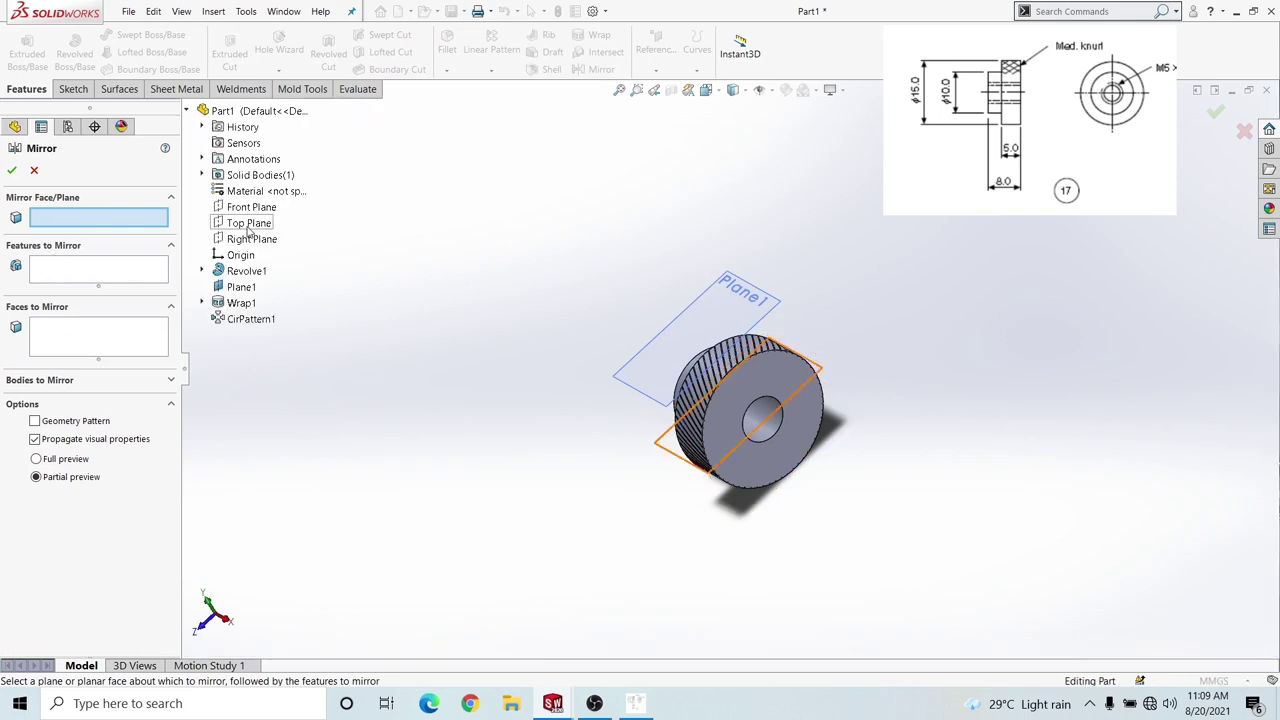
click(247, 207)
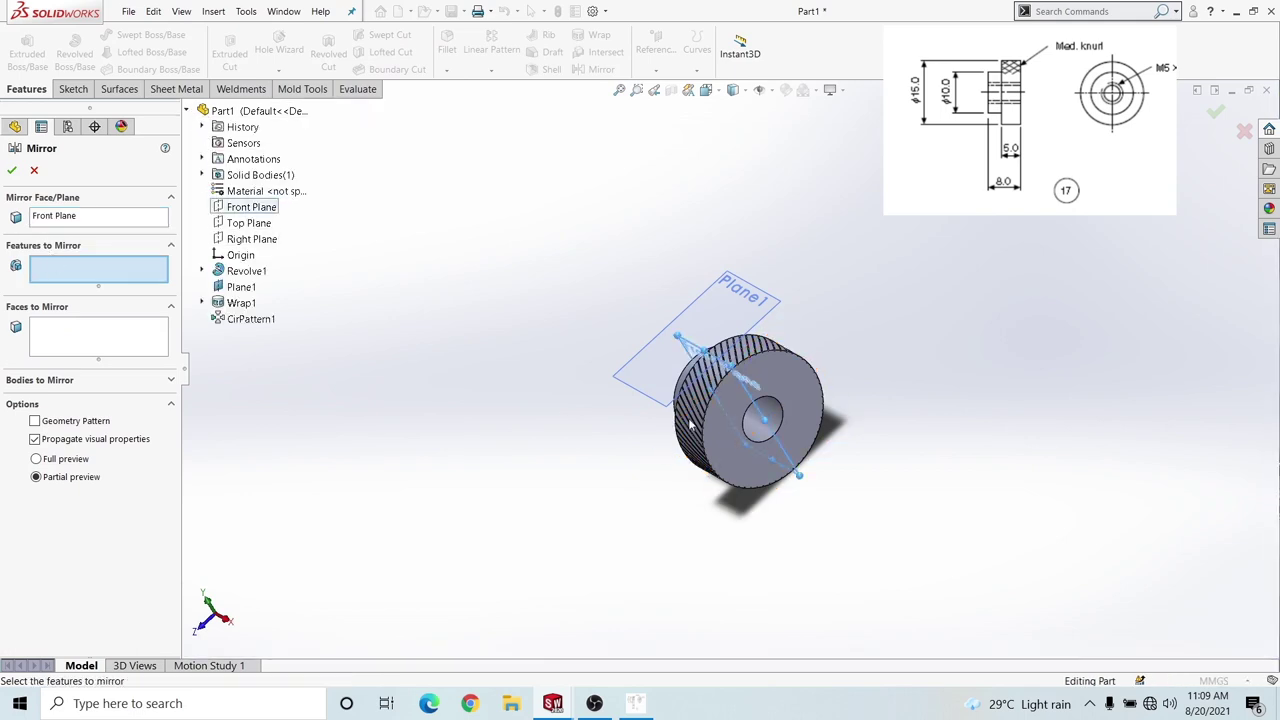
scroll(691, 425, down, 2)
scroll(700, 380, down, 5)
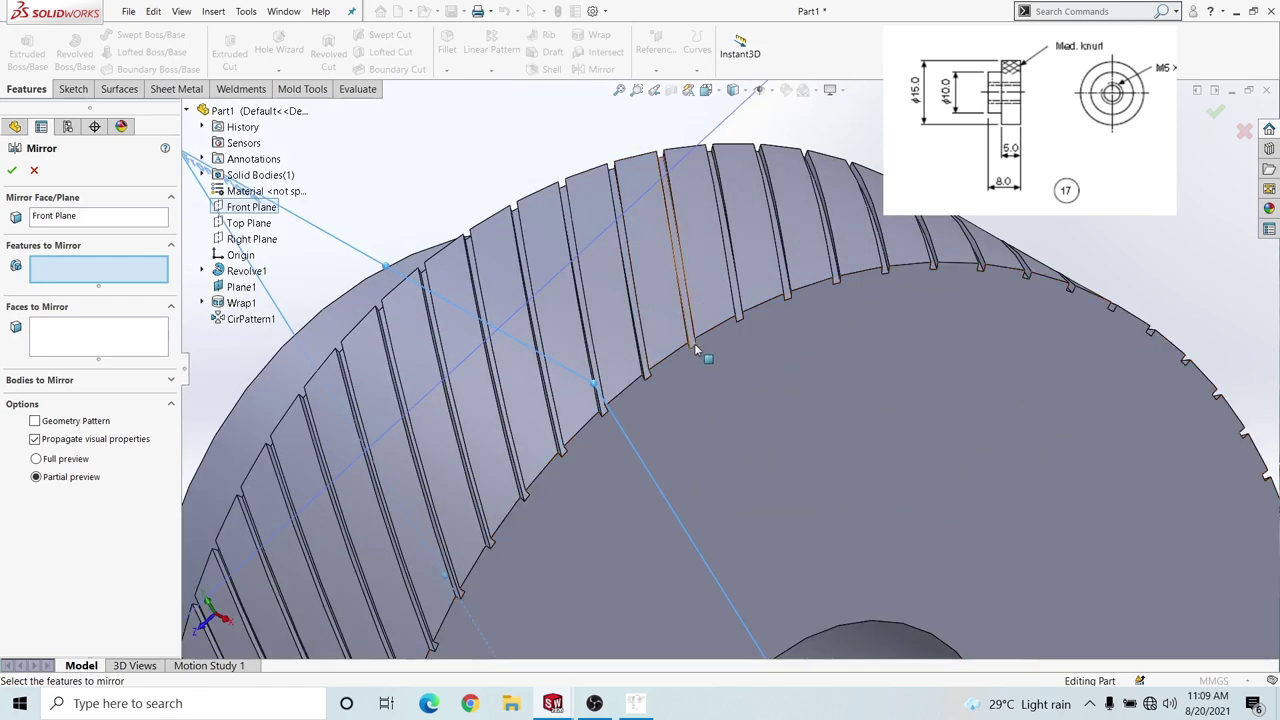
click(697, 349)
scroll(697, 349, up, 5)
scroll(752, 416, up, 3)
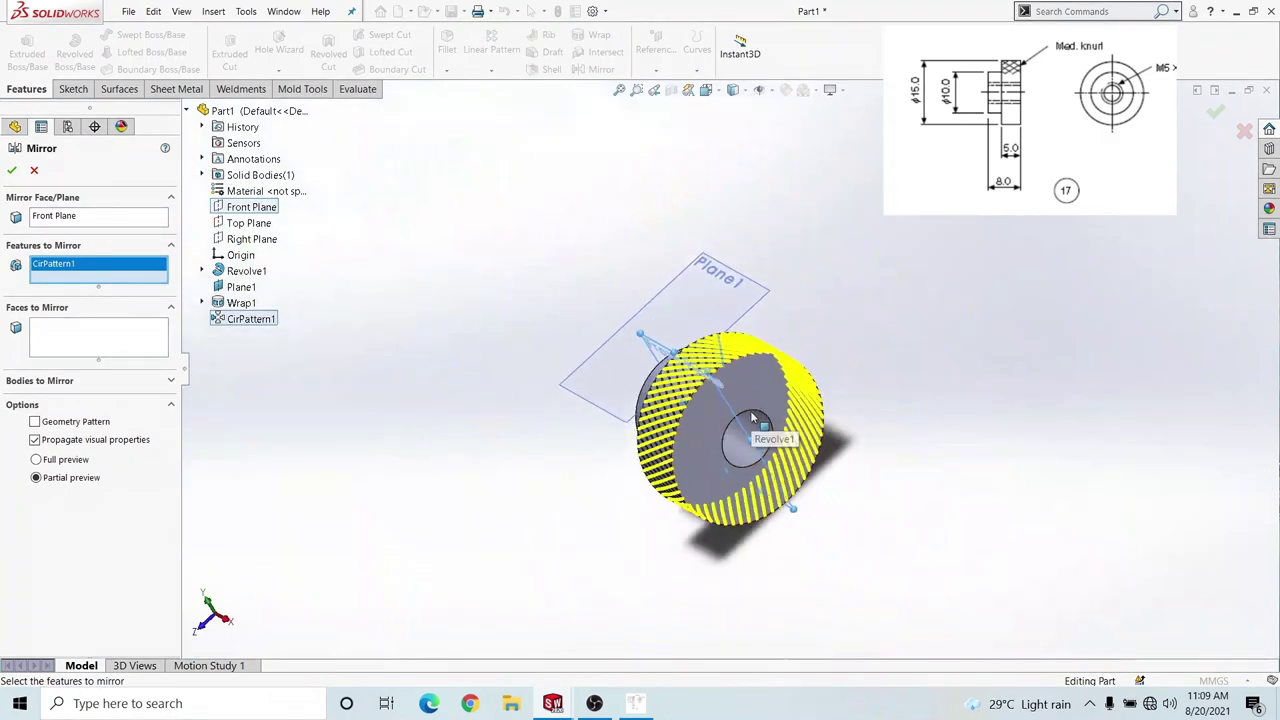
middle_drag(750, 410, 727, 293)
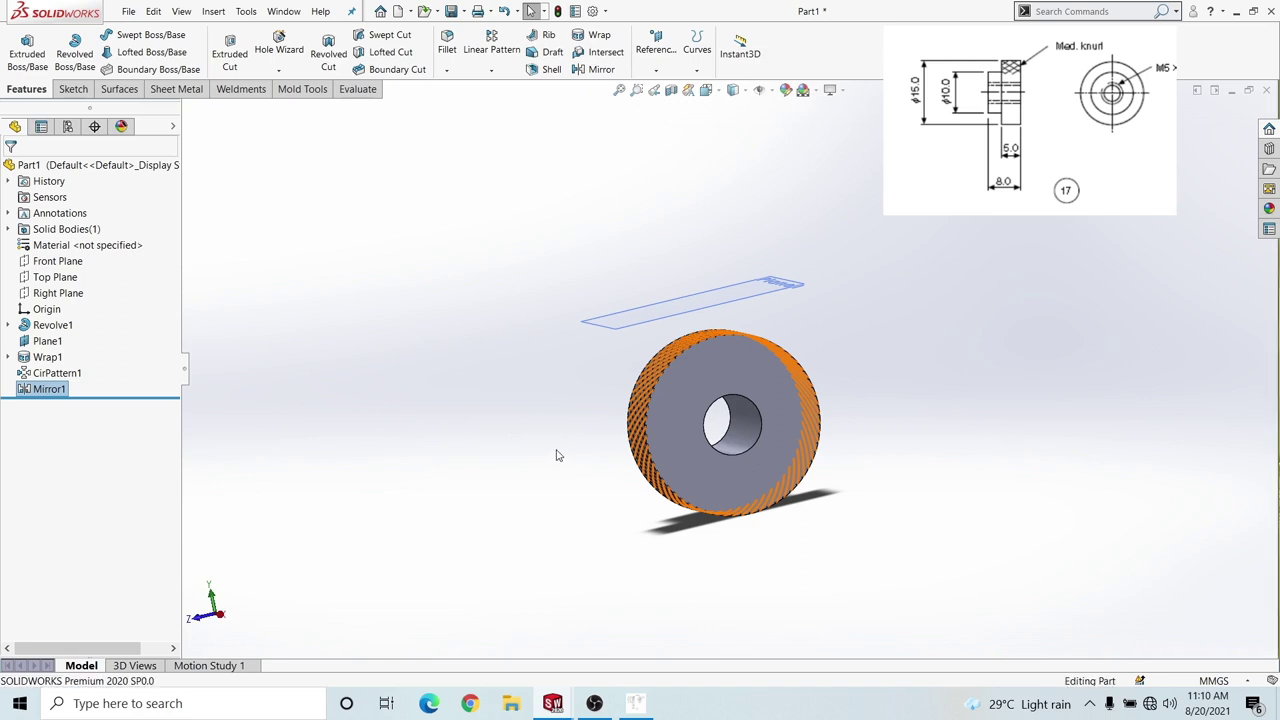
Inspect the diamond-knurled part via Mirror1, then start a Thread feature from the Hole Wizard dropdown
click(557, 455)
middle_drag(557, 452, 505, 440)
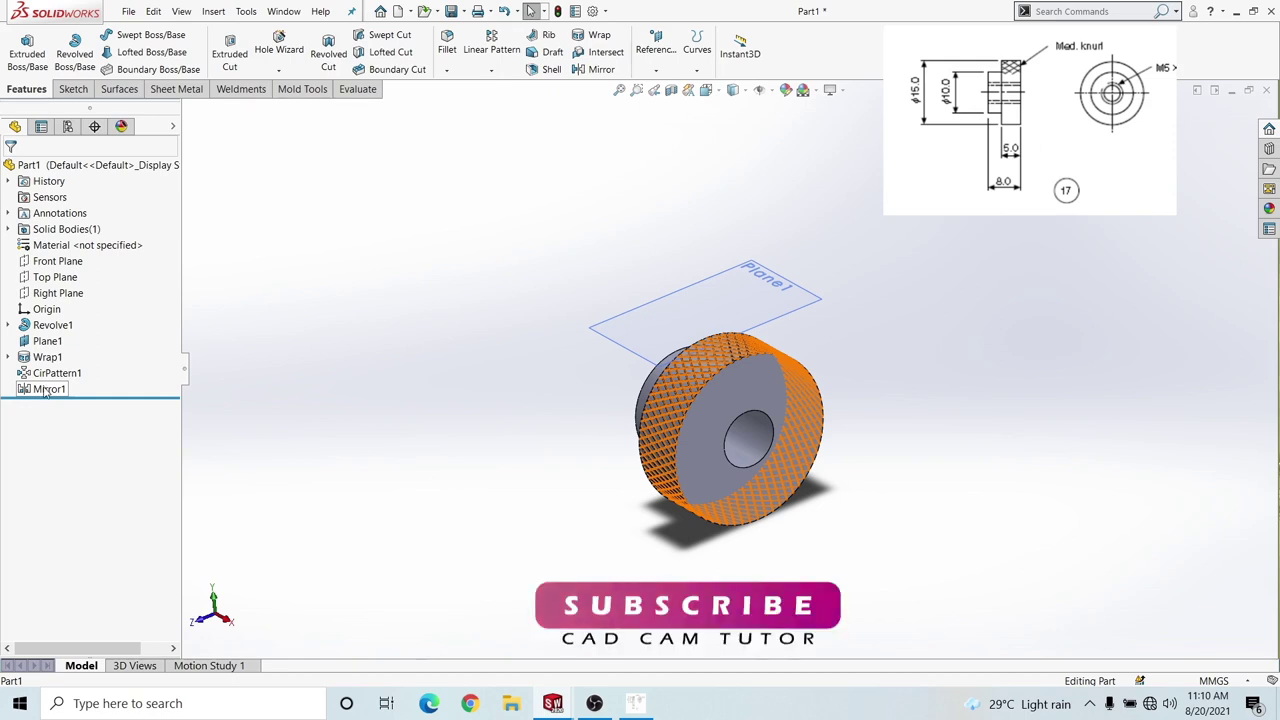
click(44, 390)
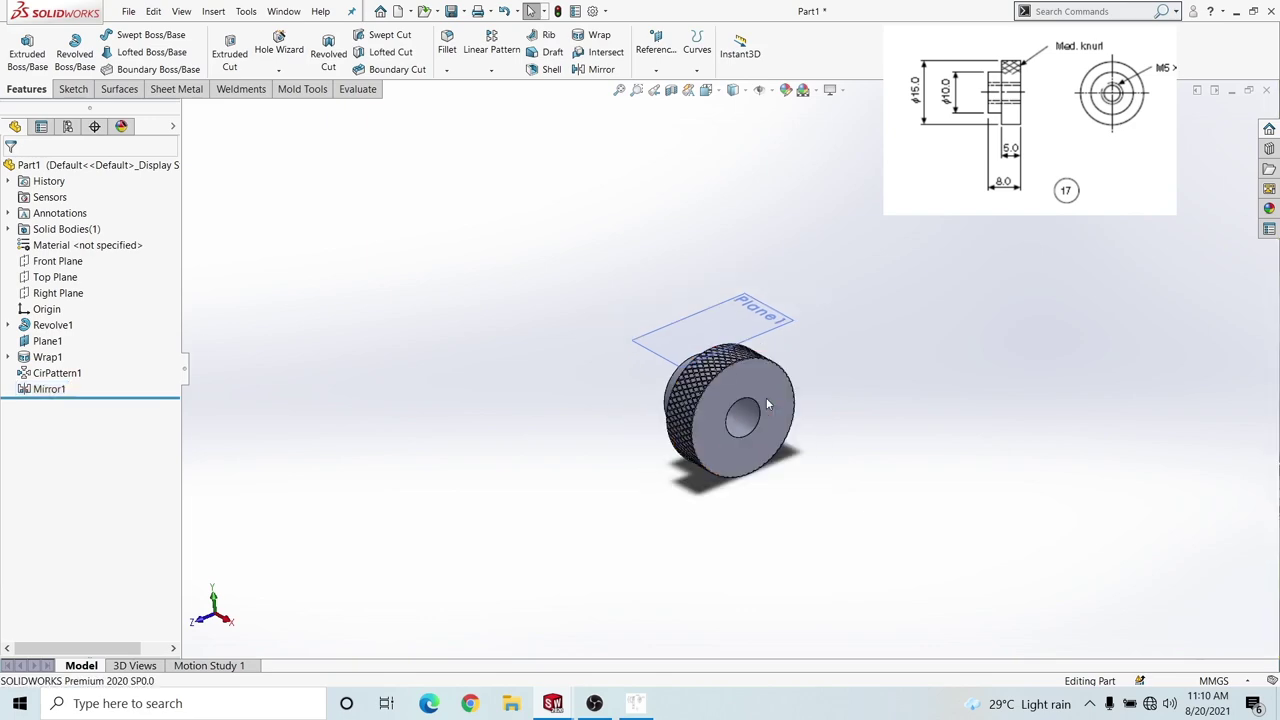
scroll(766, 397, down, 2)
scroll(700, 420, down, 3)
middle_drag(664, 433, 658, 390)
scroll(600, 340, down, 3)
mouse_move(601, 343)
middle_down()
mouse_move(586, 343)
mouse_move(614, 357)
mouse_move(566, 349)
mouse_move(613, 374)
mouse_move(744, 365)
mouse_move(966, 537)
mouse_move(967, 560)
mouse_move(1029, 563)
mouse_move(969, 537)
mouse_move(980, 546)
middle_up()
scroll(614, 374, up, 5)
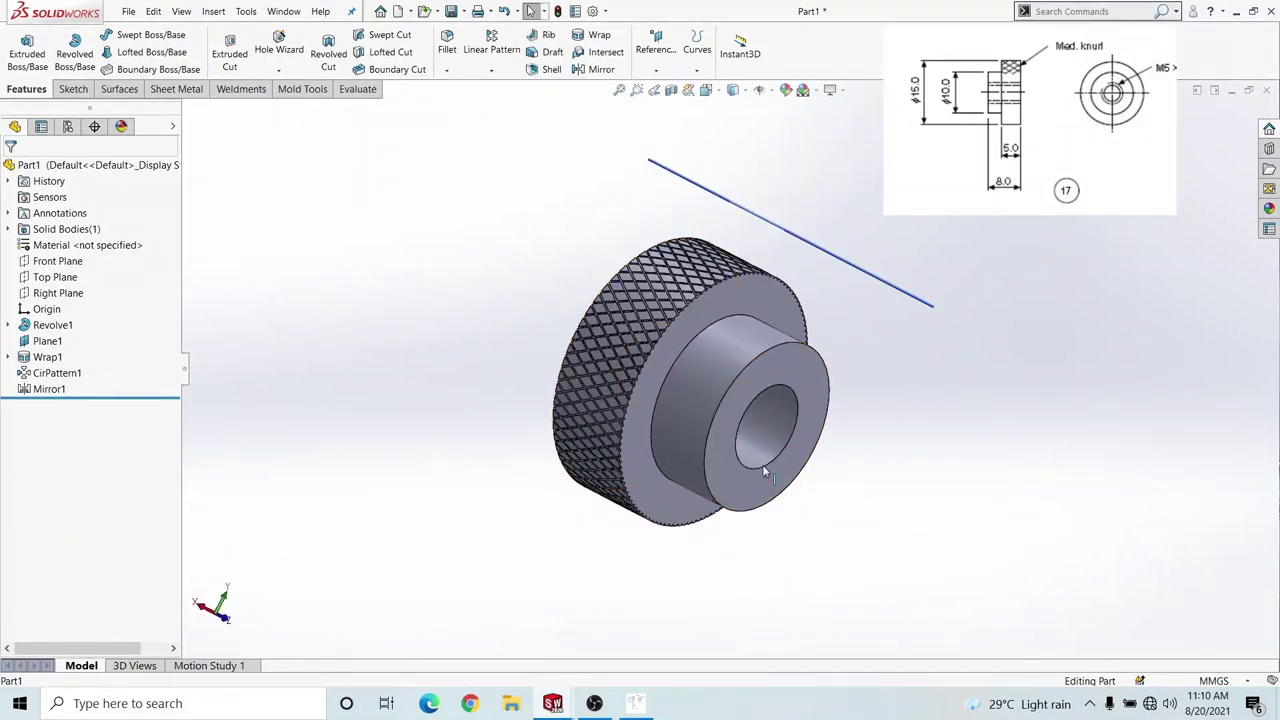
click(279, 70)
click(288, 120)
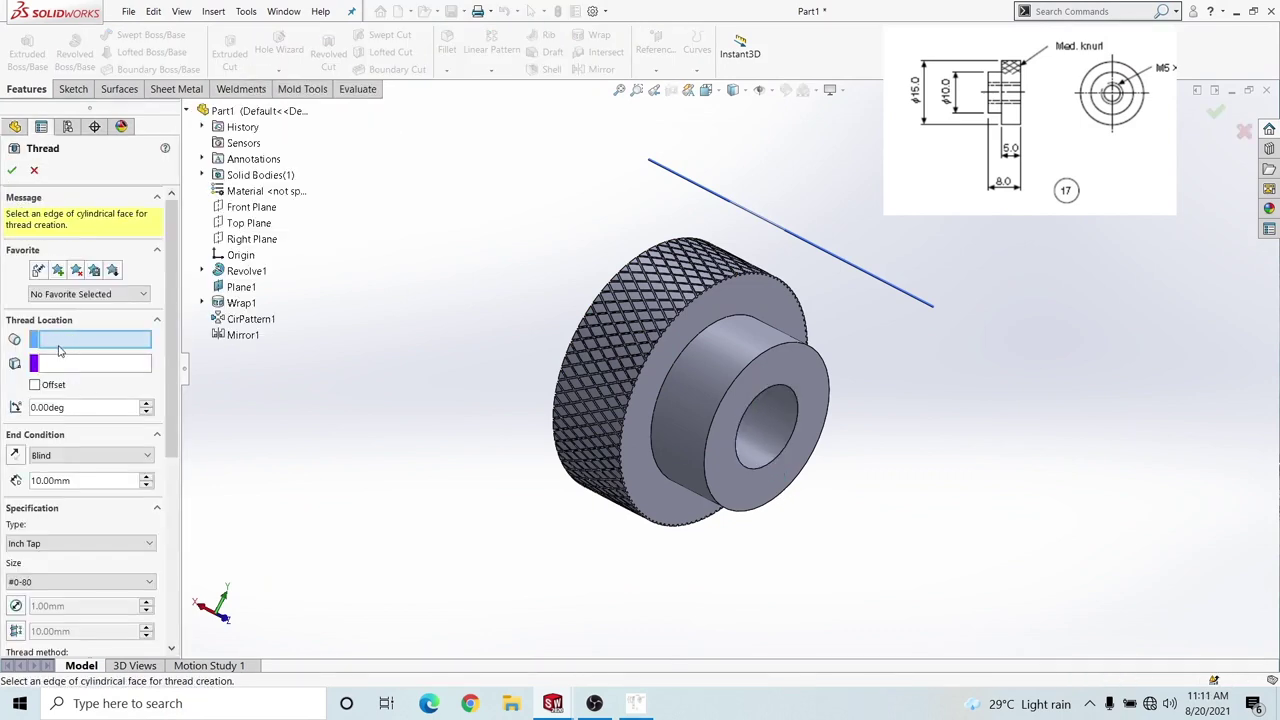
Place the thread on the centre bore's edge and set its type to Metric Tap
click(780, 466)
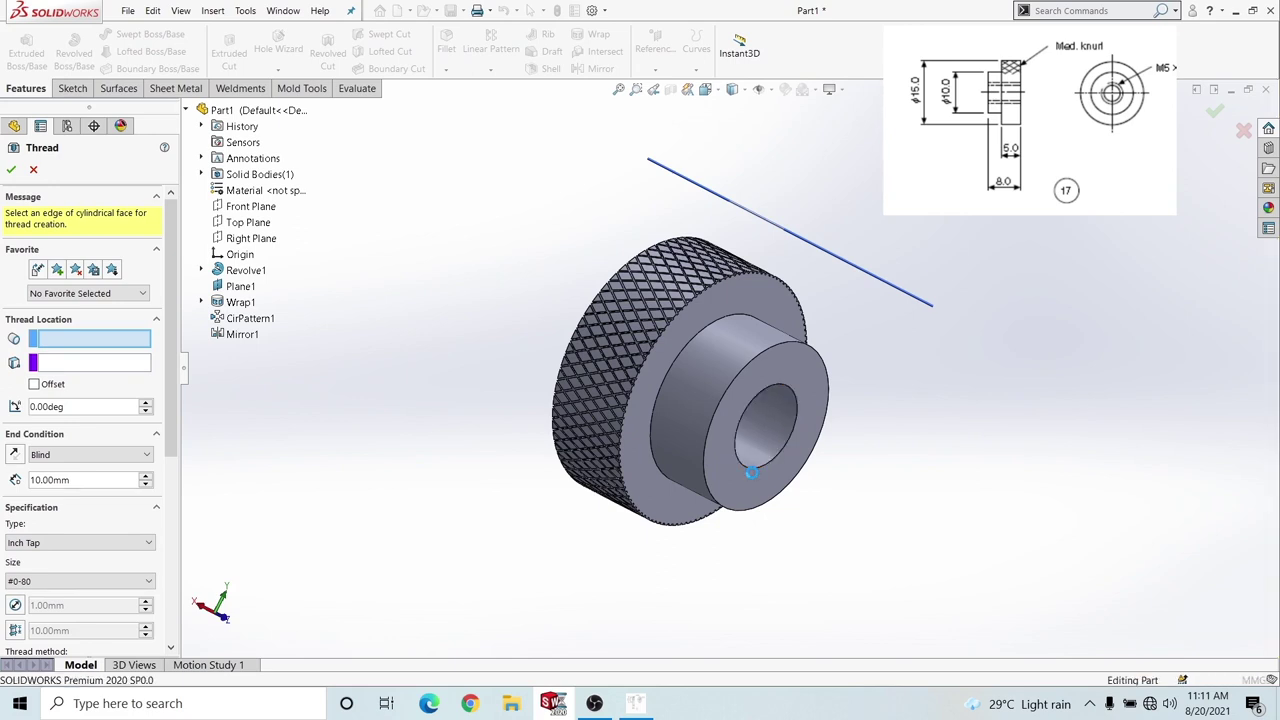
click(752, 472)
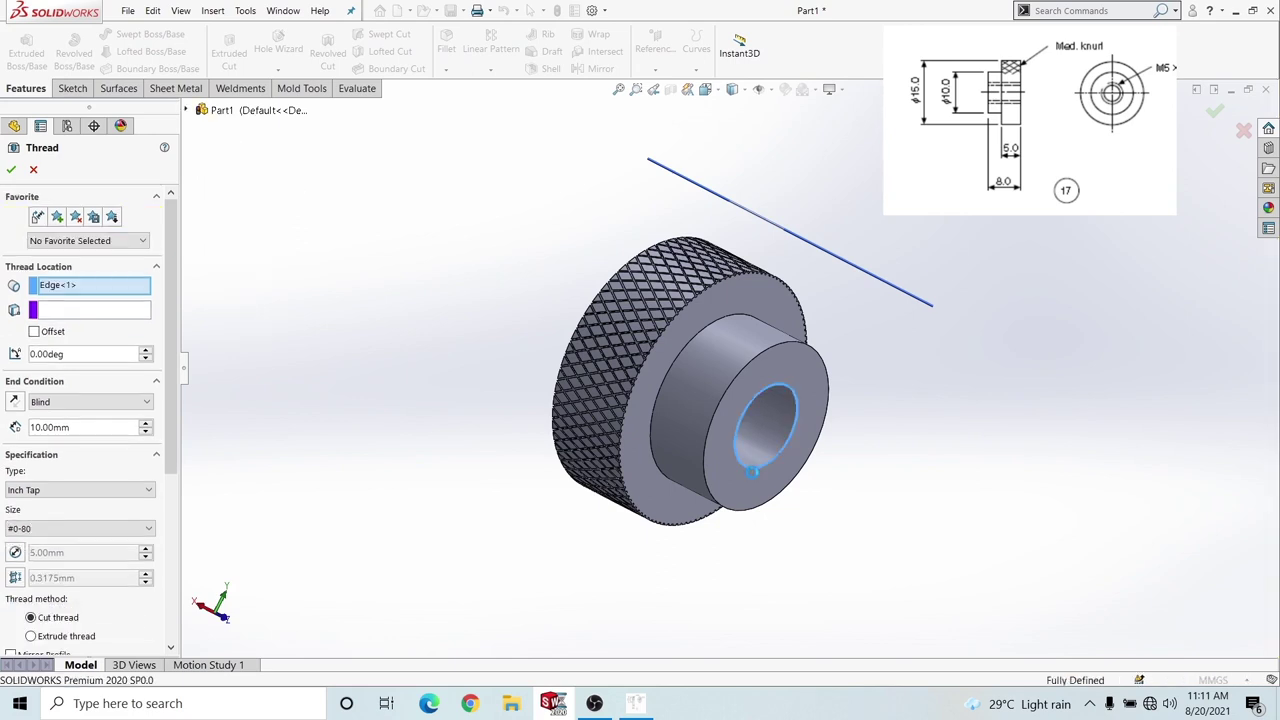
click(26, 490)
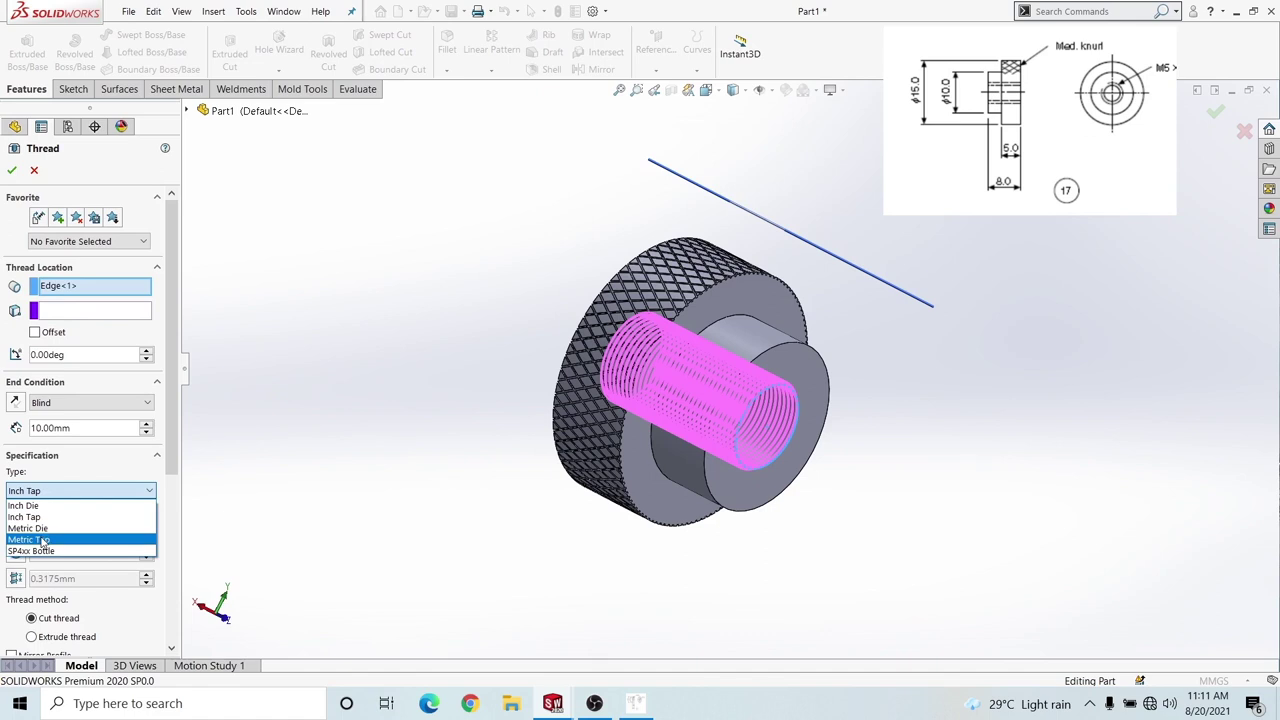
click(42, 540)
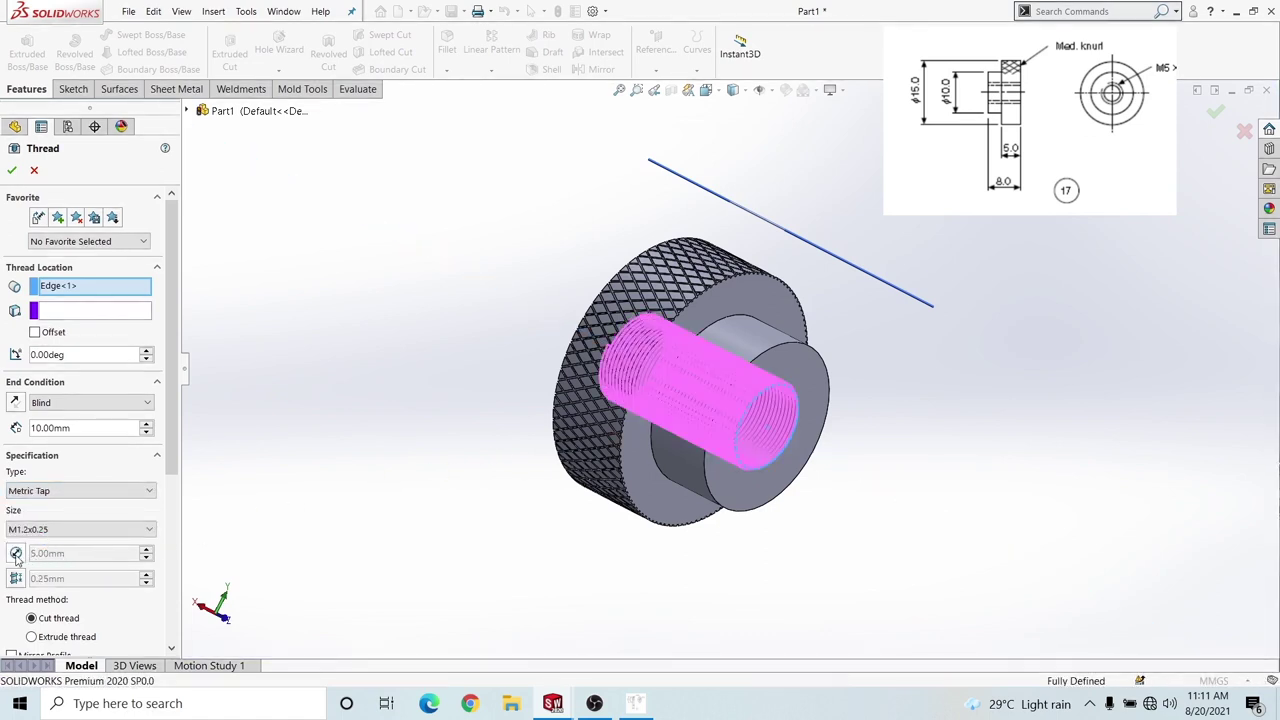
Choose M5x0.8 as the thread size
click(36, 530)
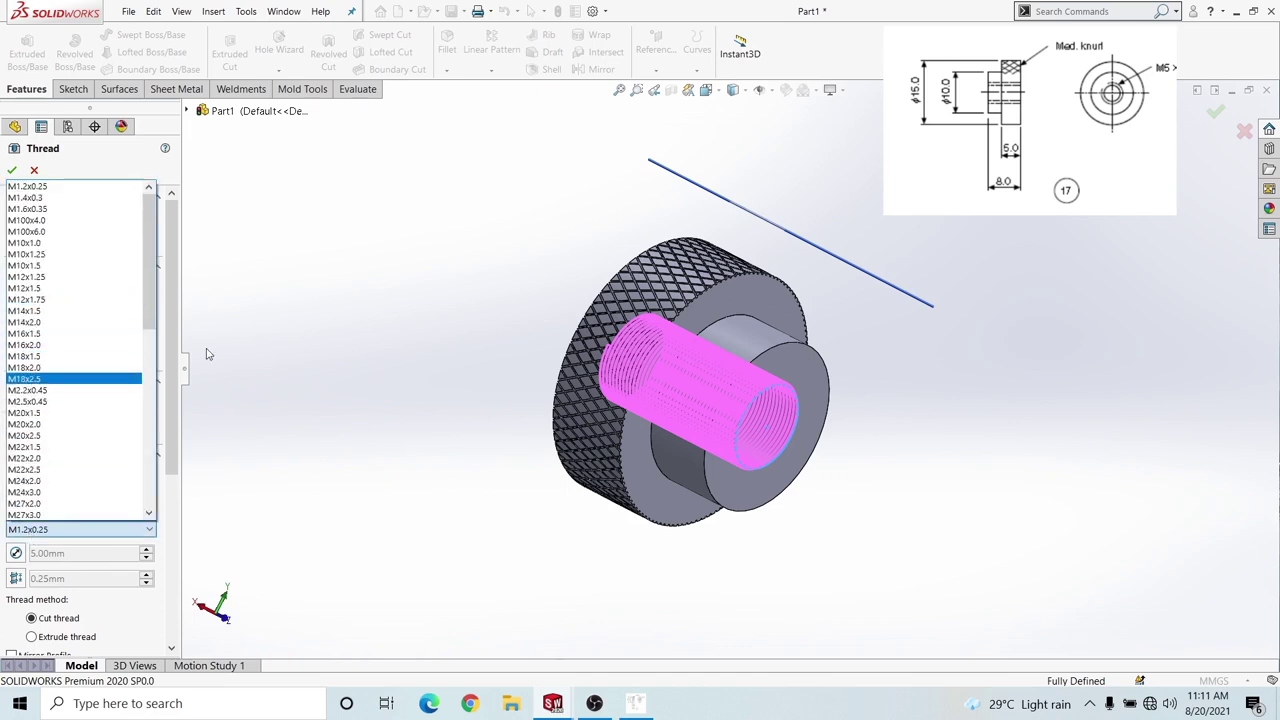
click(1077, 107)
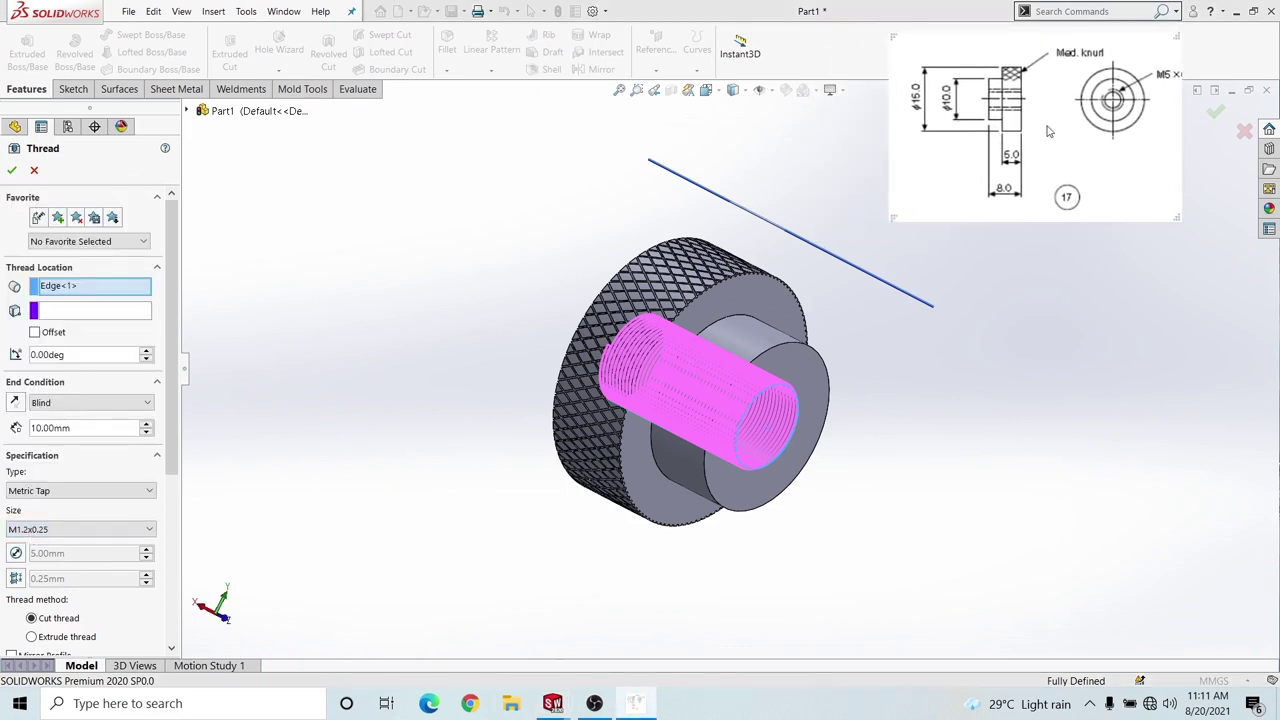
click(60, 529)
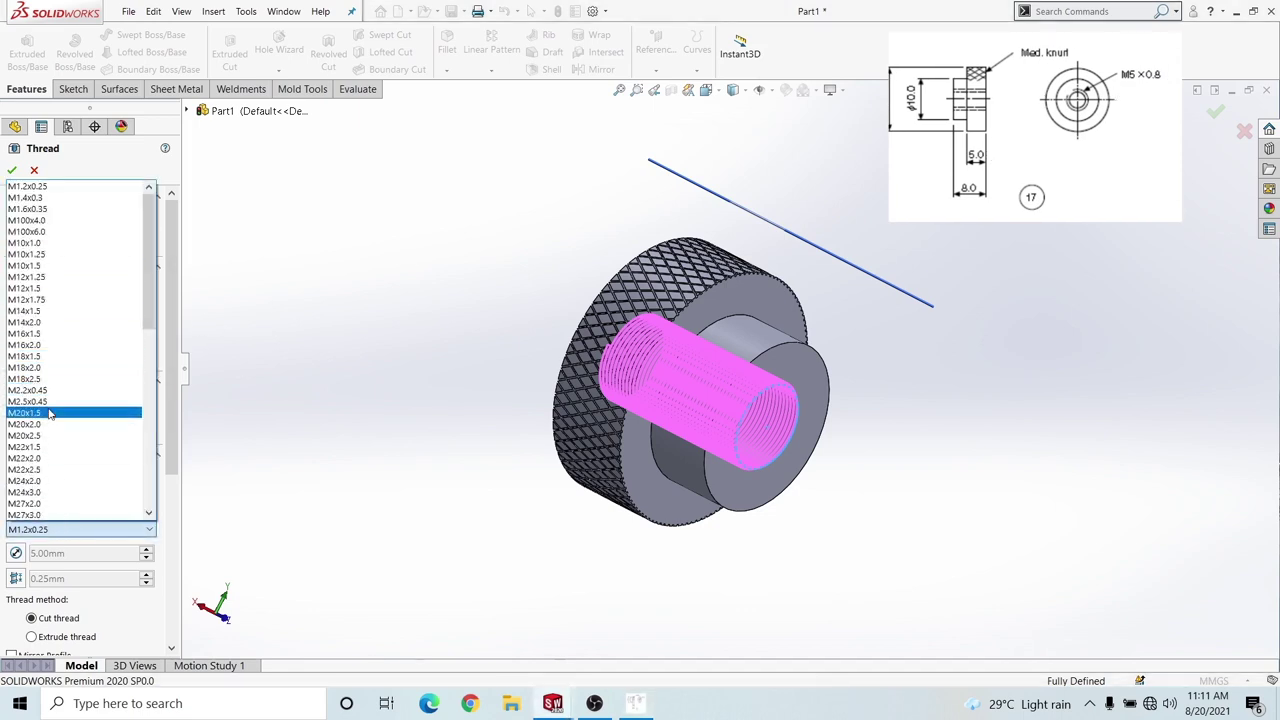
scroll(45, 437, down, 1)
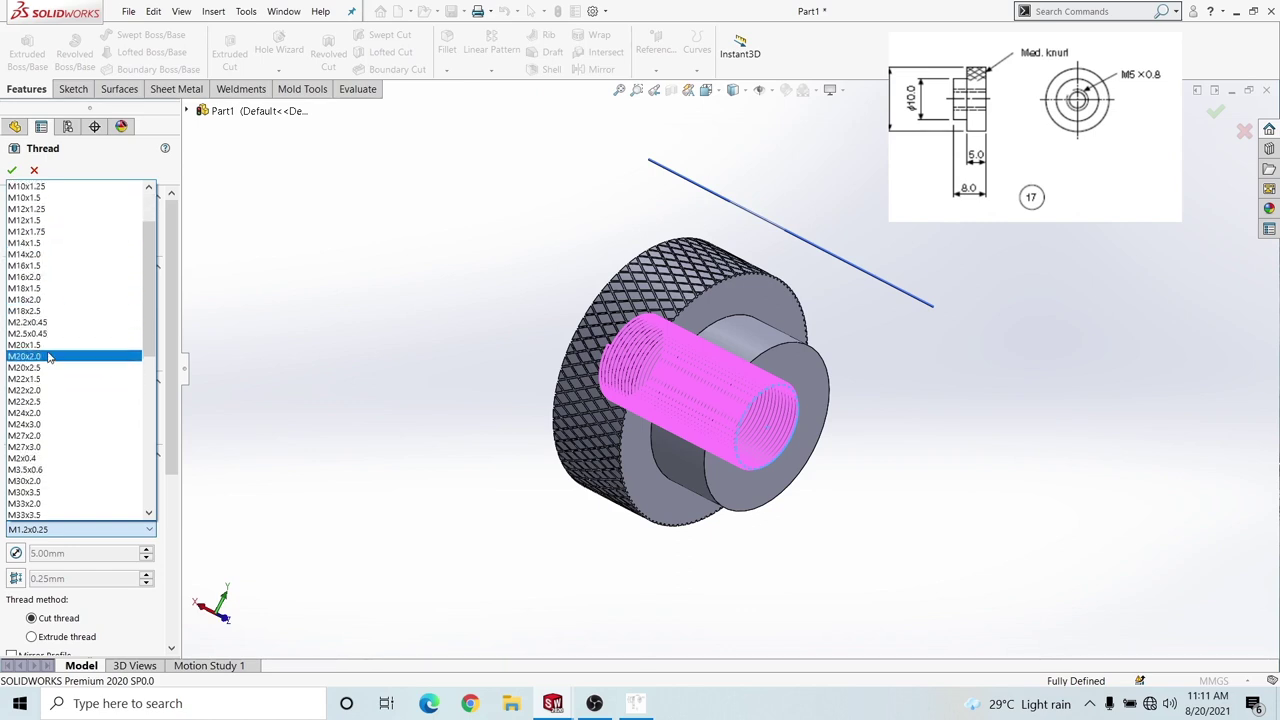
scroll(44, 440, down, 3)
scroll(44, 465, down, 4)
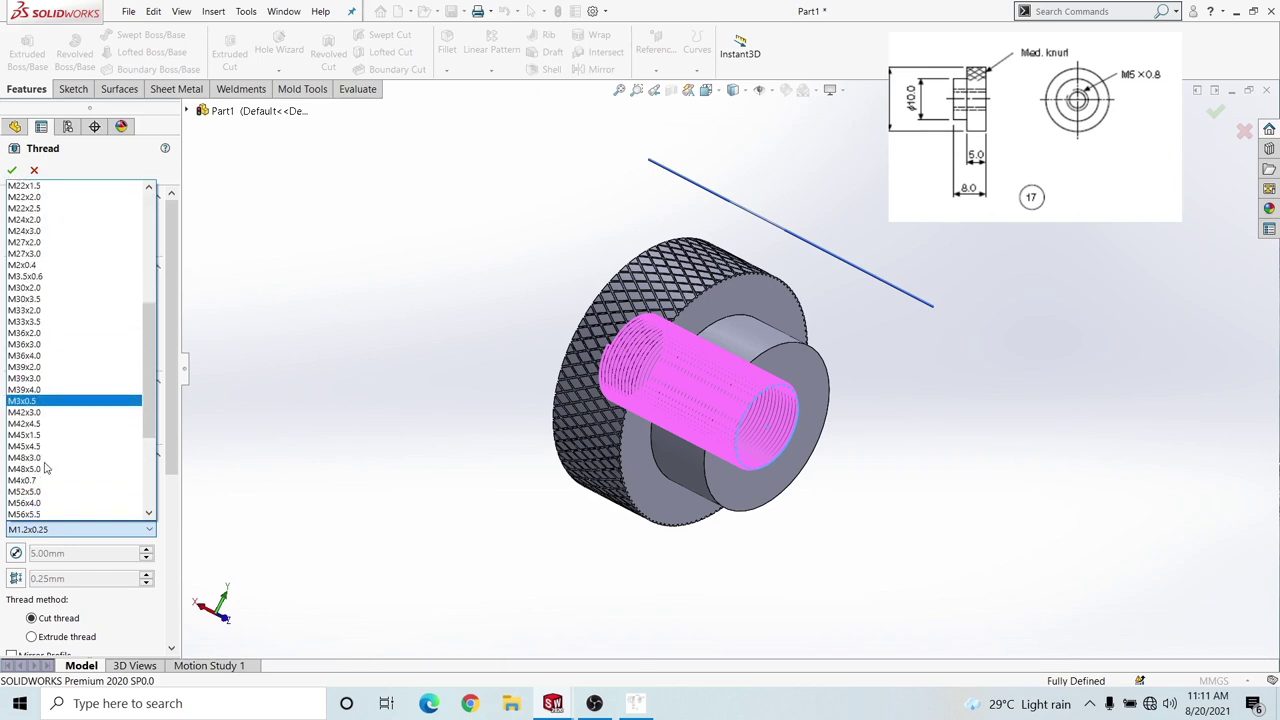
scroll(44, 468, down, 2)
scroll(44, 468, down, 2)
scroll(44, 470, down, 2)
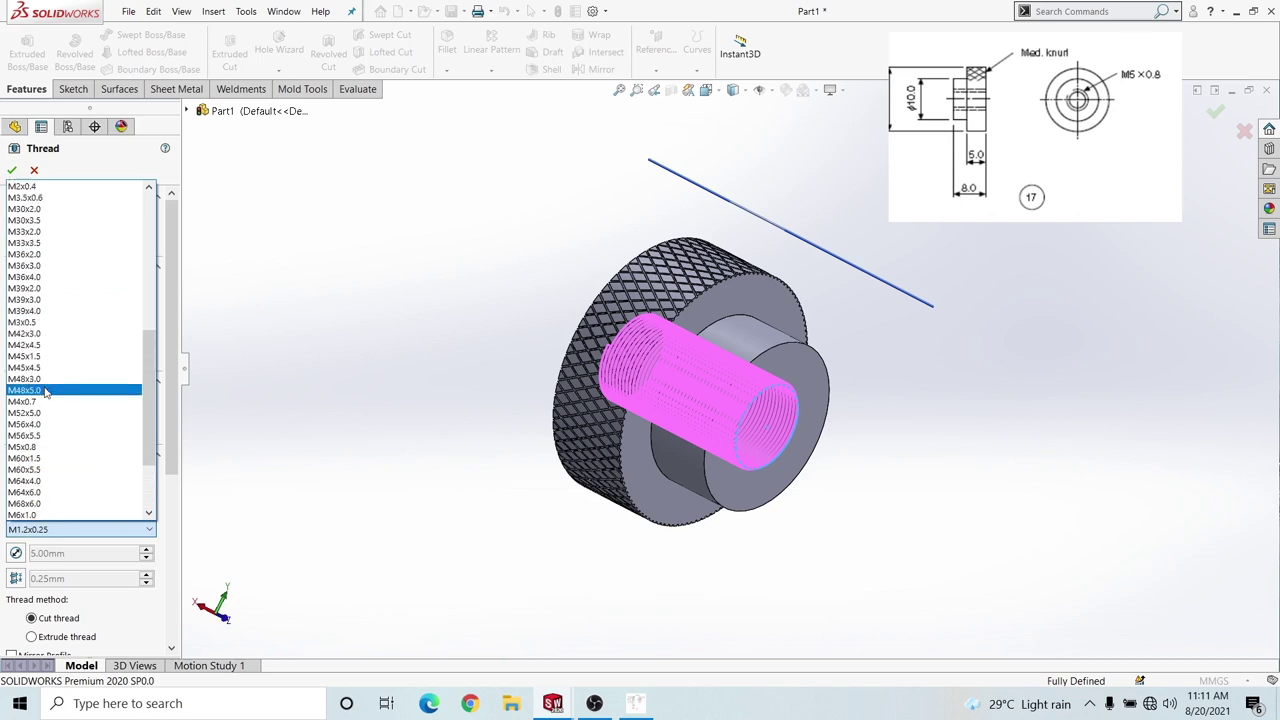
scroll(46, 295, up, 3)
scroll(48, 340, up, 4)
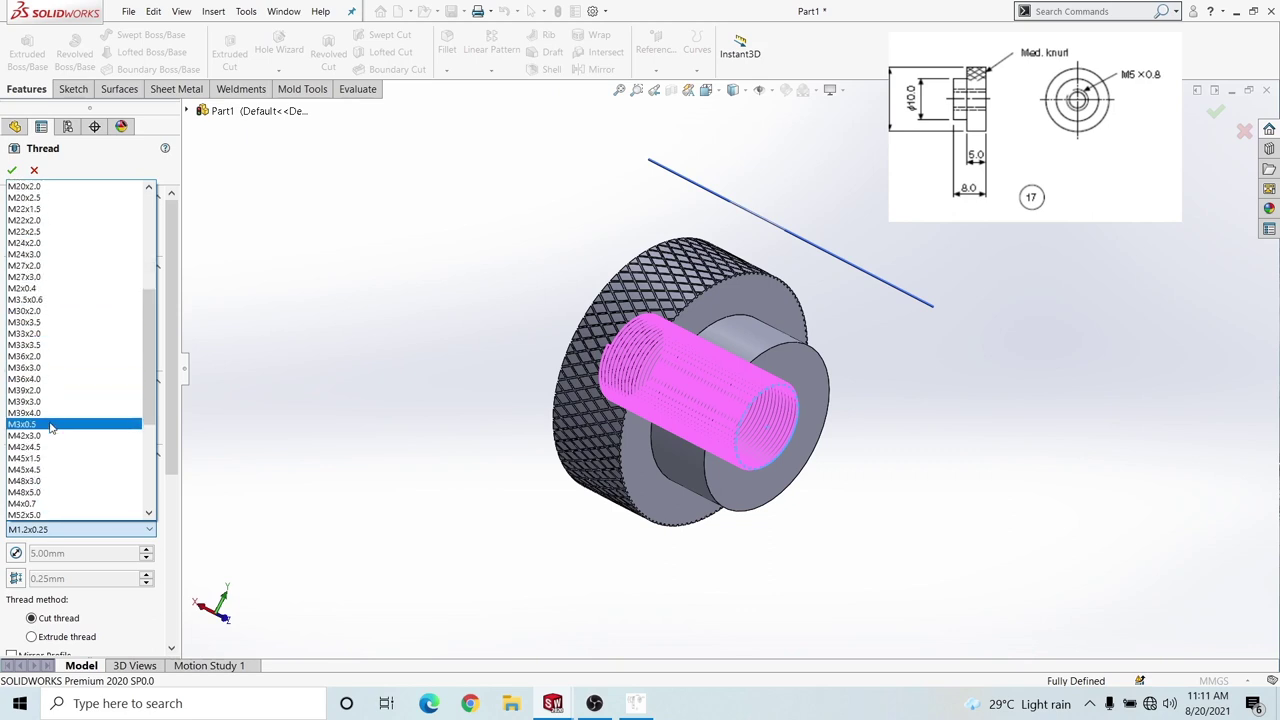
scroll(45, 495, down, 2)
scroll(45, 495, down, 1)
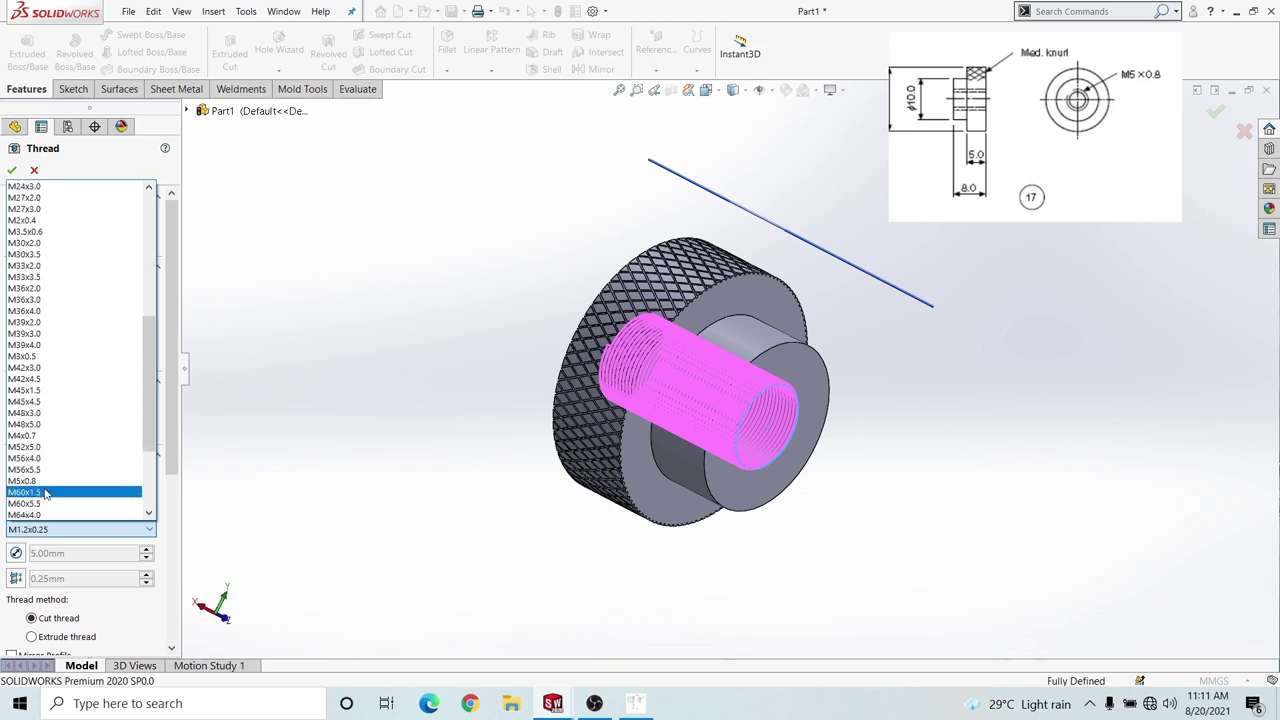
click(45, 486)
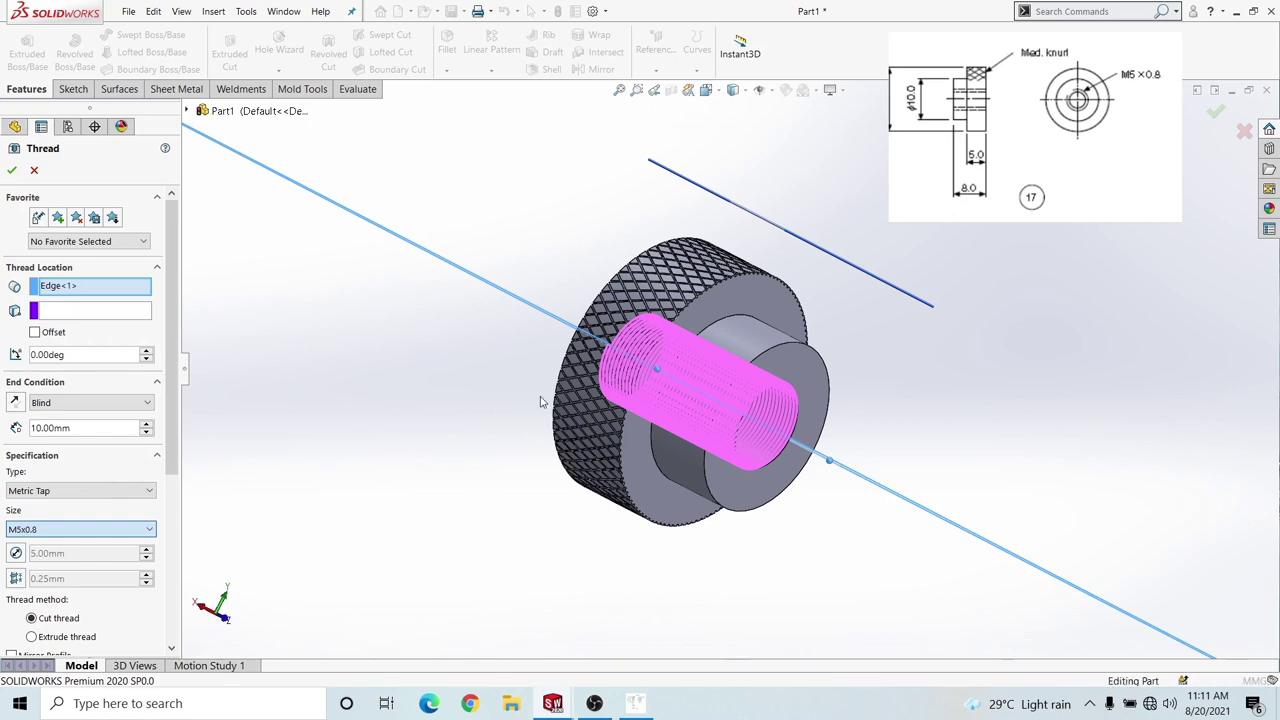
Orbit to look into the bore, then restore the angled 3D view
mouse_move(563, 409)
middle_down()
mouse_move(614, 366)
mouse_move(672, 372)
mouse_move(688, 347)
middle_up()
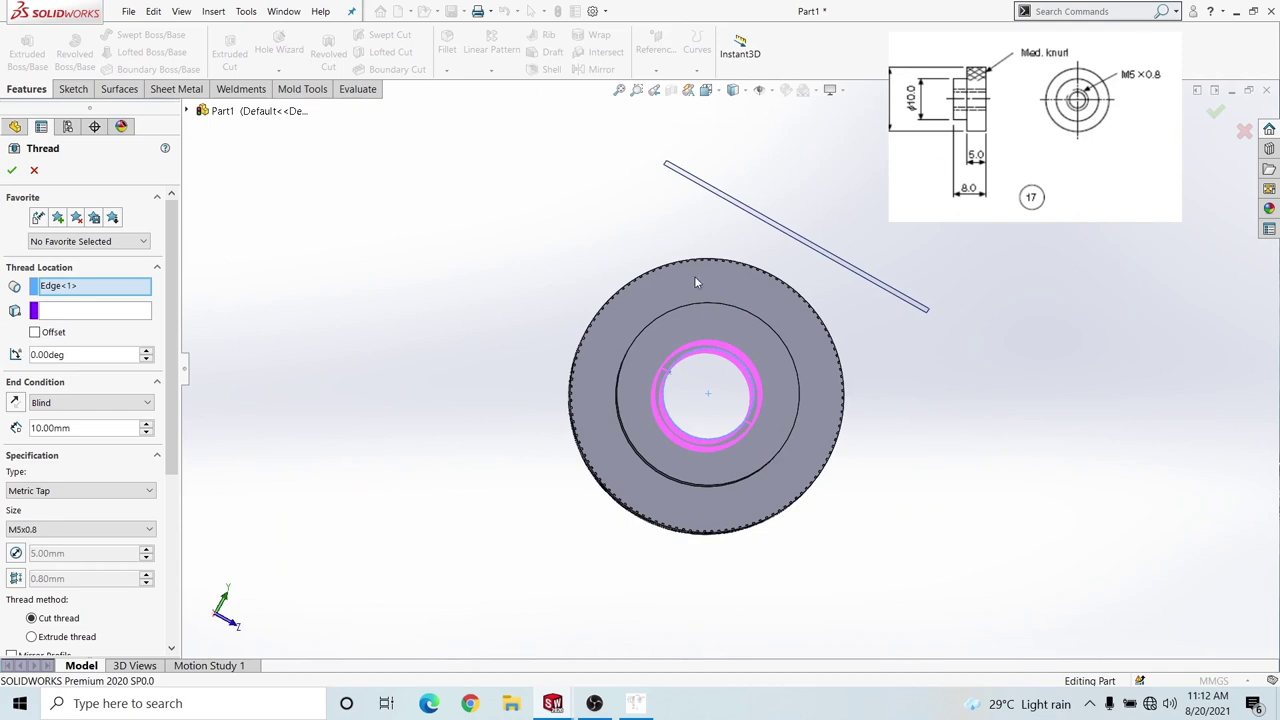
key(ctrl+shift+z)
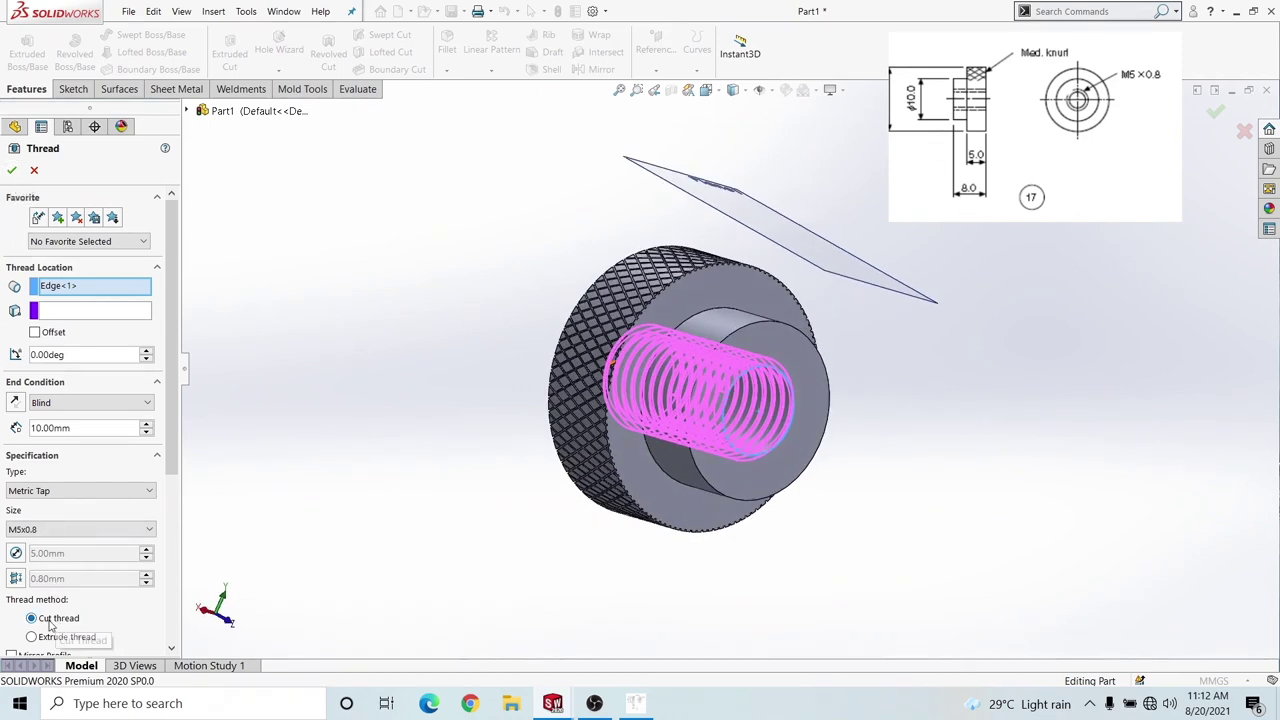
scroll(169, 520, down, 3)
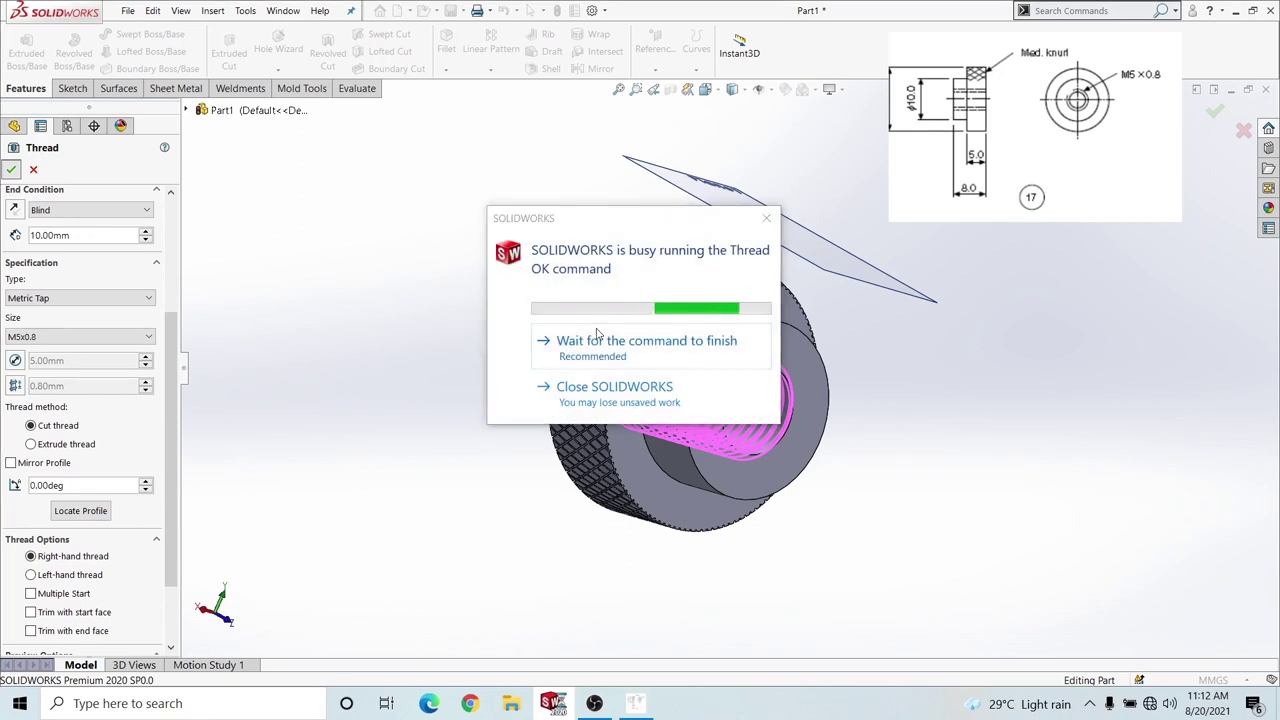
Wait for the thread command to finish and orbit to view Thread1's grooves in the hole
click(597, 333)
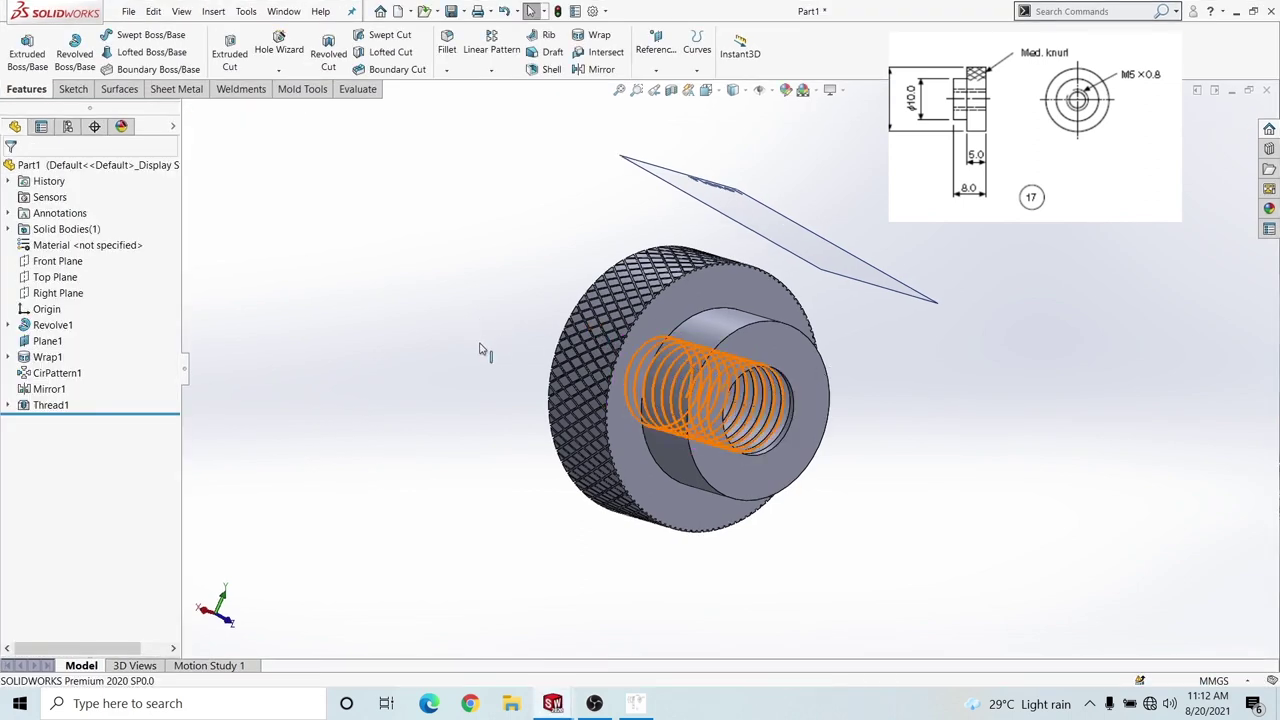
middle_drag(479, 349, 688, 388)
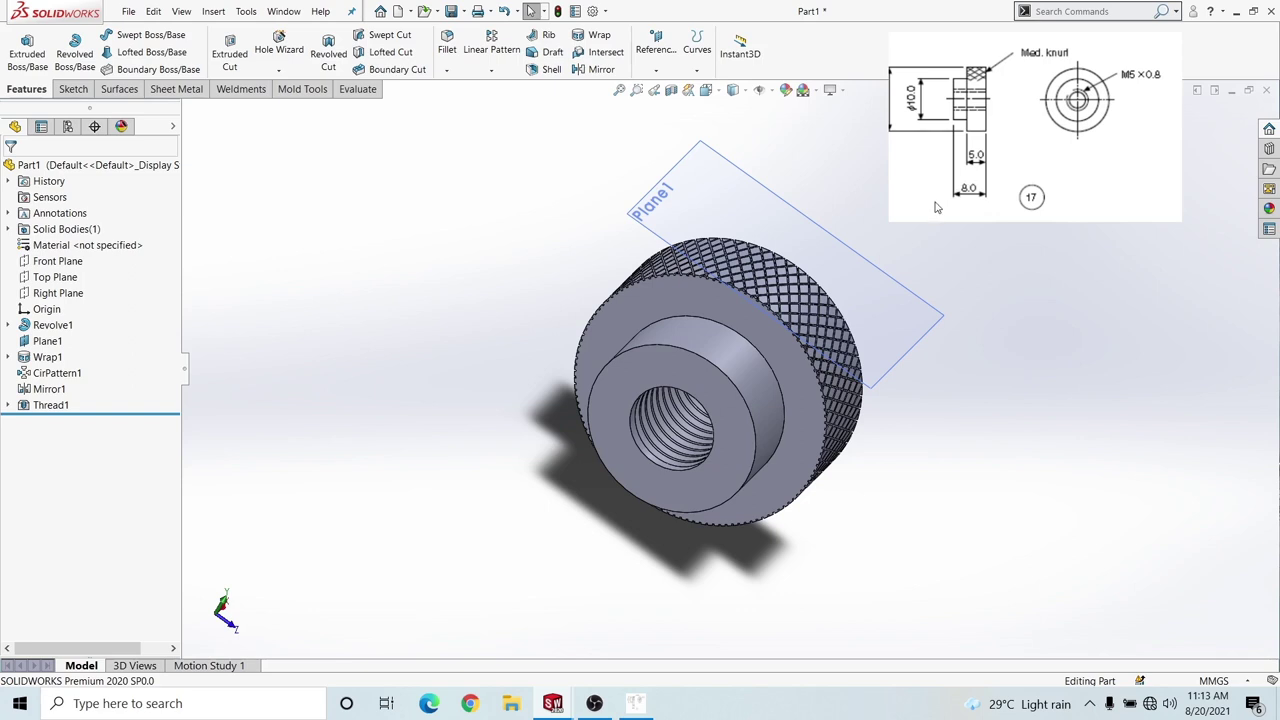
middle_drag(730, 342, 642, 372)
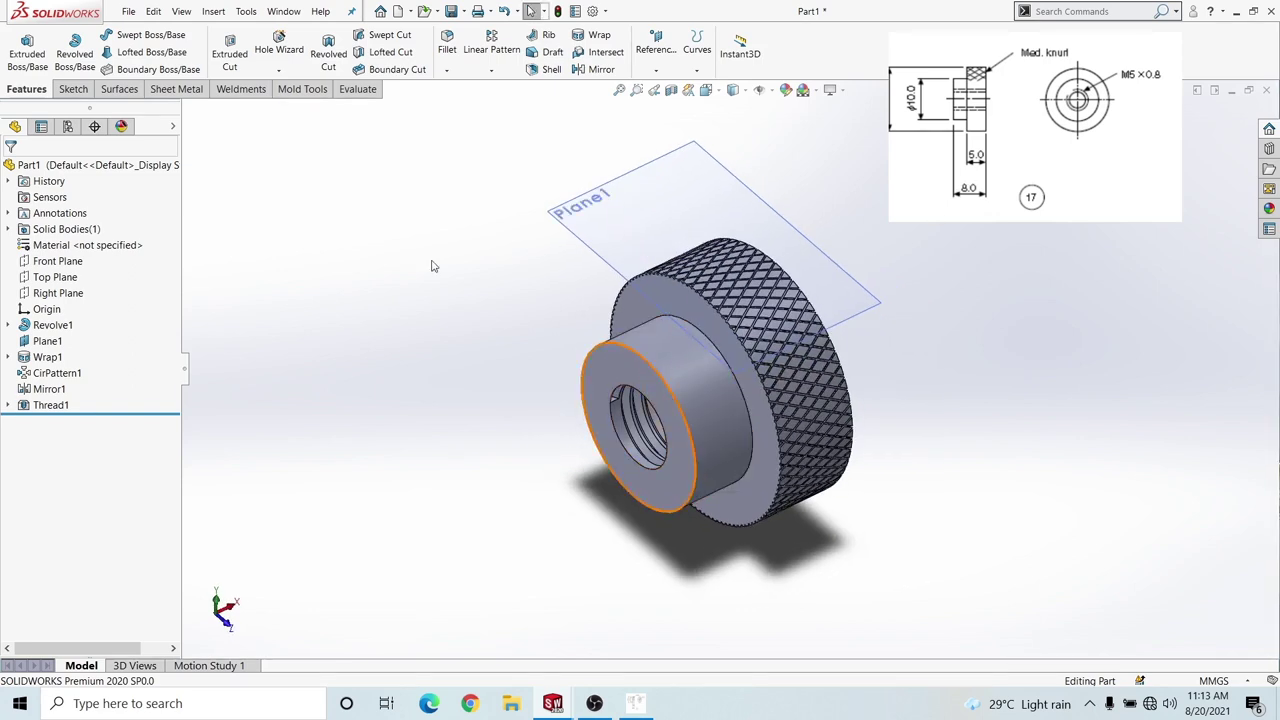
click(357, 89)
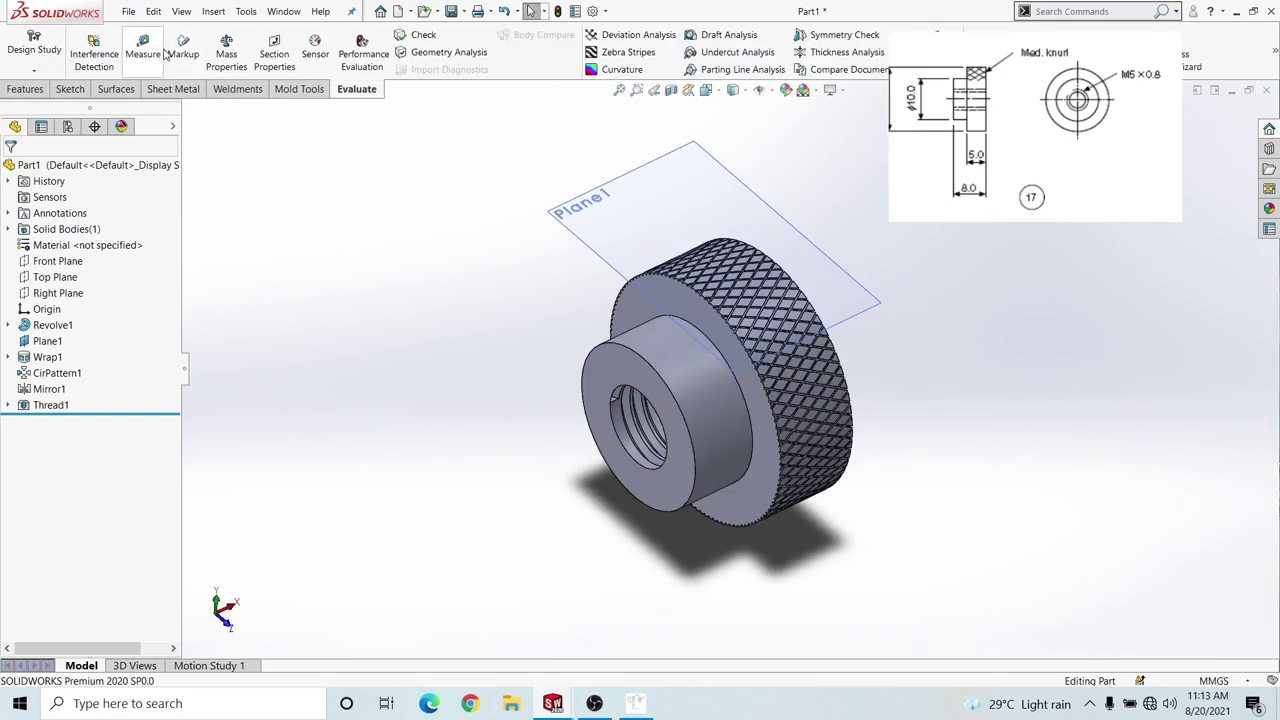
click(160, 50)
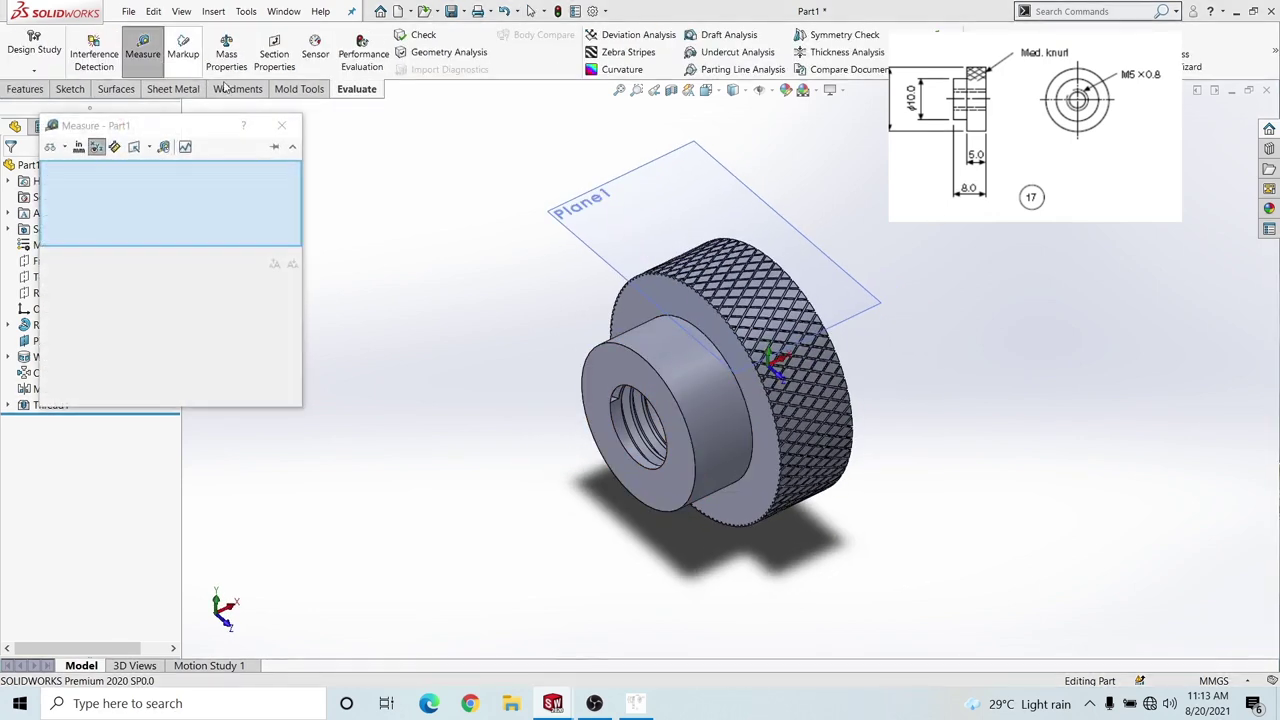
click(670, 405)
click(754, 396)
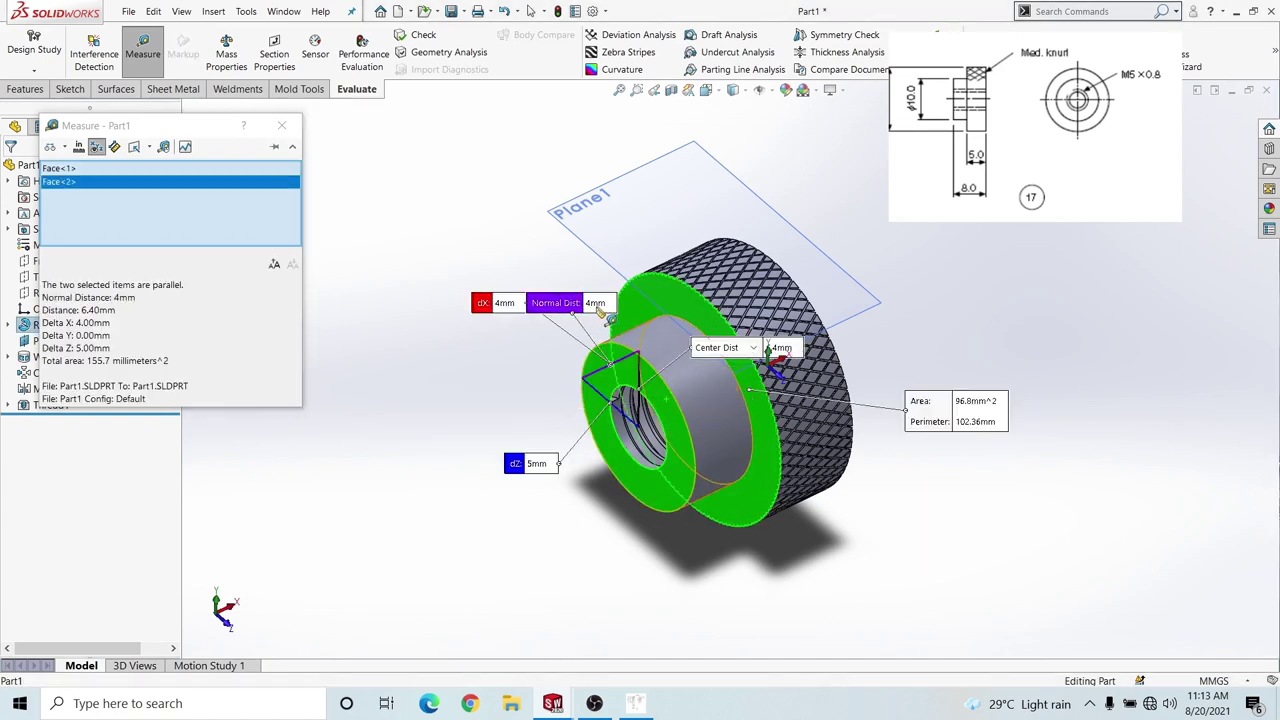
click(281, 125)
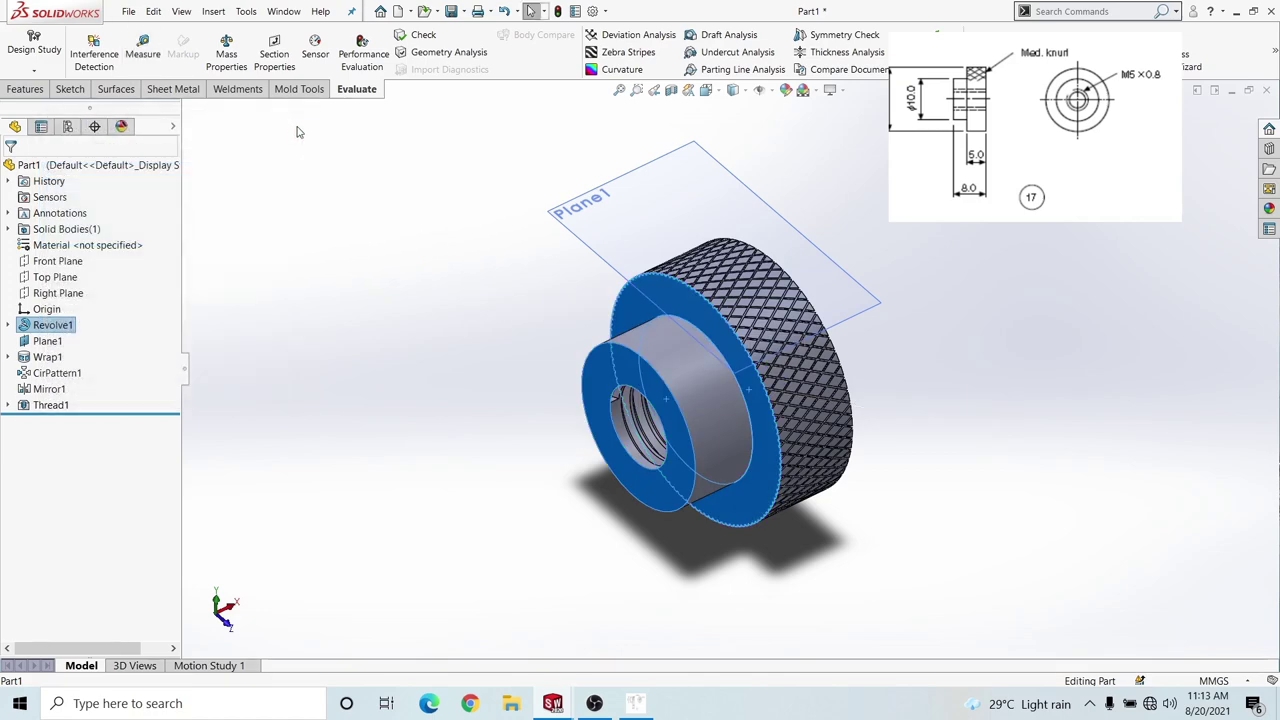
click(397, 315)
scroll(643, 420, down, 5)
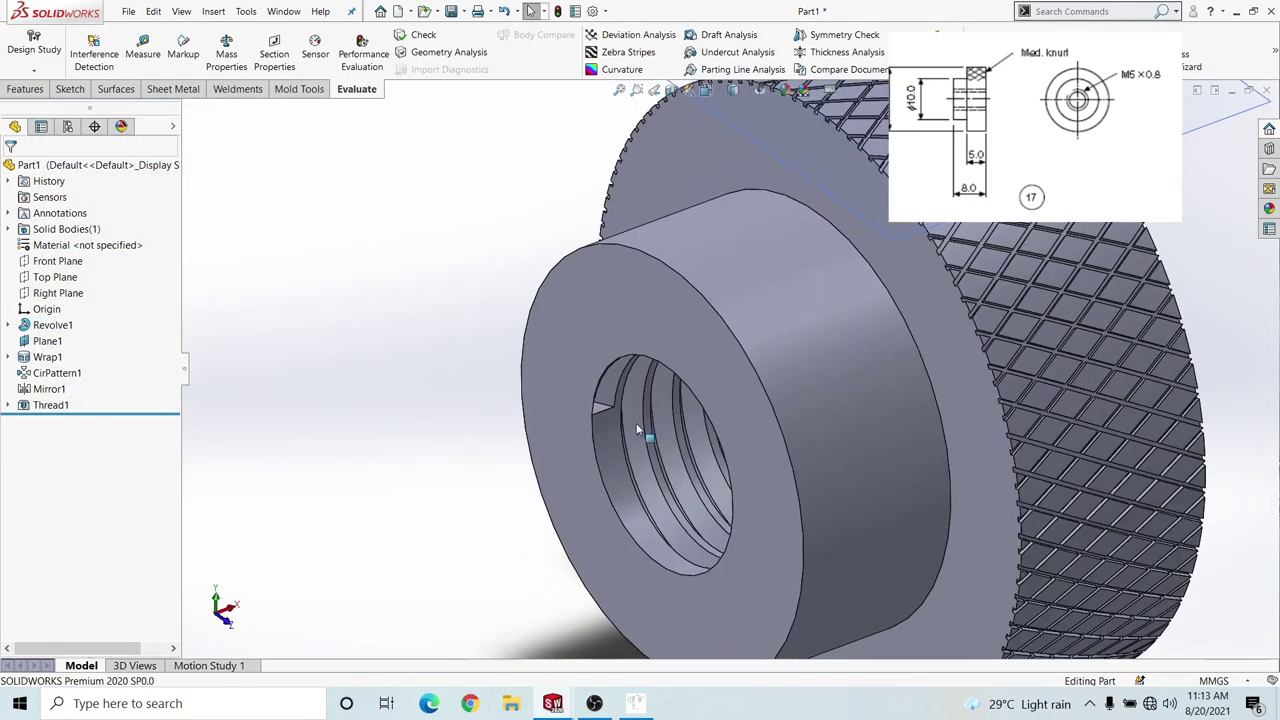
scroll(620, 415, up, 2)
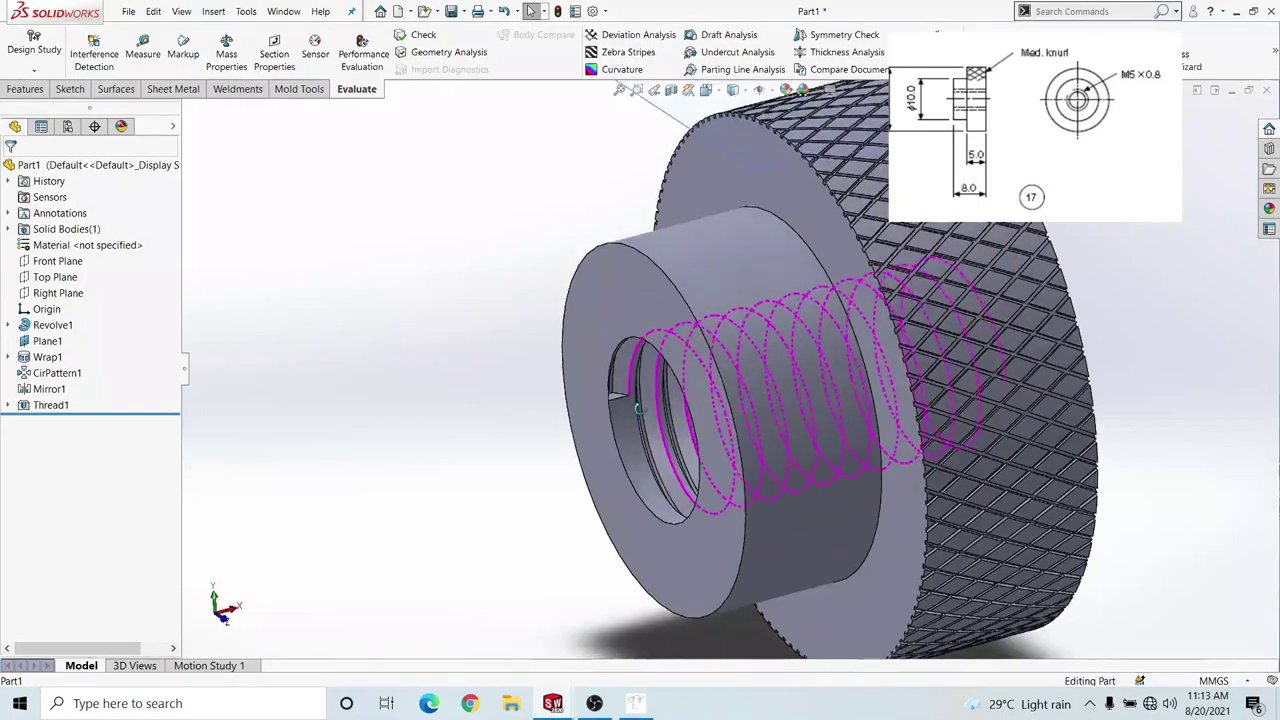
scroll(630, 395, down, 3)
scroll(645, 392, down, 2)
scroll(640, 390, down, 2)
scroll(630, 320, up, 4)
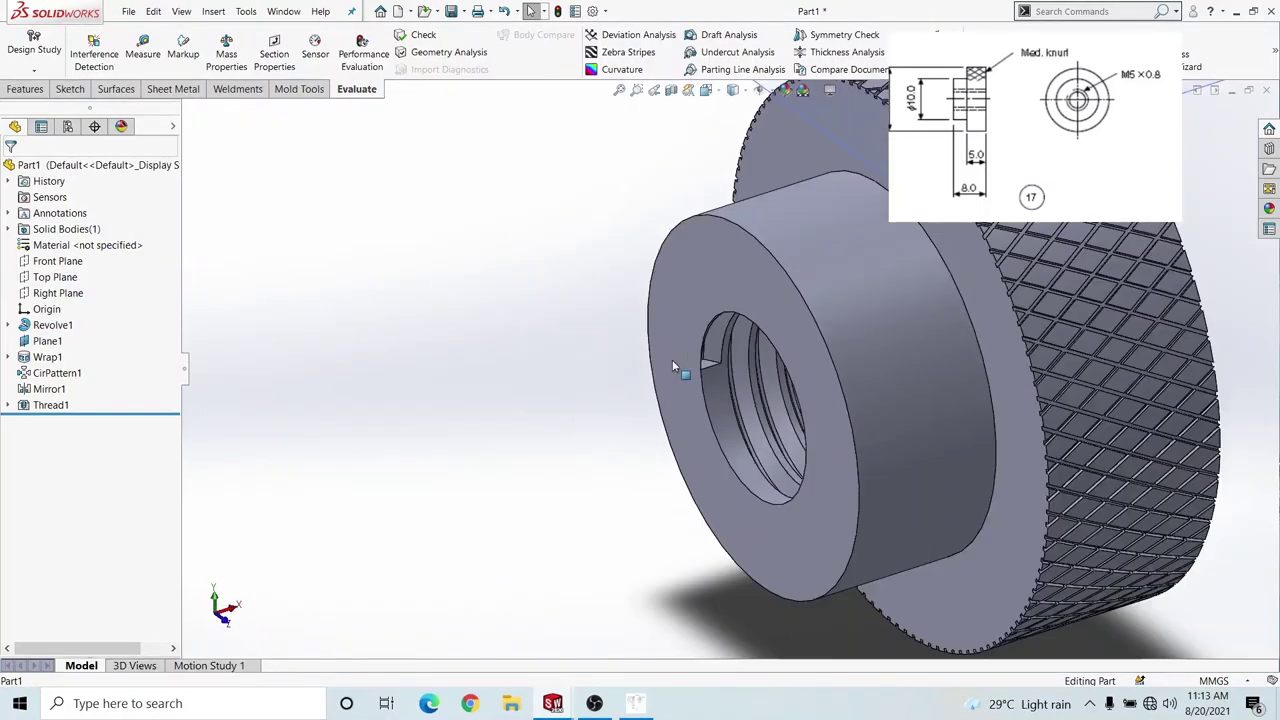
scroll(680, 360, up, 3)
scroll(800, 380, down, 2)
scroll(700, 340, down, 2)
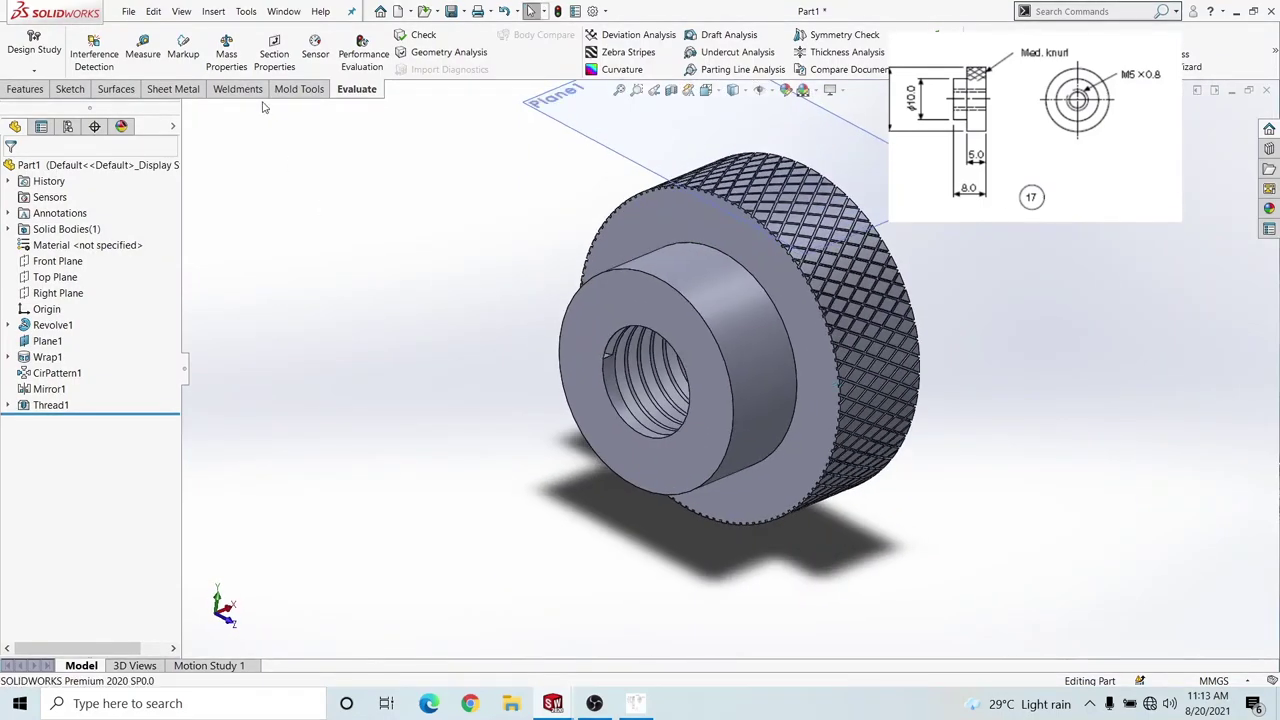
click(26, 89)
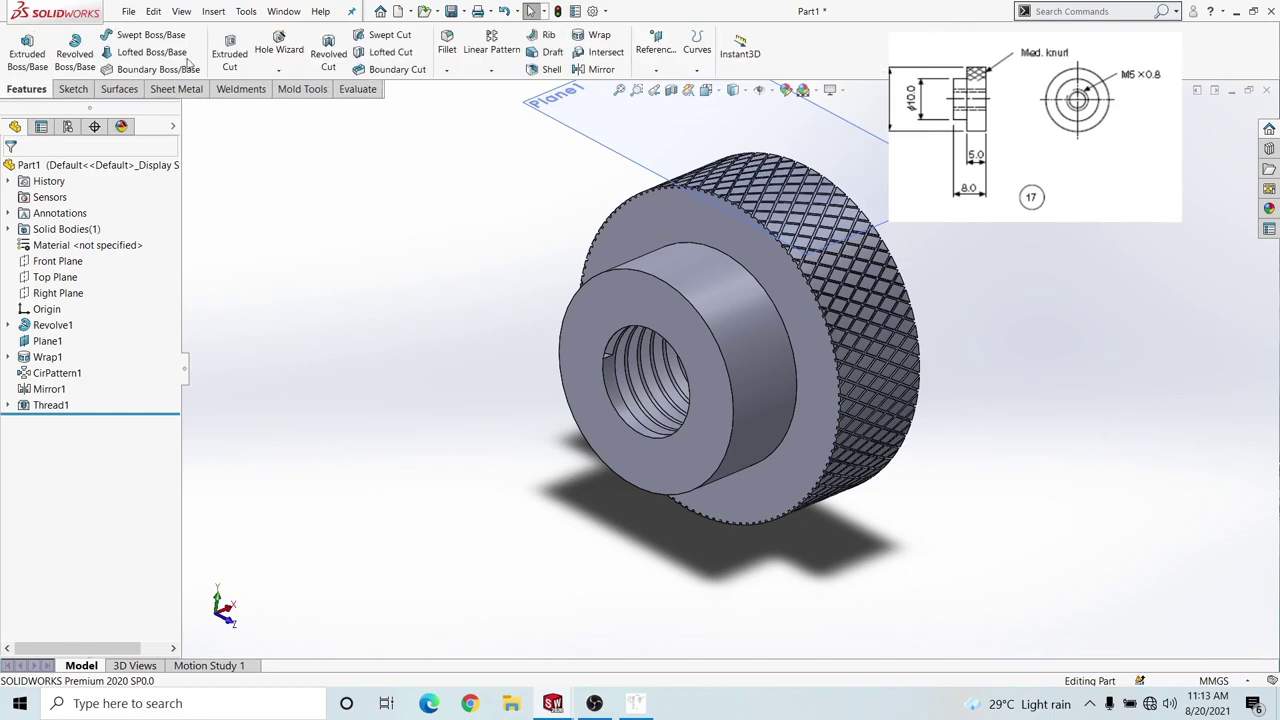
Sketch on the hub's front face and convert its edges into the sketch
right_click(586, 329)
click(614, 309)
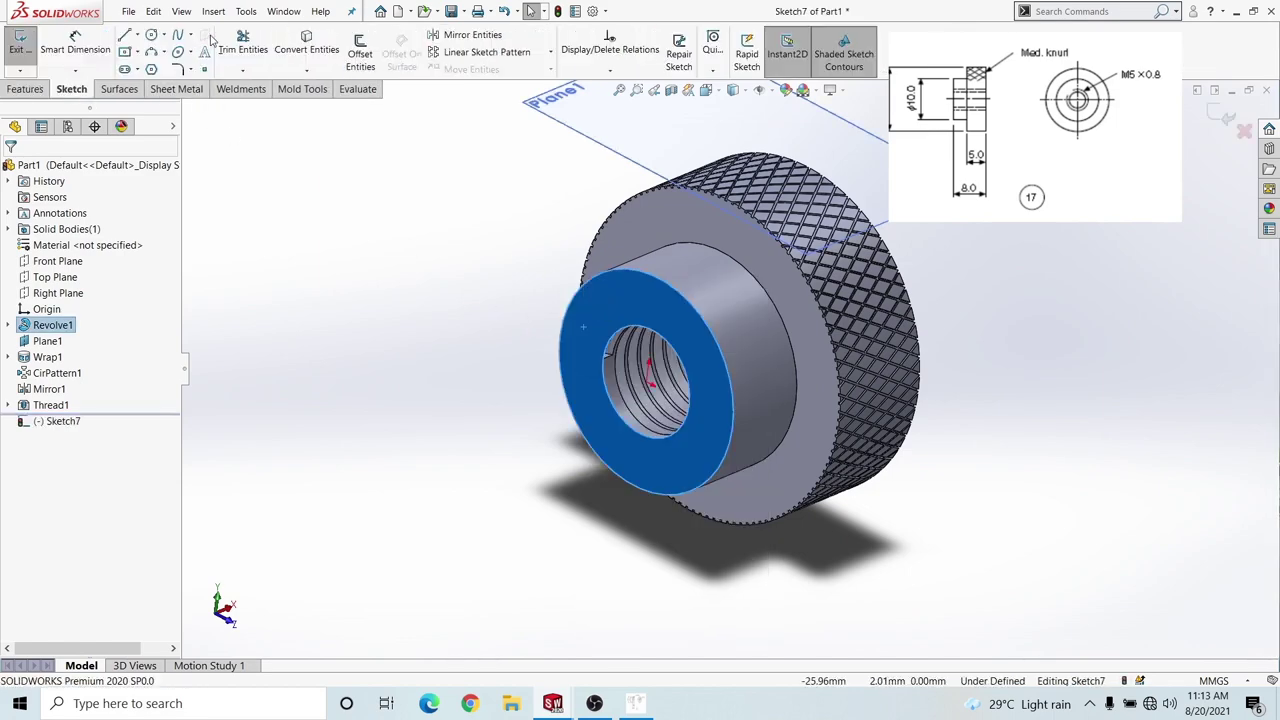
click(310, 42)
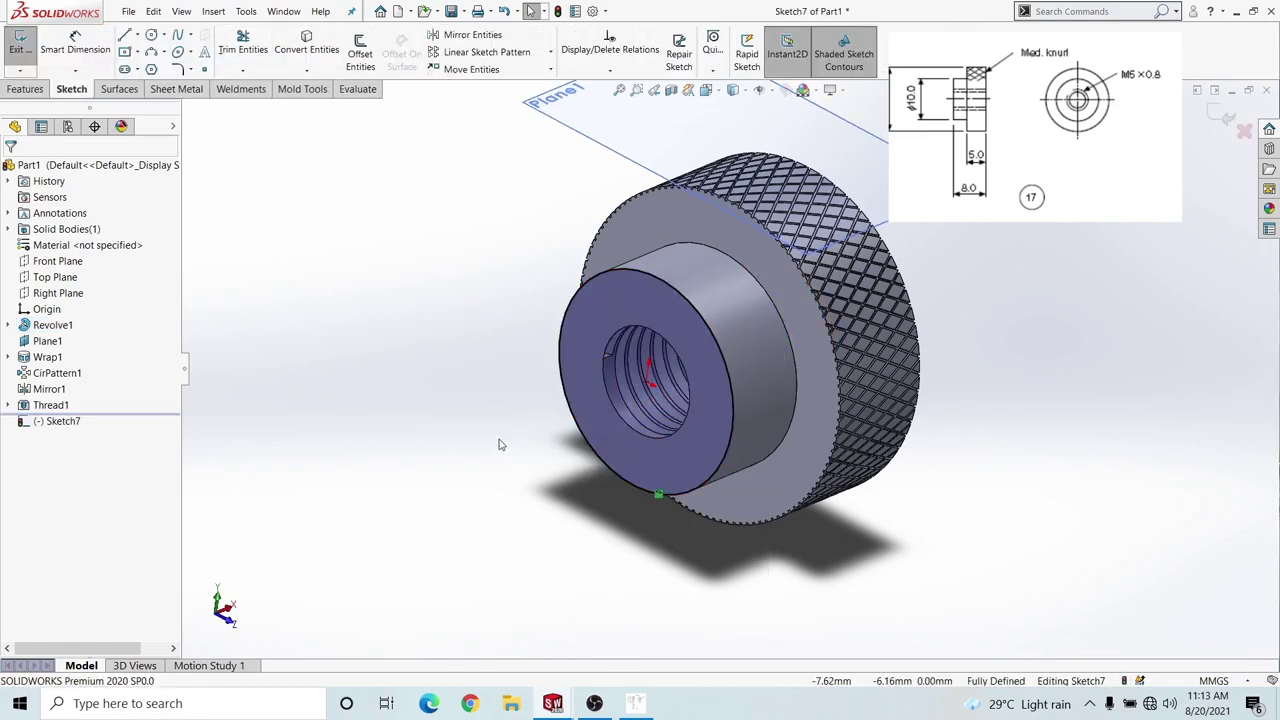
middle_drag(501, 444, 530, 420)
Extrude-cut the sketch Blind 1 mm deep into the hub
click(26, 89)
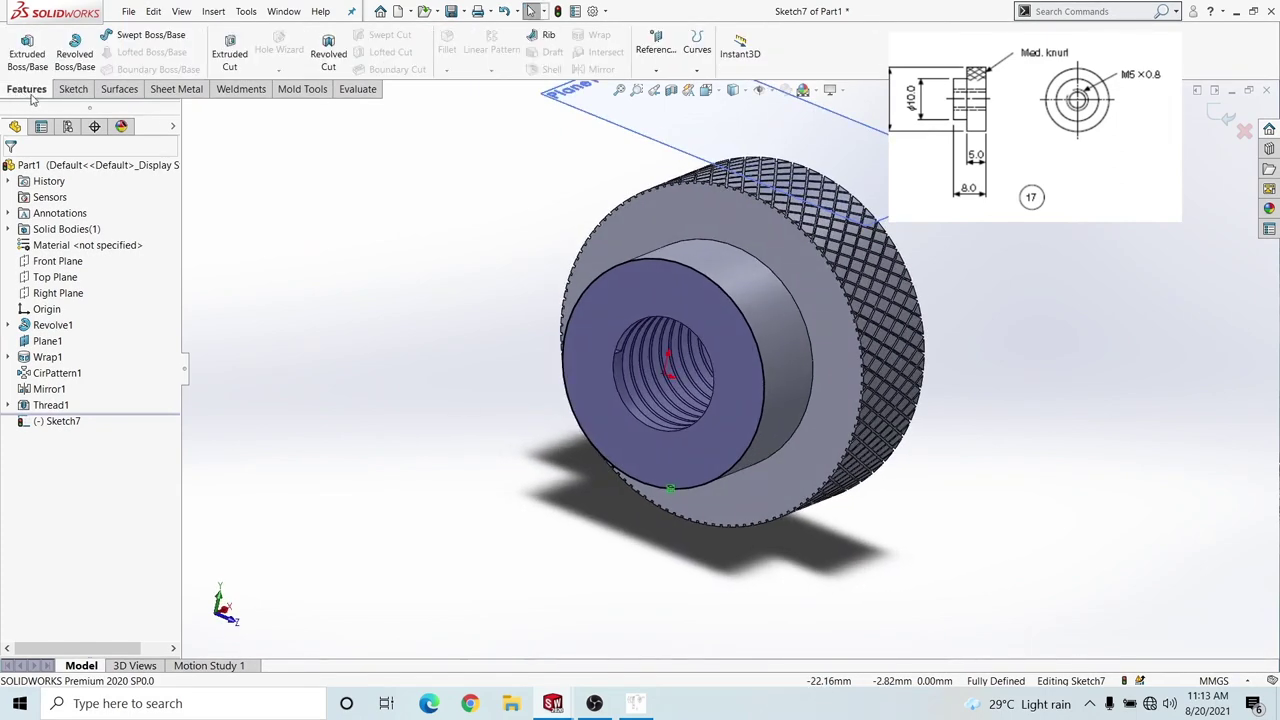
click(240, 56)
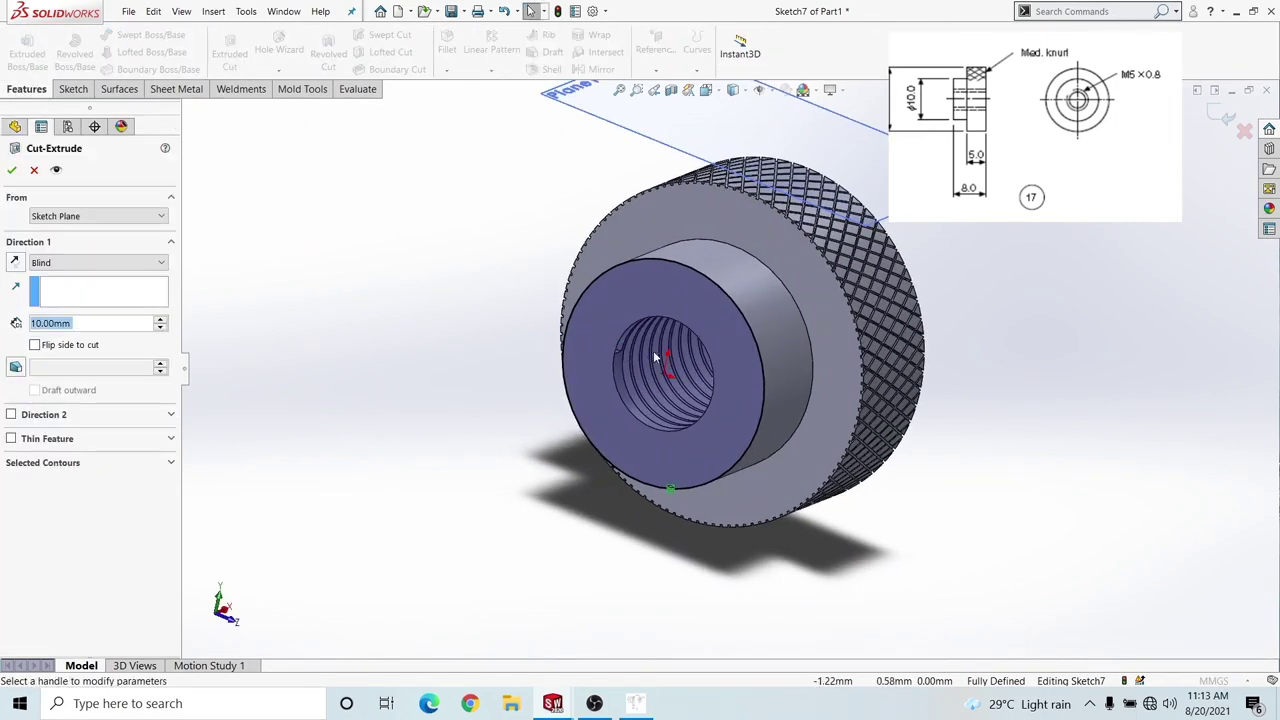
click(110, 321)
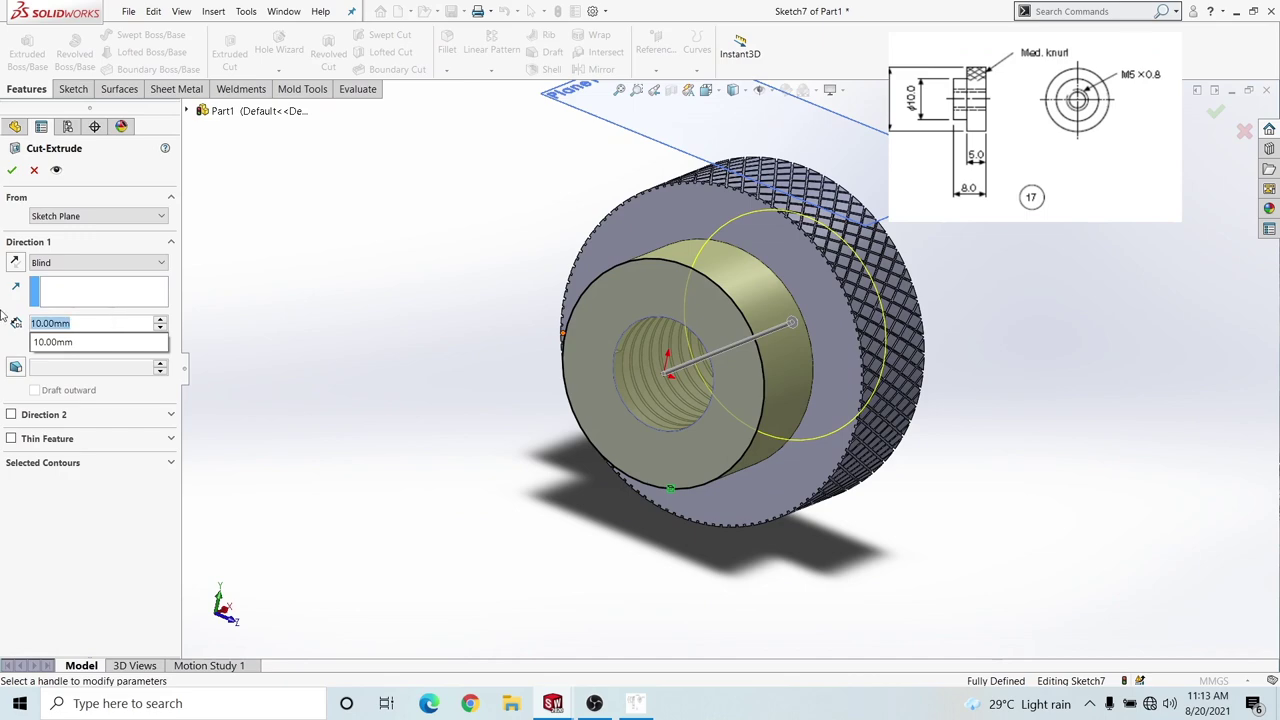
text(1)
key(Return)
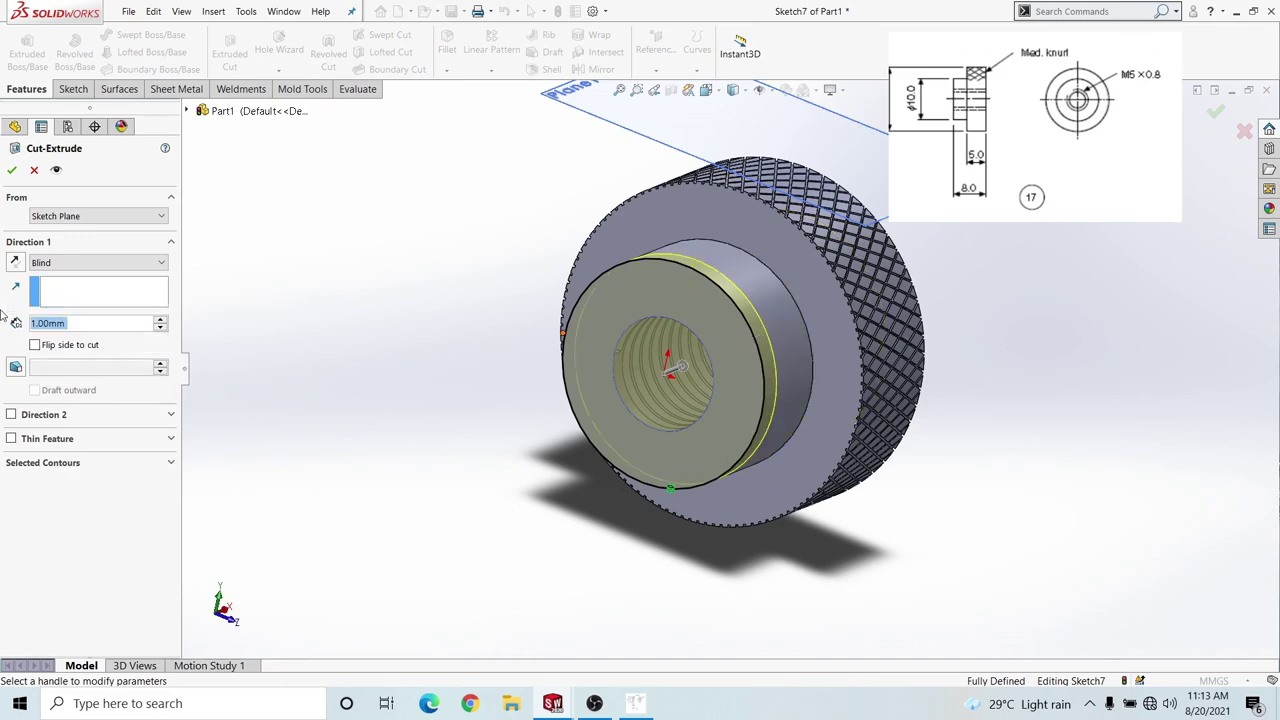
click(12, 170)
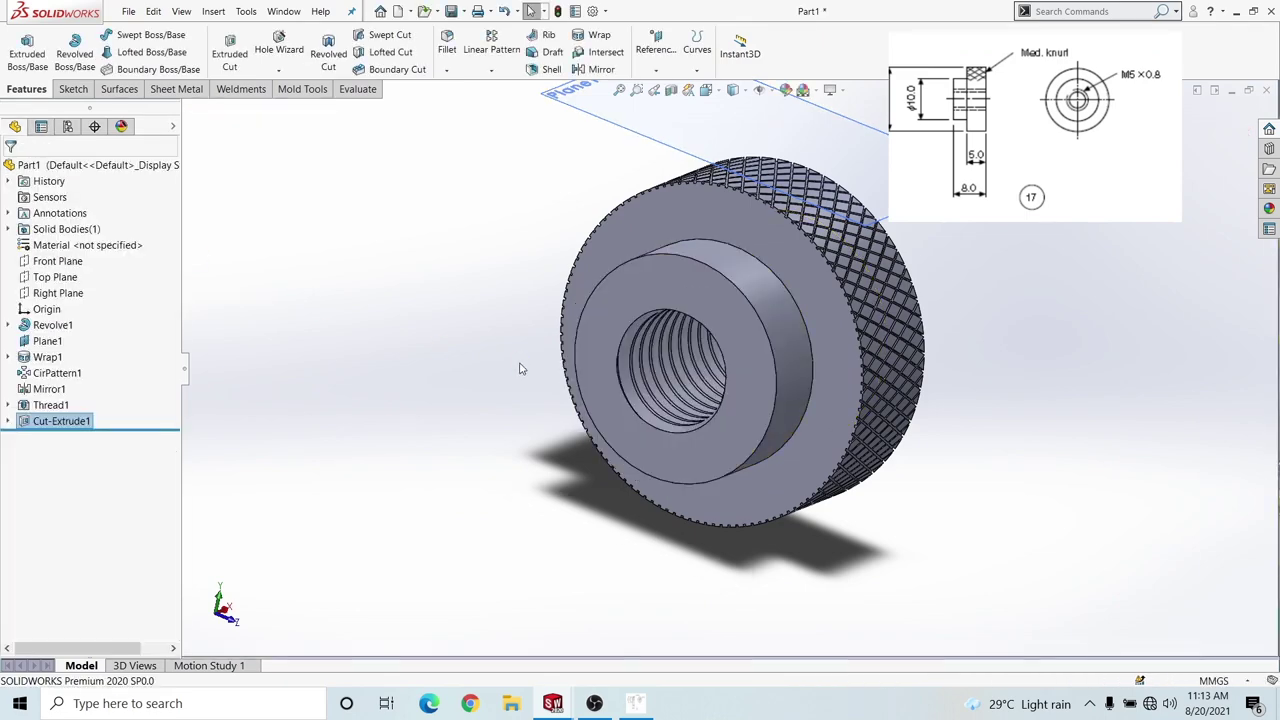
Measure the distance between the trimmed hub face and the knurled flange face
middle_drag(774, 397, 640, 400)
scroll(640, 400, down, 5)
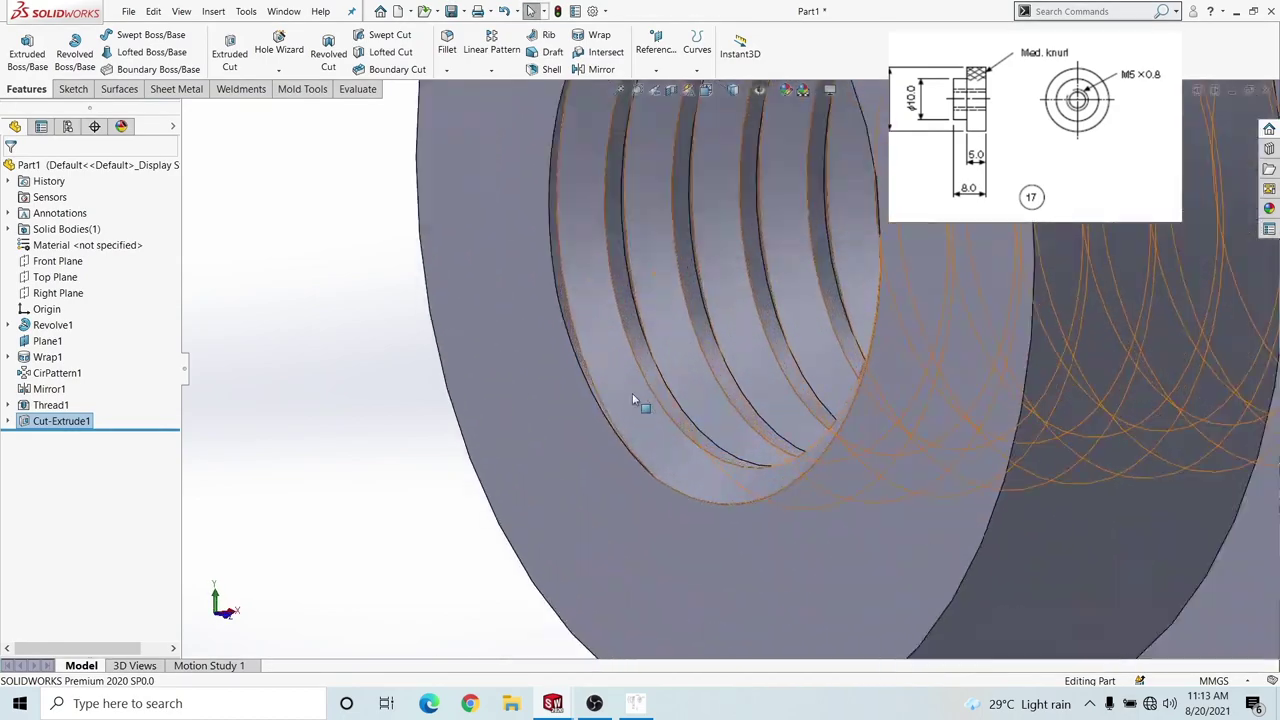
scroll(570, 348, down, 3)
mouse_move(570, 348)
middle_down()
mouse_move(643, 454)
mouse_move(591, 309)
middle_up()
scroll(643, 454, up, 5)
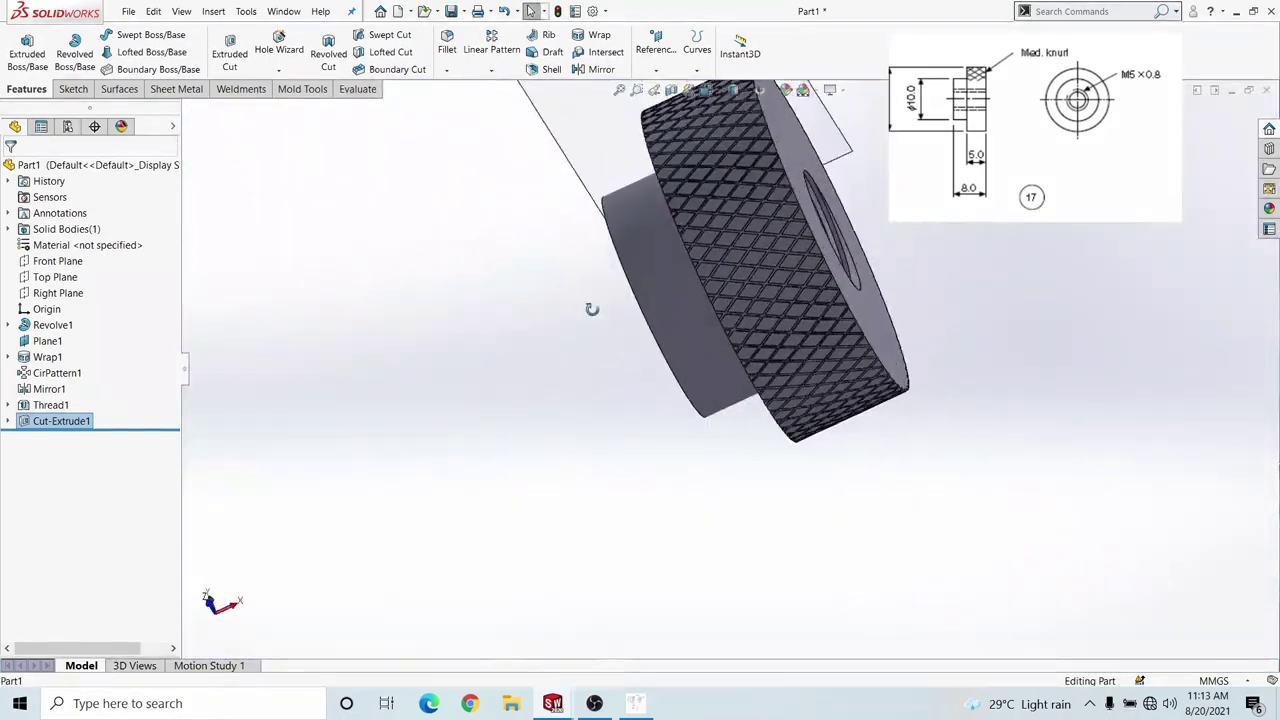
click(302, 89)
click(359, 89)
click(143, 50)
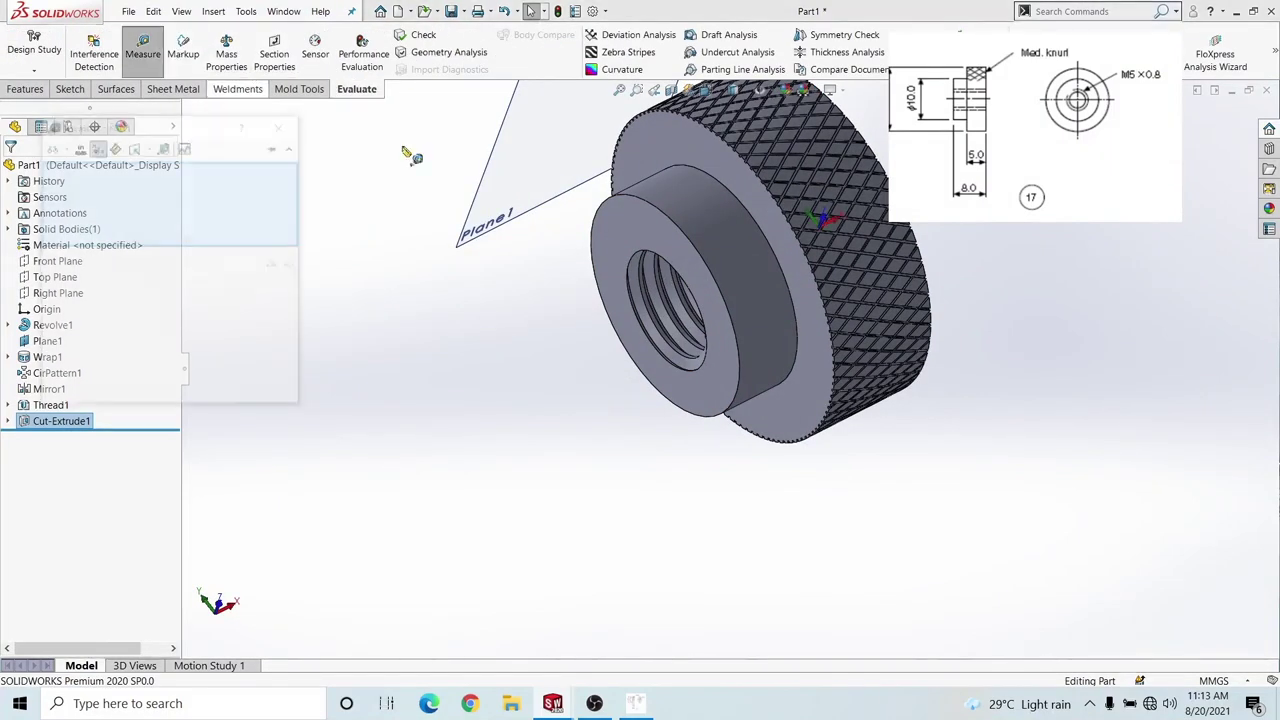
click(655, 245)
click(748, 212)
click(750, 213)
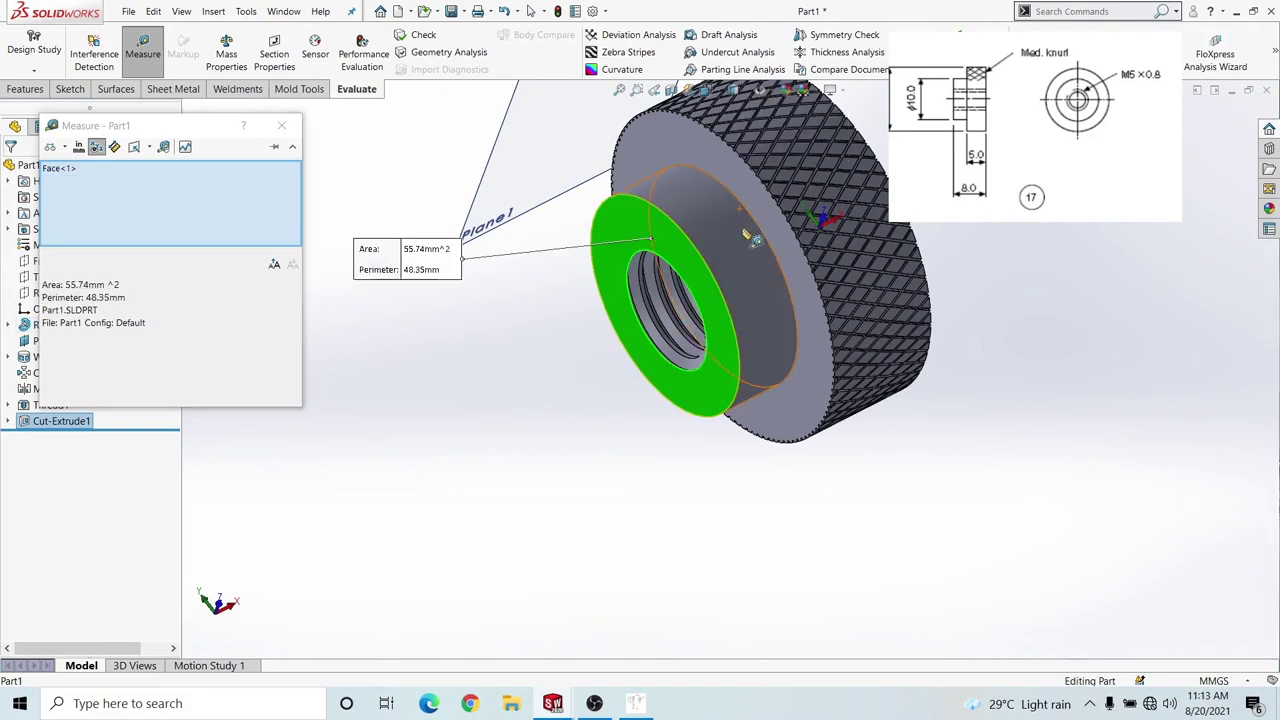
click(762, 213)
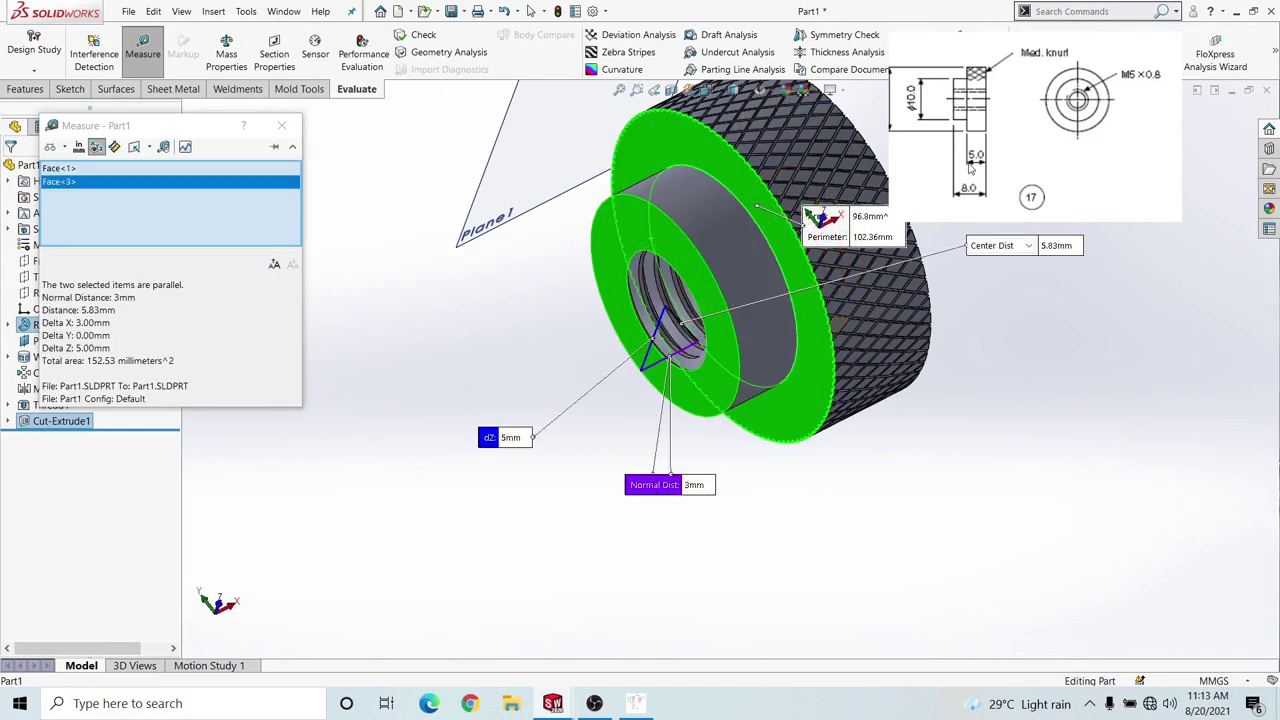
click(290, 130)
Hide Plane1 using its right-click menu
scroll(897, 337, up, 3)
mouse_move(897, 337)
middle_down()
mouse_move(922, 288)
mouse_move(760, 160)
middle_up()
right_click(745, 140)
click(795, 172)
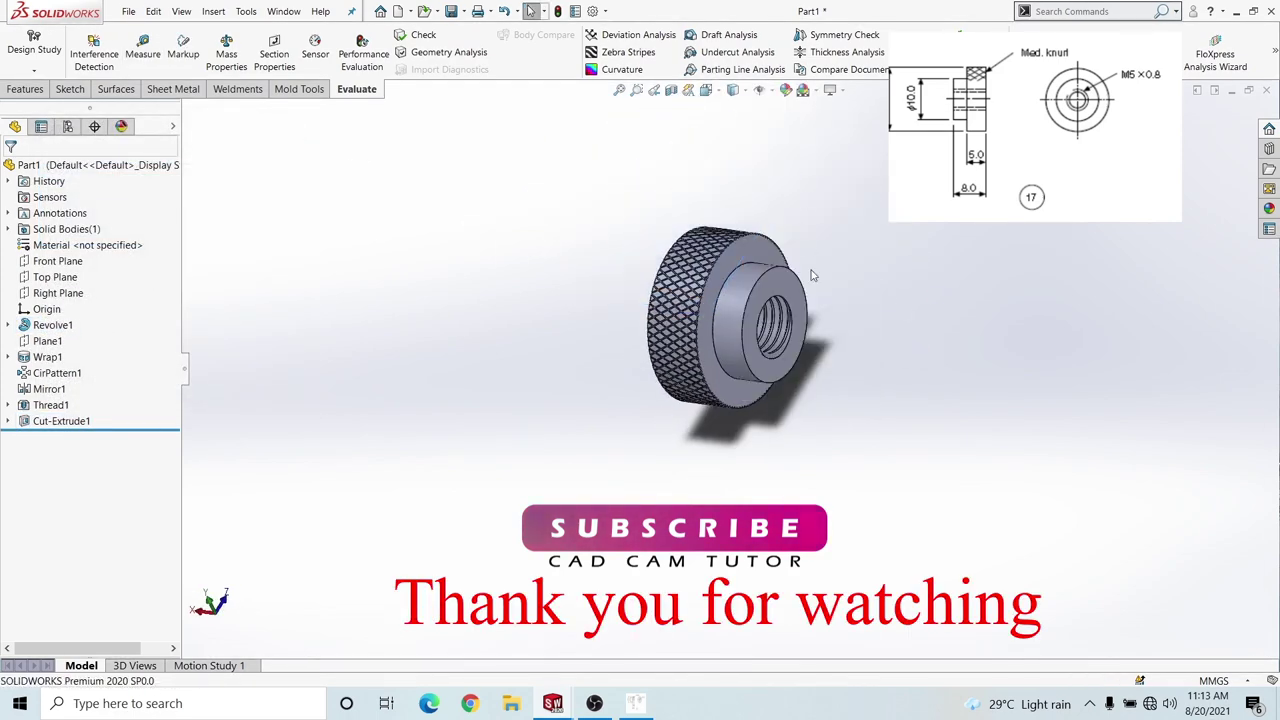
mouse_move(812, 275)
middle_down()
mouse_move(506, 393)
mouse_move(423, 394)
mouse_move(863, 395)
middle_up()
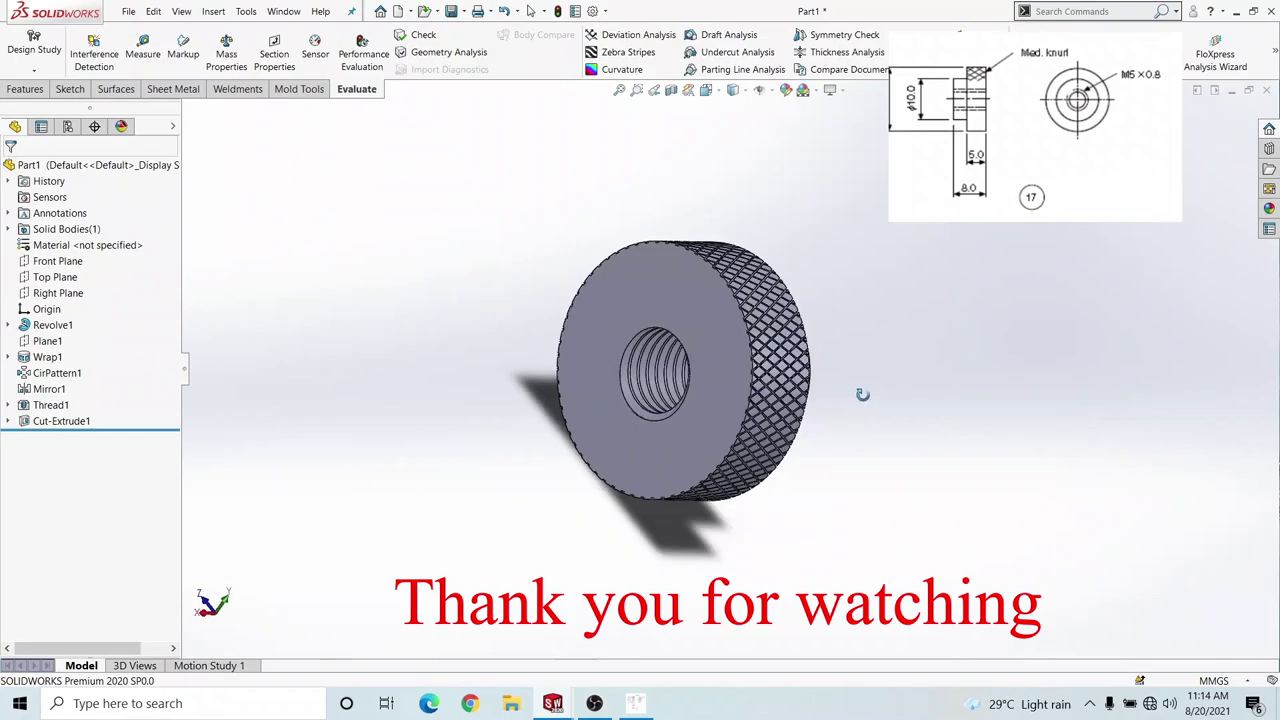